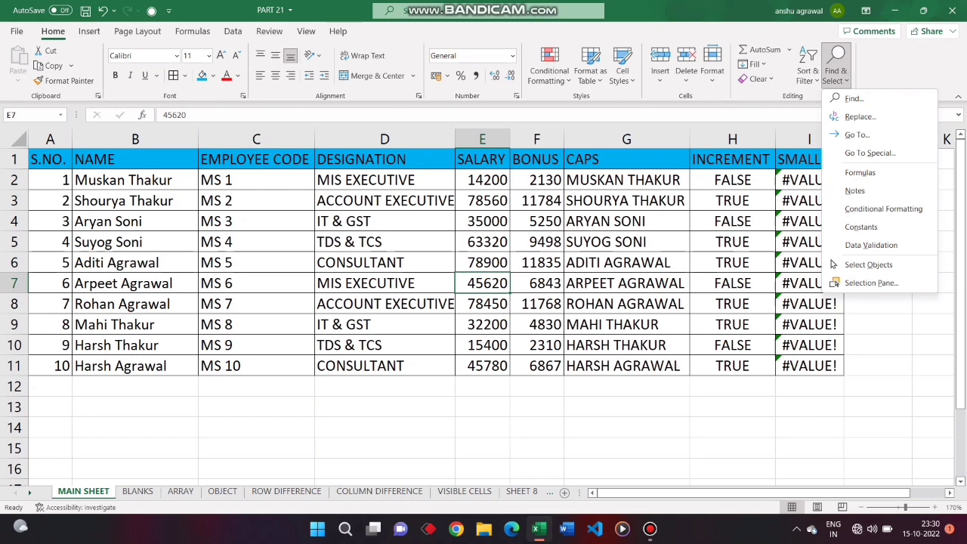
Find the Go To Special command under All Commands in the Quick Access Toolbar customization options, and close the options without changes
left_click(169, 10)
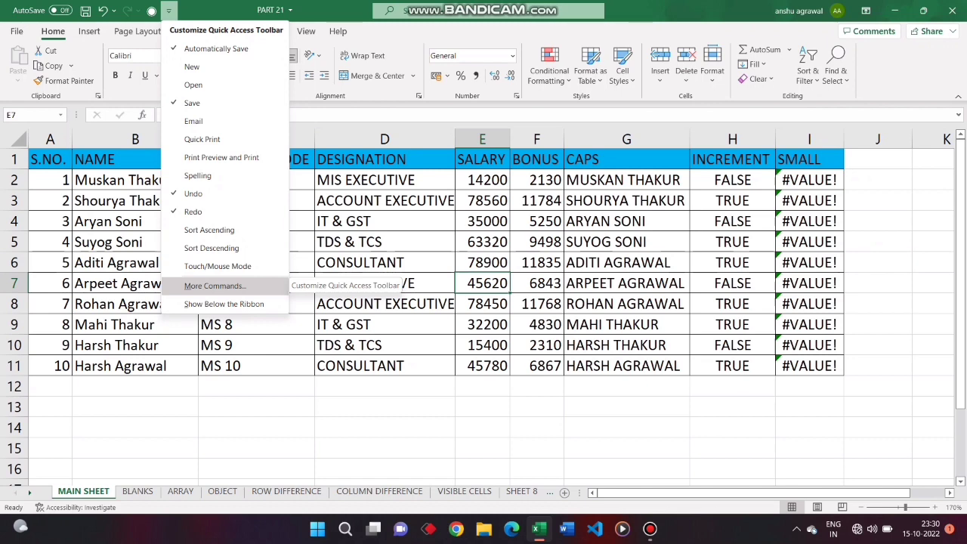
left_click(216, 285)
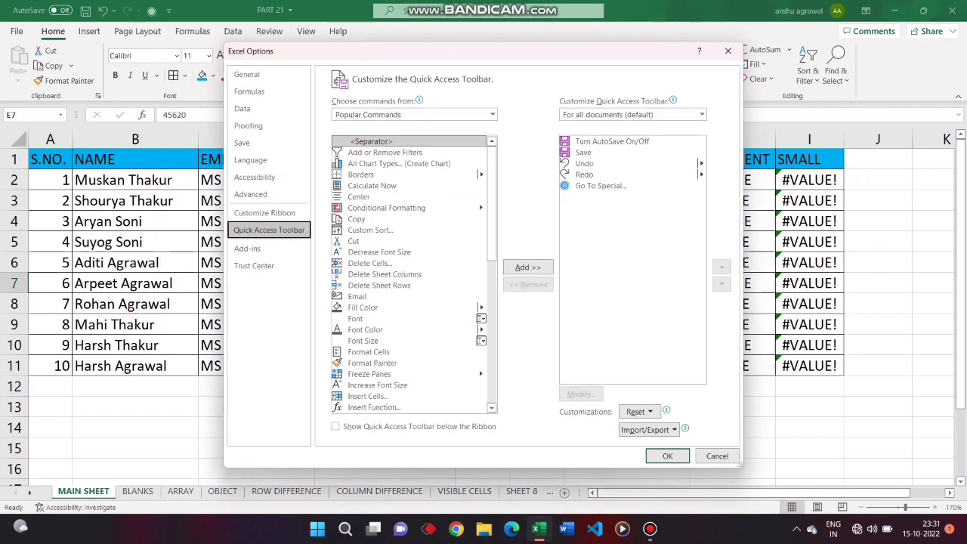
left_click(491, 114)
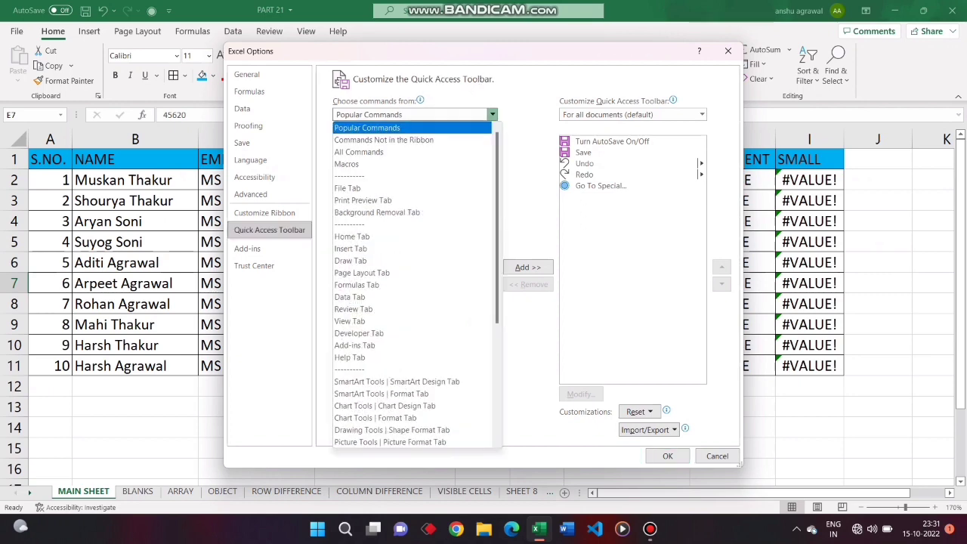
left_click(359, 152)
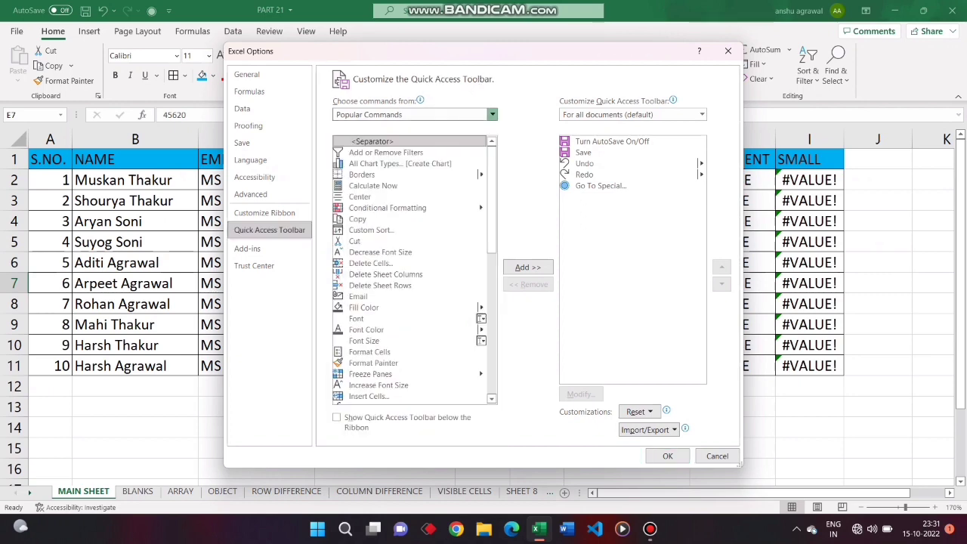
key("g")
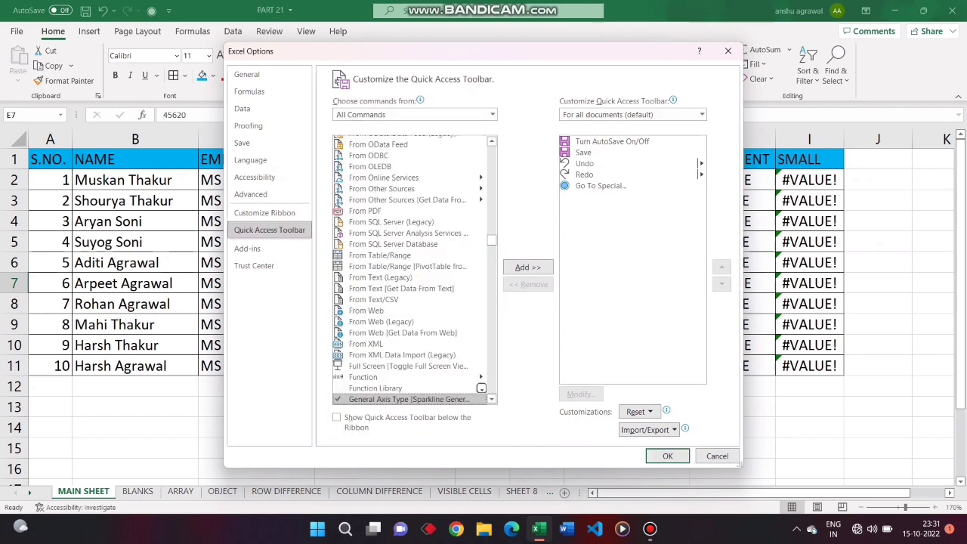
scroll(415, 270, "up", 1)
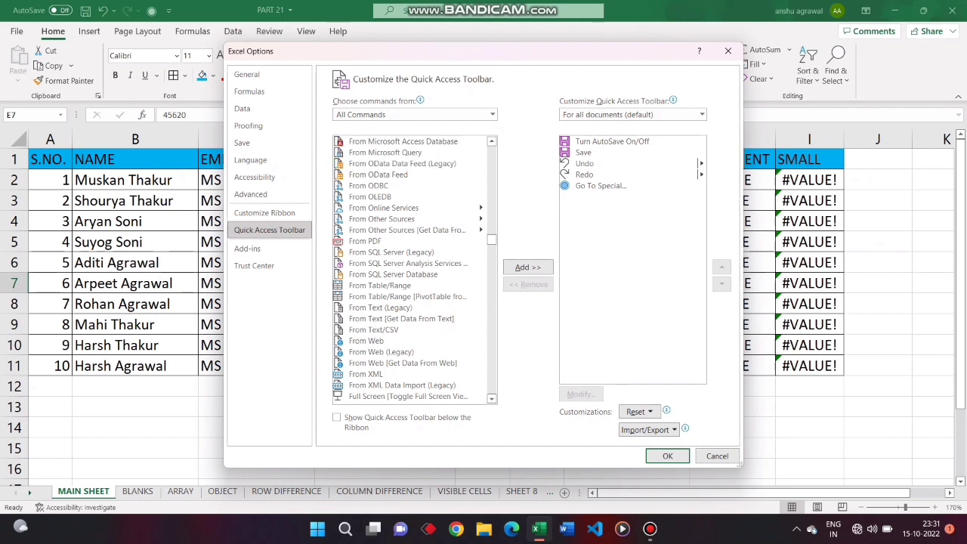
scroll(415, 270, "up", 1)
scroll(415, 270, "down", 8)
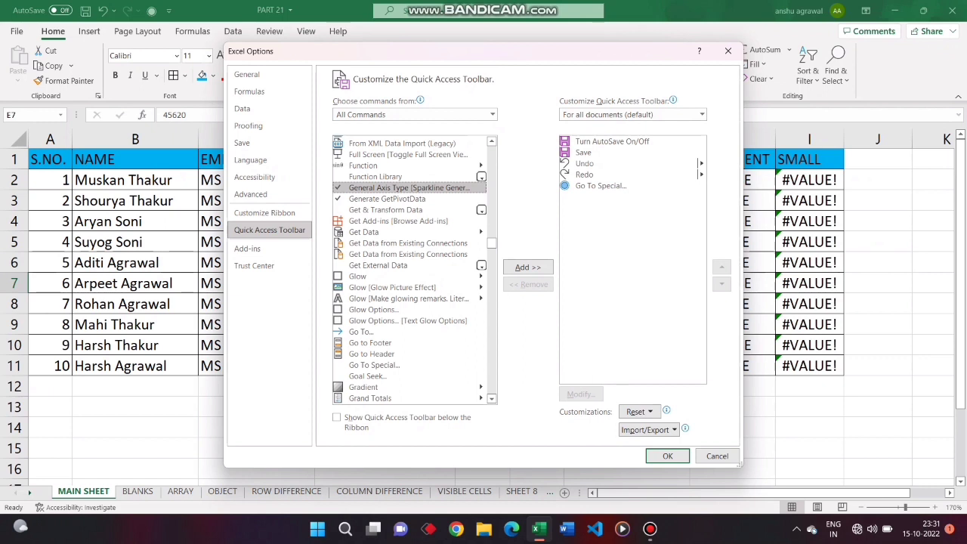
left_click(374, 365)
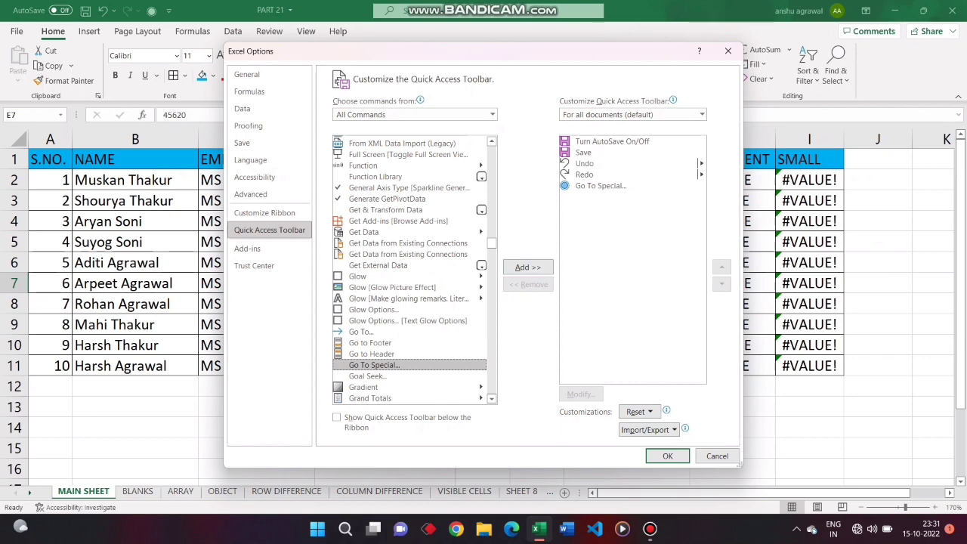
left_click(727, 51)
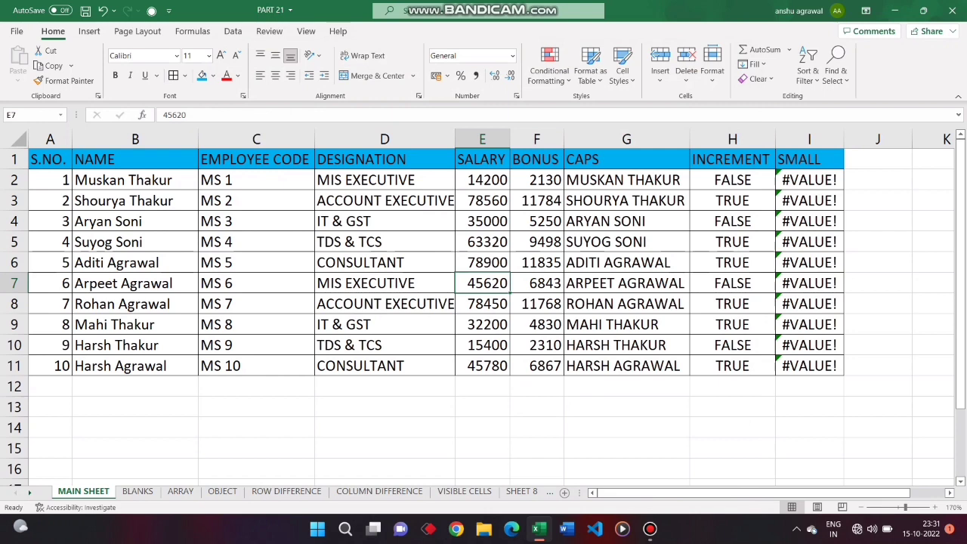
View the selection options offered by Go To Special and close the dialog
key("ctrl+g")
left_click(343, 298)
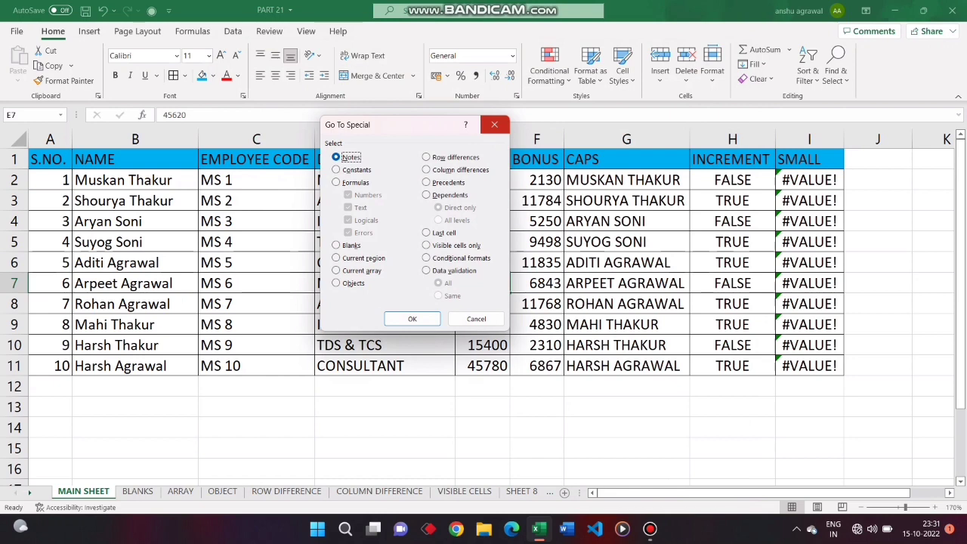
left_click(494, 123)
Add a note reading "BEST PERFORMER" to cell B5 in the NAME column
left_click(135, 241)
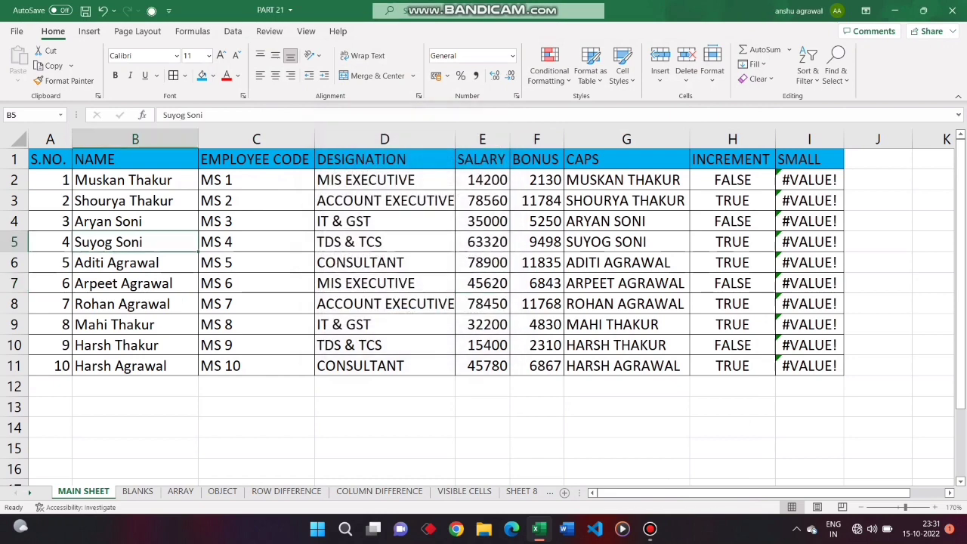
right_click(154, 244)
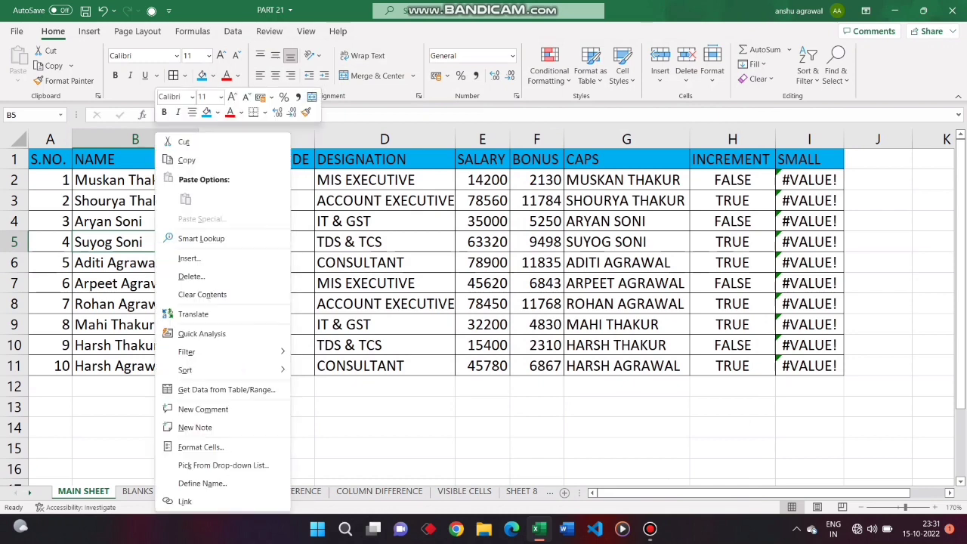
mouse_move(219, 369)
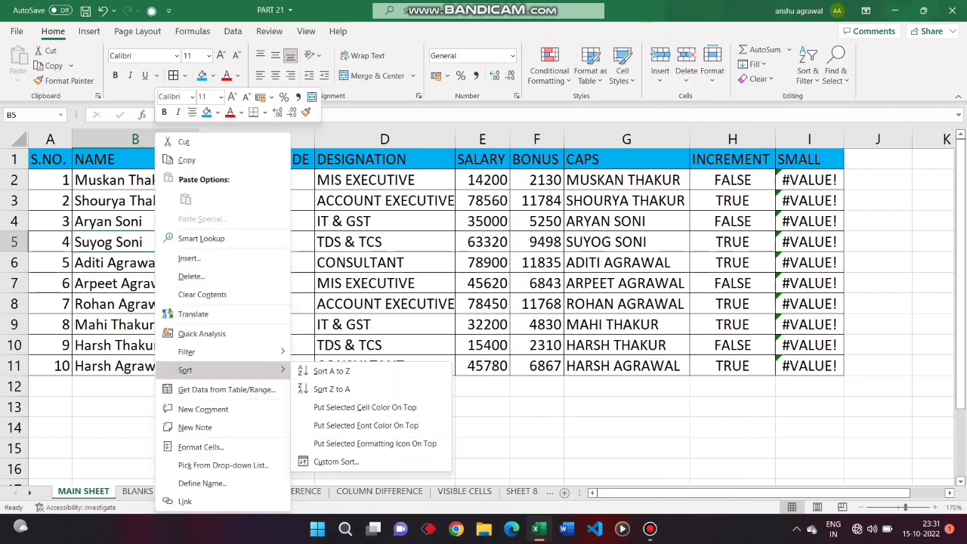
left_click(200, 427)
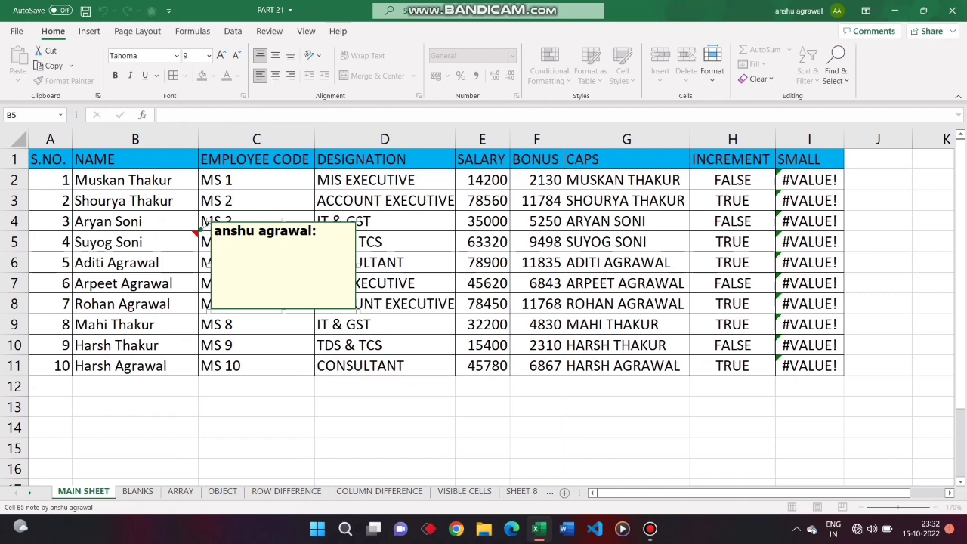
type("BEST PERFOR")
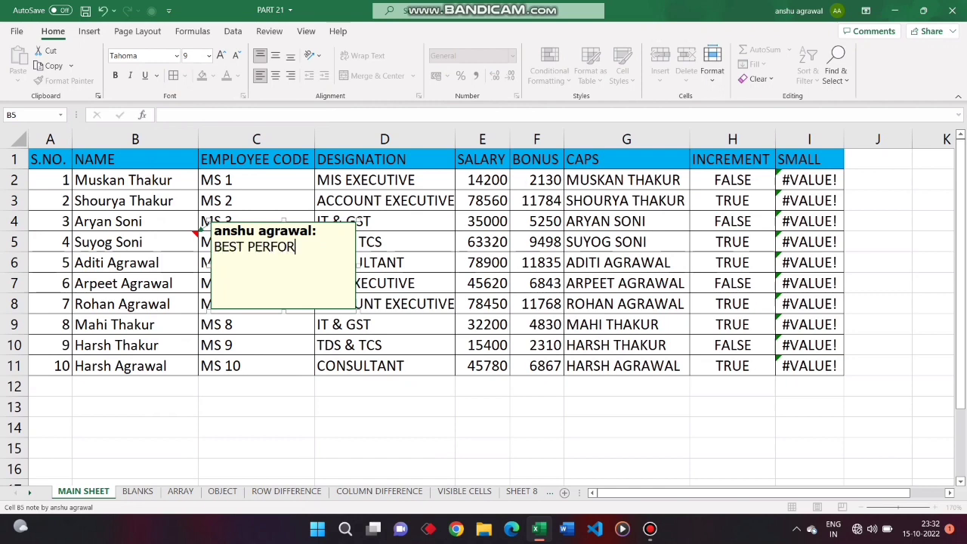
type("ME")
type("R")
key("Return")
left_click(257, 346)
Select the cells containing notes with Go To Special, and give them red font and blue fill
left_click(135, 241)
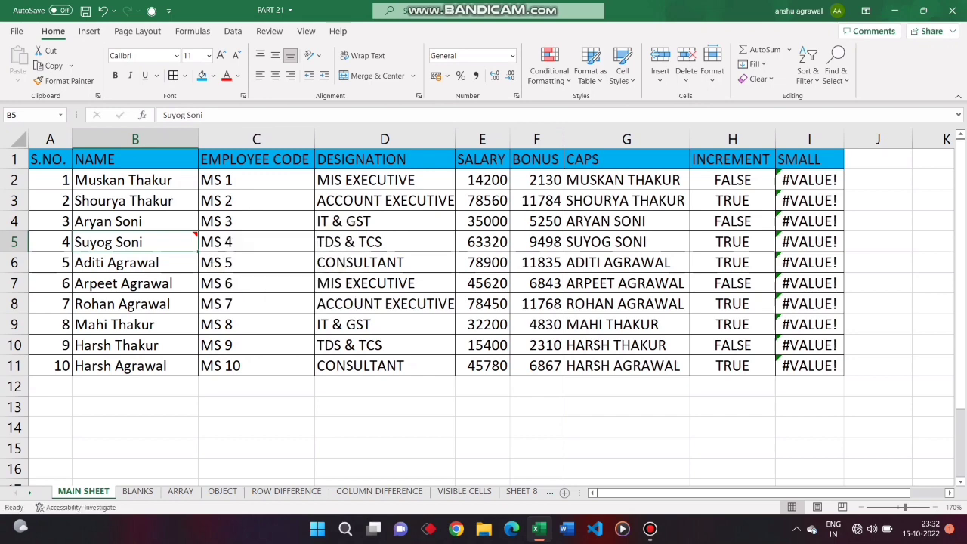
key("ctrl+g")
key("Tab")
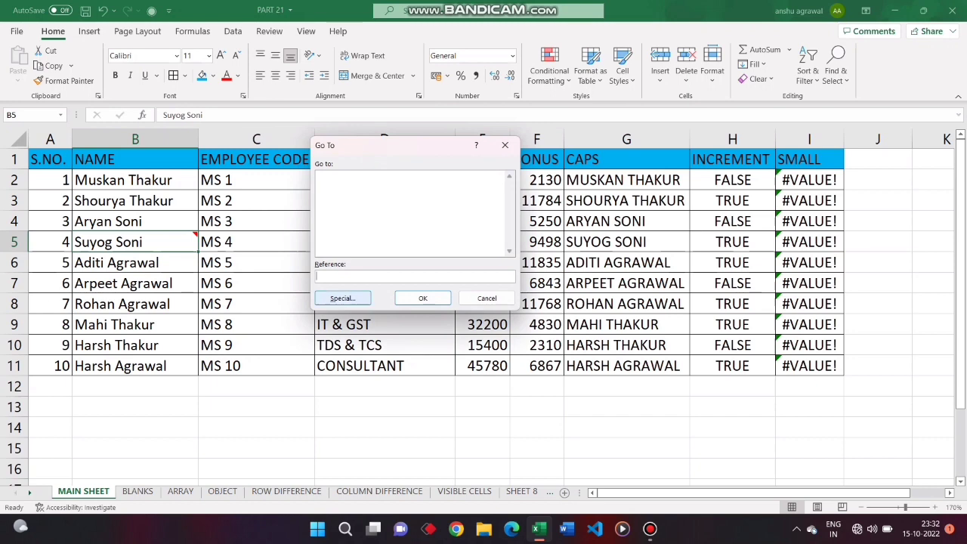
key("Return")
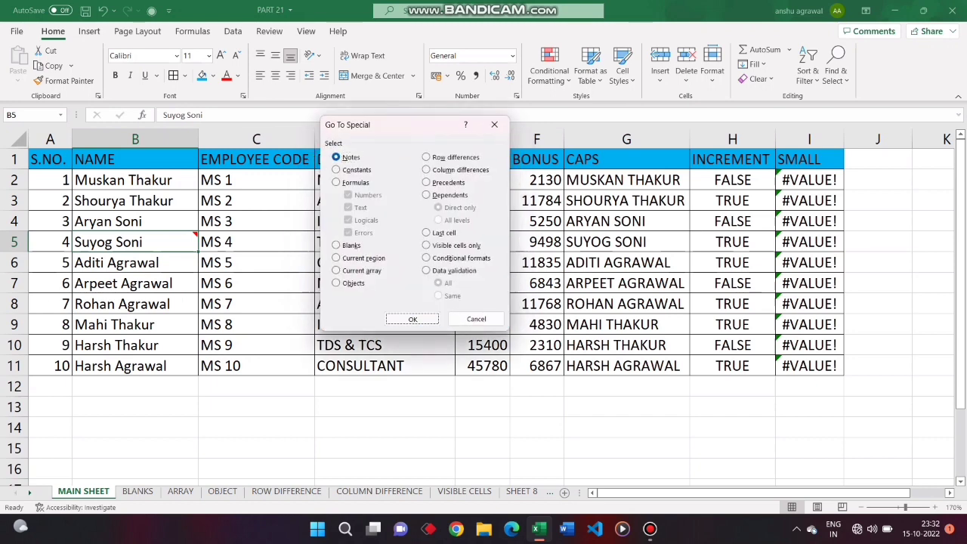
key("Return")
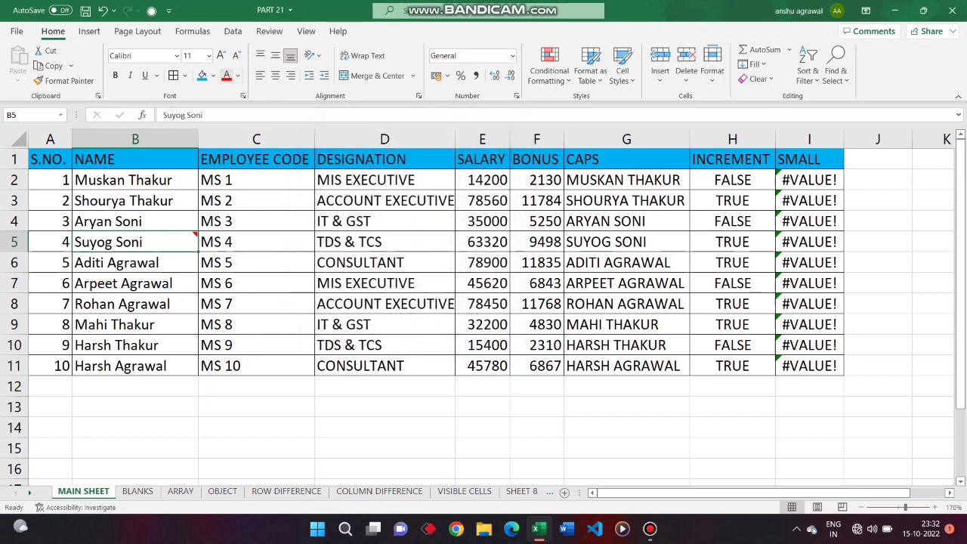
left_click(226, 75)
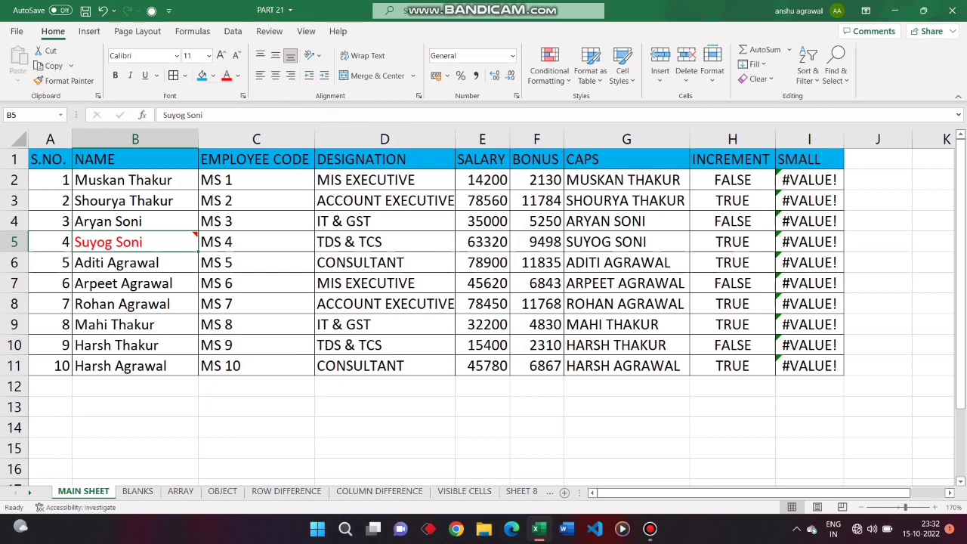
left_click(201, 75)
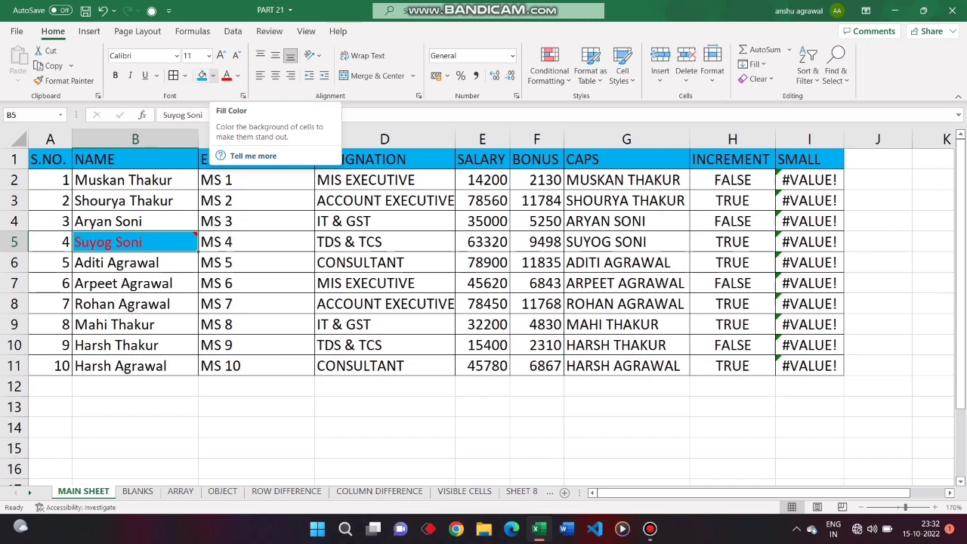
Select only the numeric constants with Go To Special, excluding text, logicals and errors
key("ctrl+g")
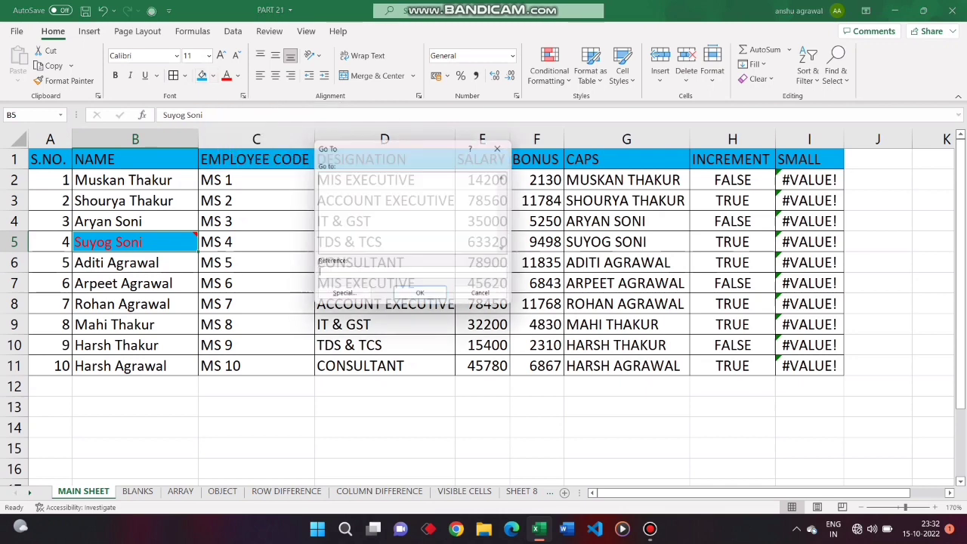
key("alt+s")
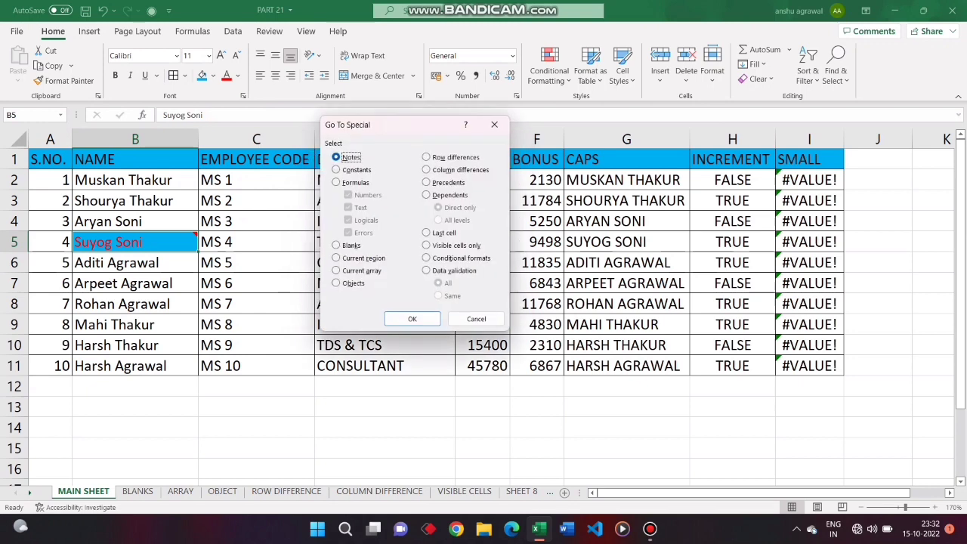
key("Down")
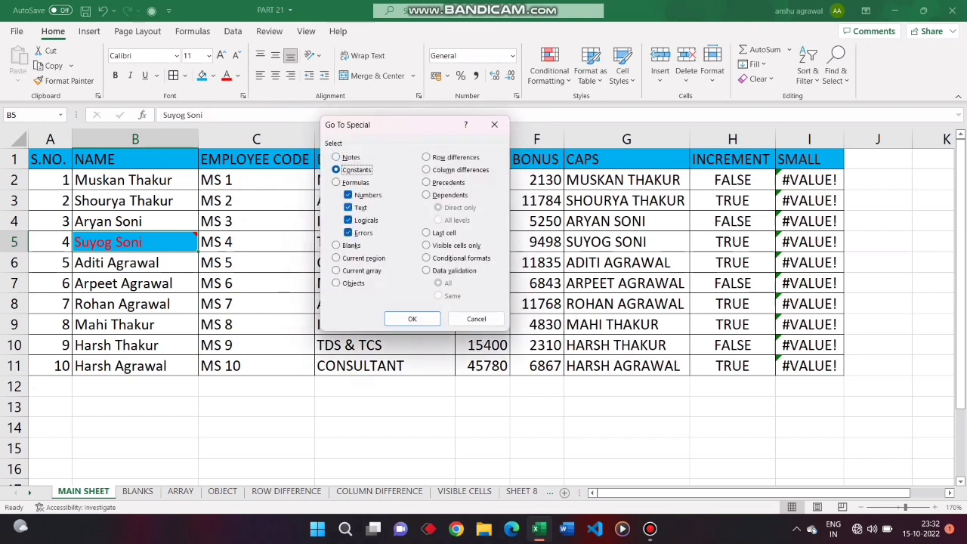
left_click(348, 207)
key("Tab")
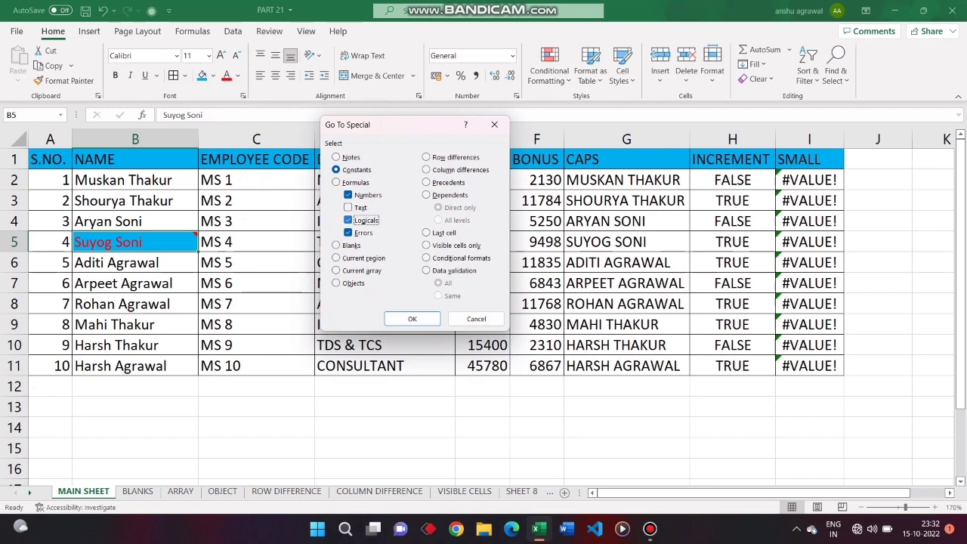
key("space")
key("Tab")
key("space")
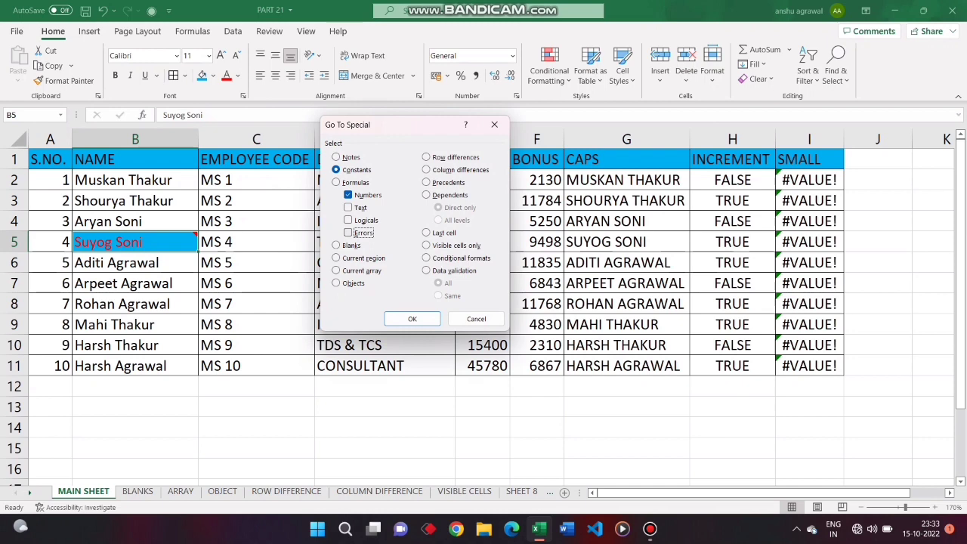
key("Return")
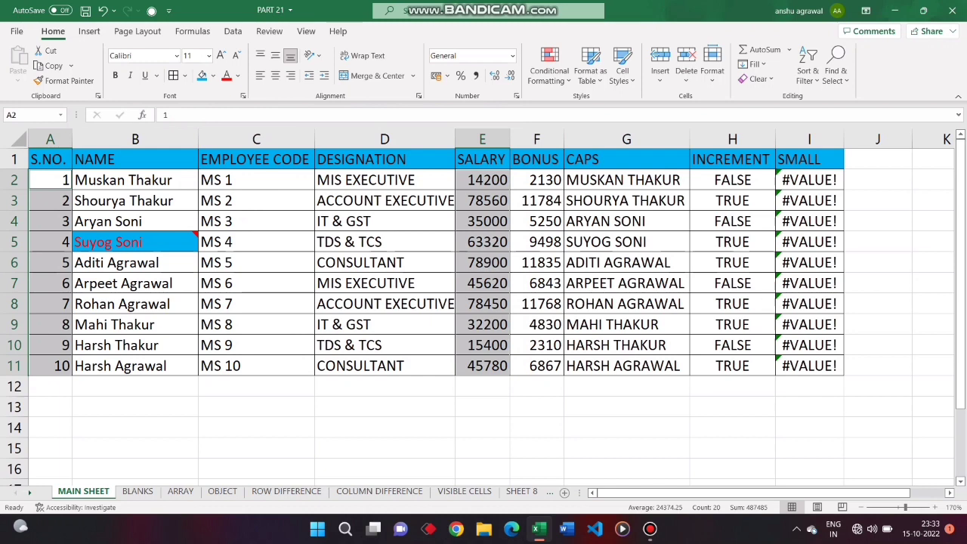
Try to select only text constants within the current selection with Go To Special, excluding numbers, logicals and errors
key("ctrl+g")
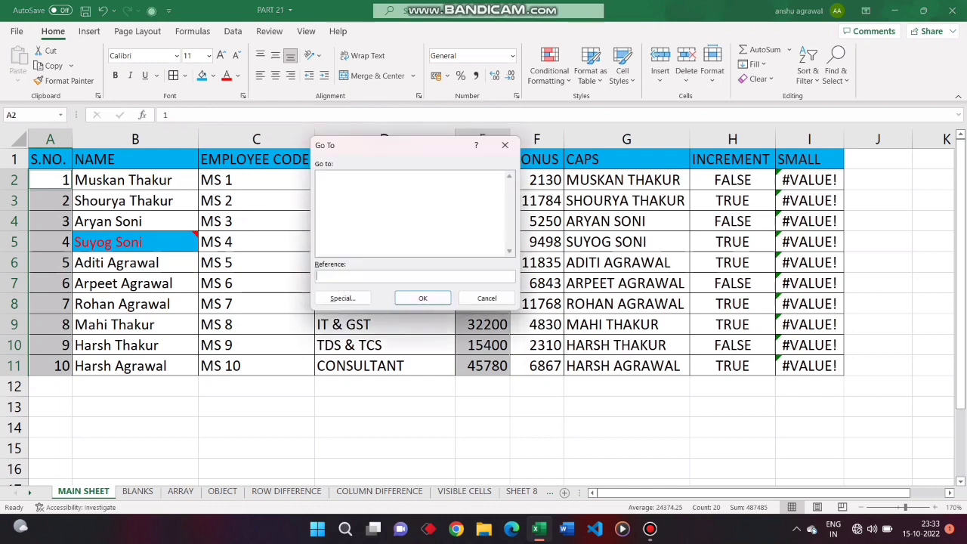
key("alt+s")
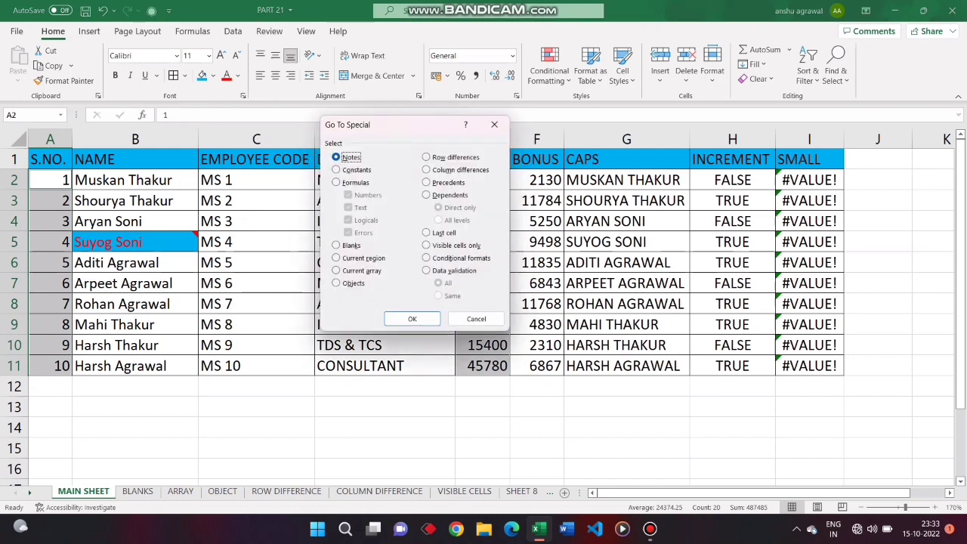
key("o")
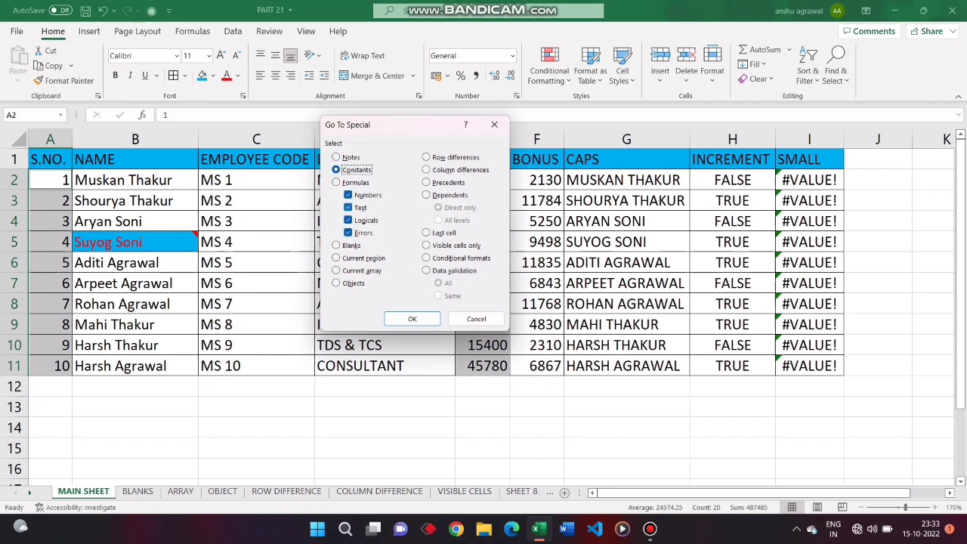
key("Tab")
key("space")
key("Tab")
key("Tab")
key("space")
key("Tab")
key("space")
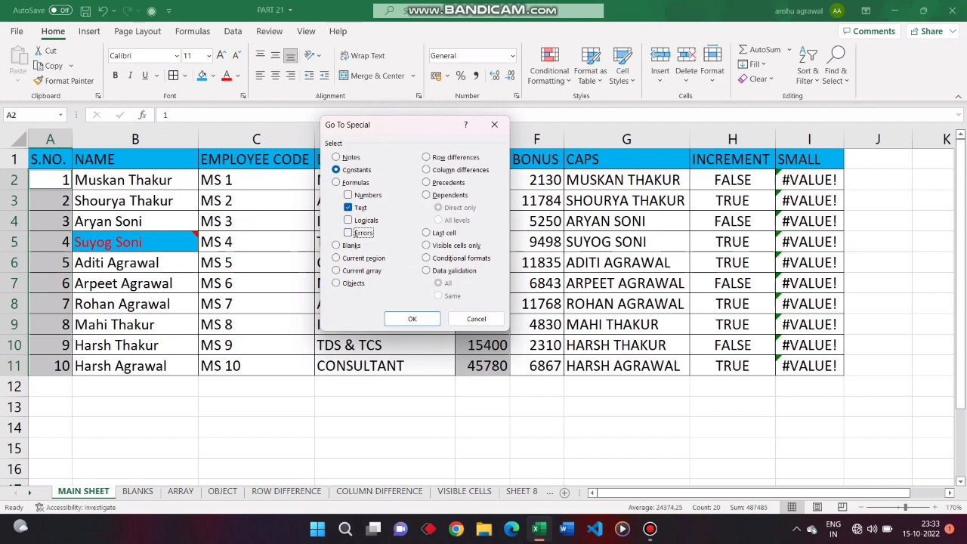
key("Return")
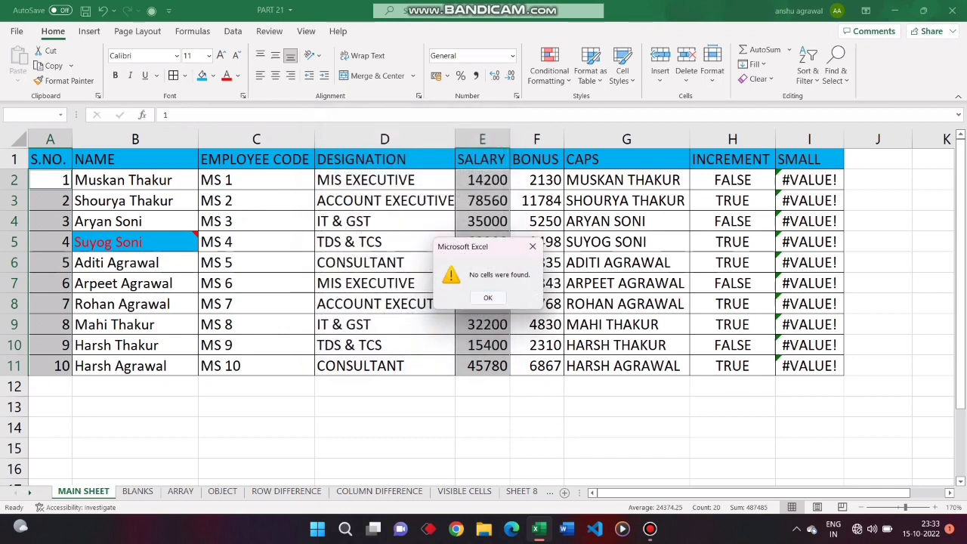
key("Return")
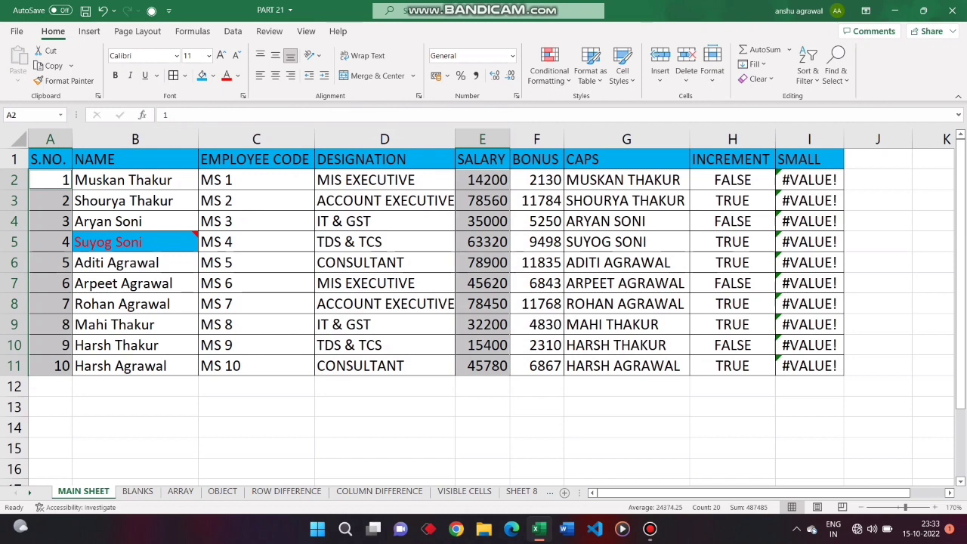
Select only the logical constants on the sheet with Go To Special, excluding numbers, text and errors
left_click(256, 325)
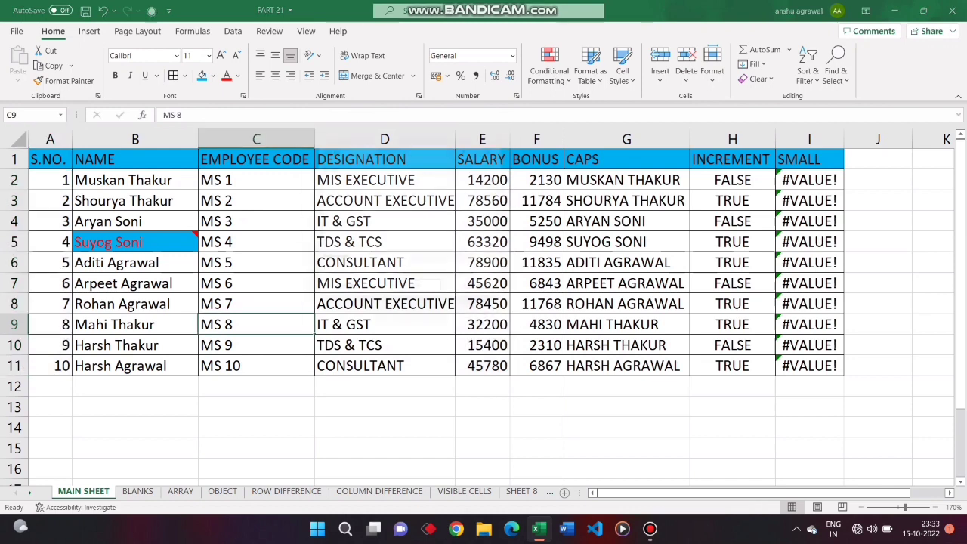
key("ctrl+g")
key("alt+s")
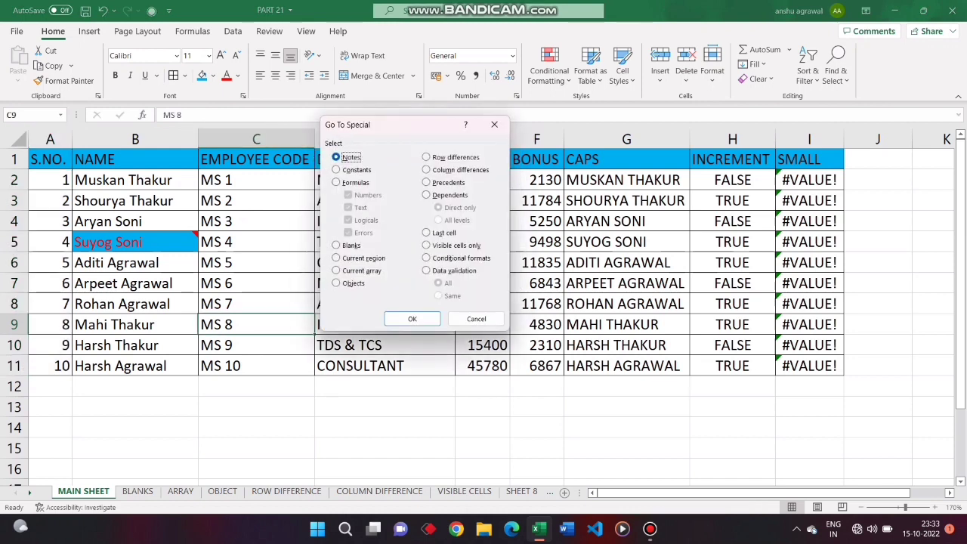
key("alt+o")
key("alt+g")
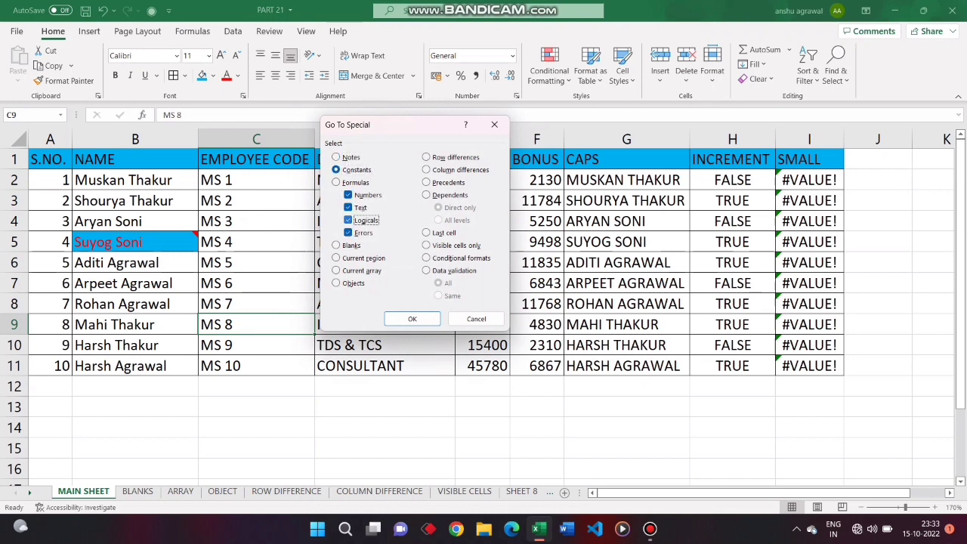
key("alt+g")
key("shift+Tab")
key("alt+u")
key("alt+x")
key("Return")
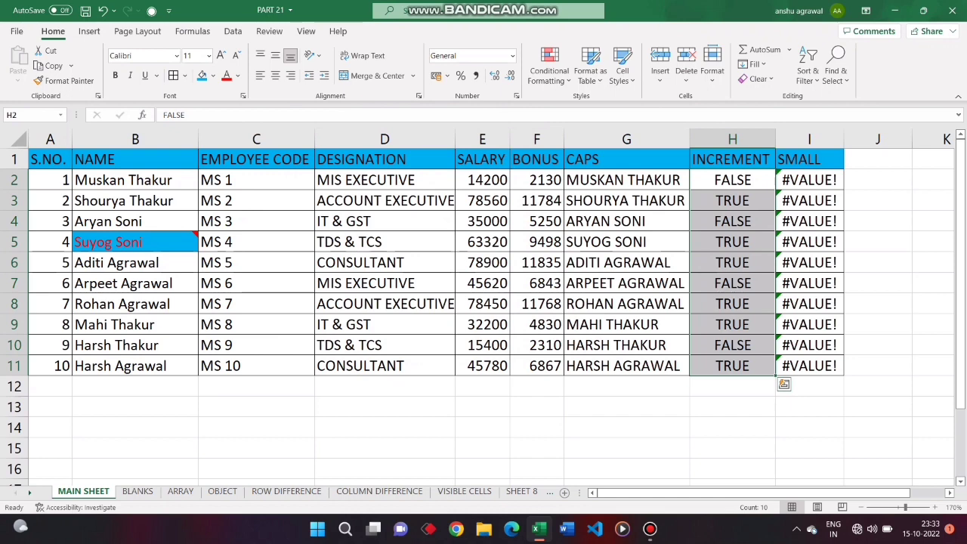
Try to select only number-returning formulas within the INCREMENT selection with Go To Special, excluding text, logicals and errors
key("ctrl+g")
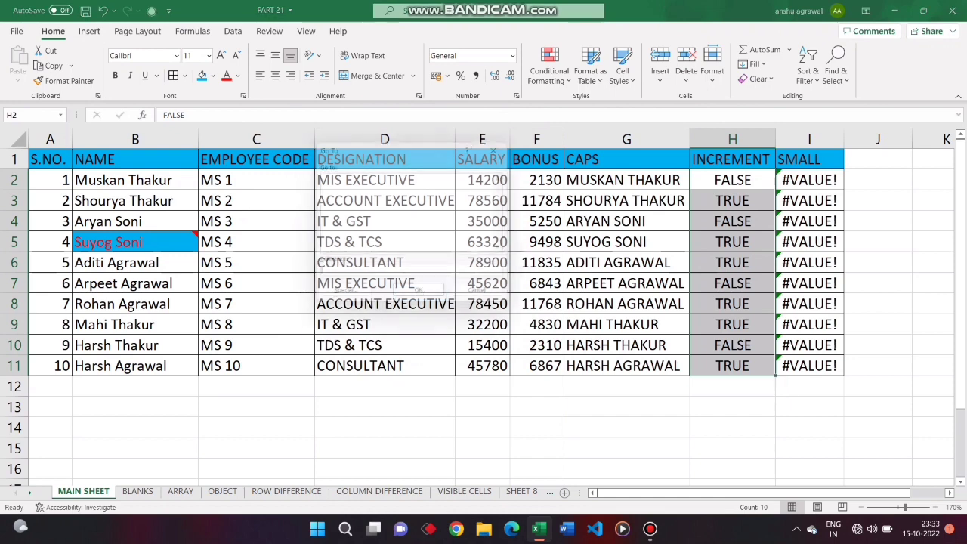
key("alt+s")
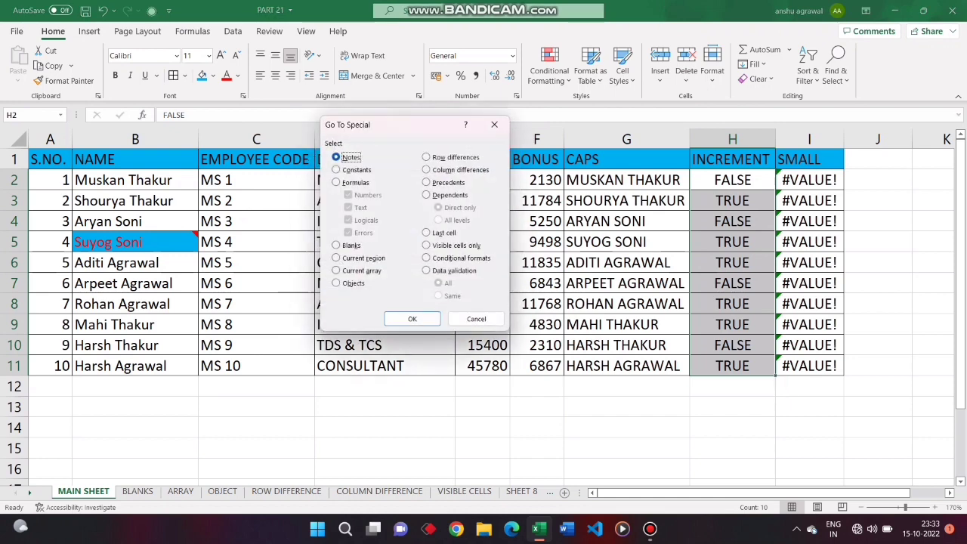
key("alt+f")
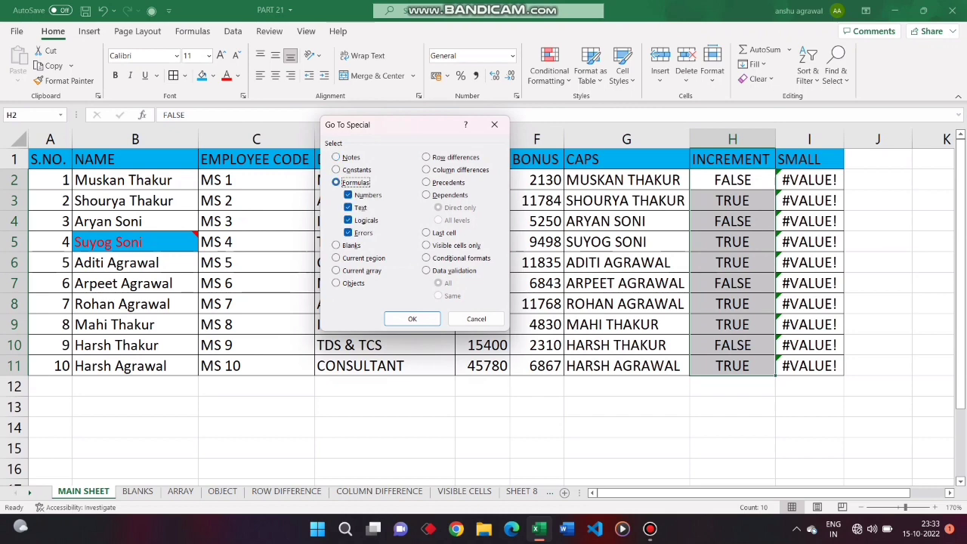
key("alt+x")
key("alt+g")
key("alt+e")
key("Return")
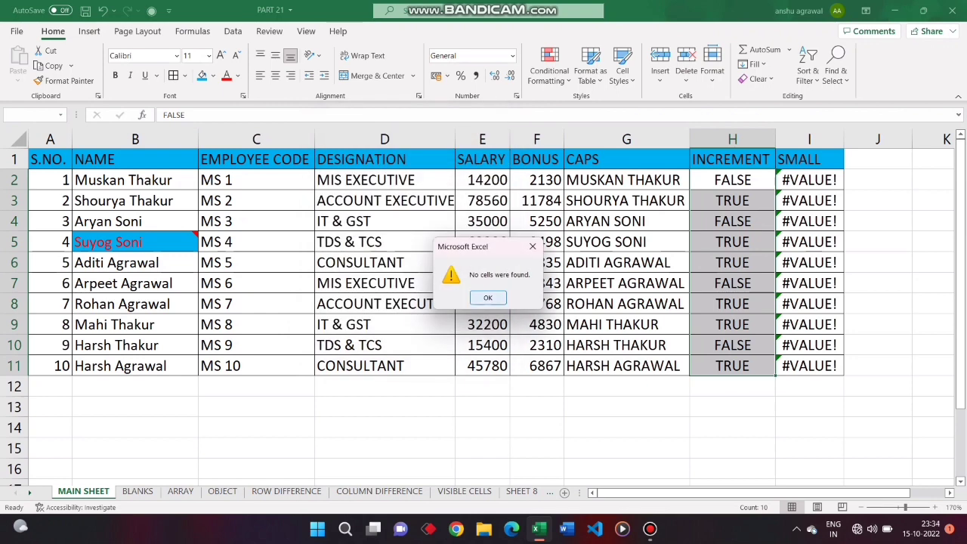
left_click(531, 246)
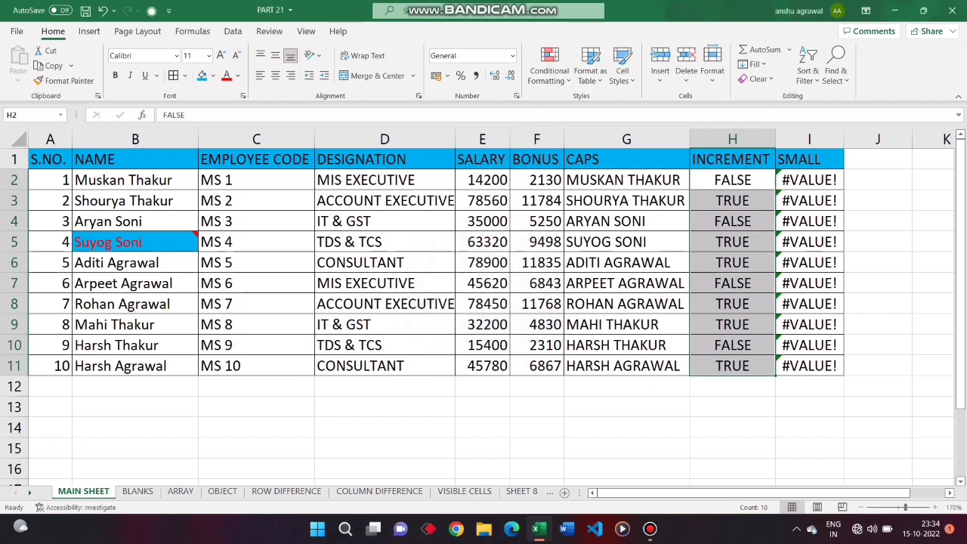
Enter the formula =E2*15% in BONUS cell F2 and fill it down to F11, keeping F2:F11 selected
left_click(536, 179)
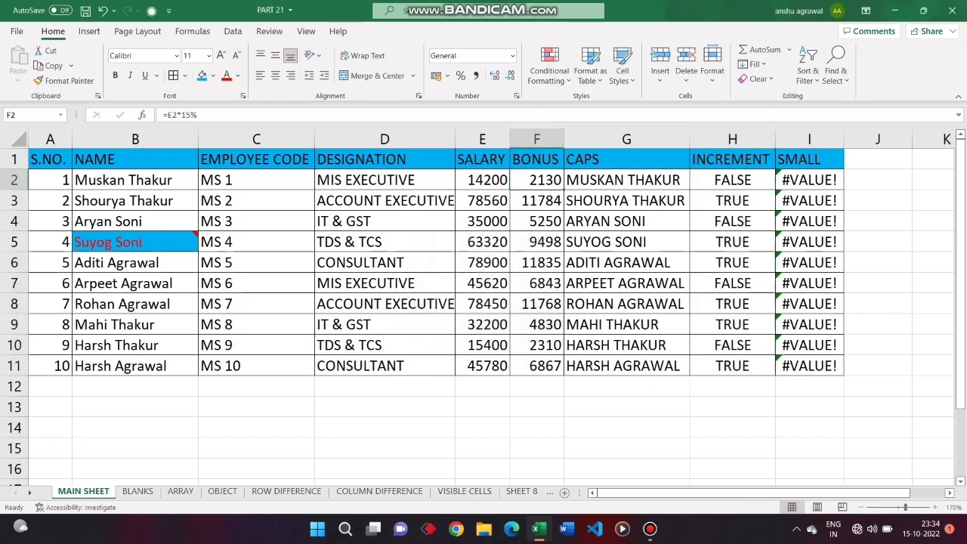
type("=E2")
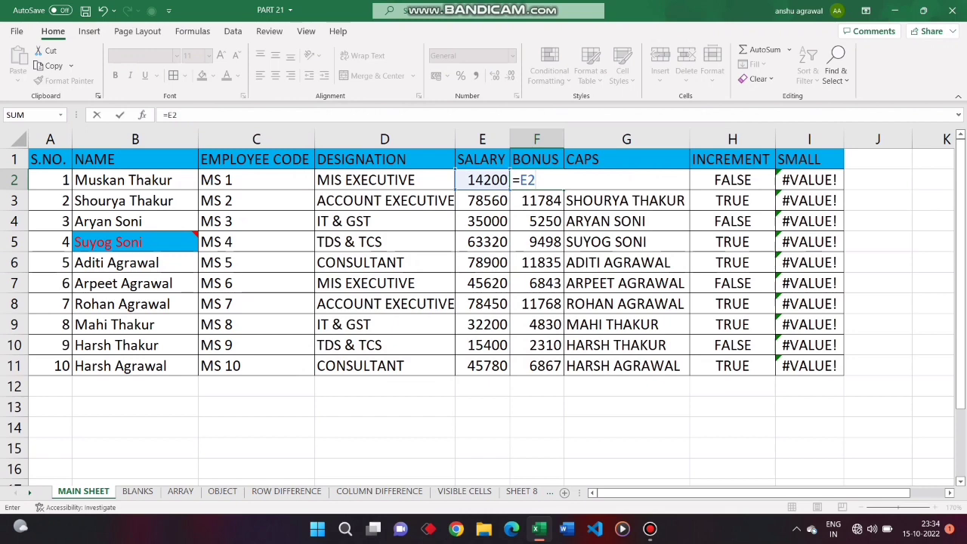
type("*15%")
key("ctrl+Return")
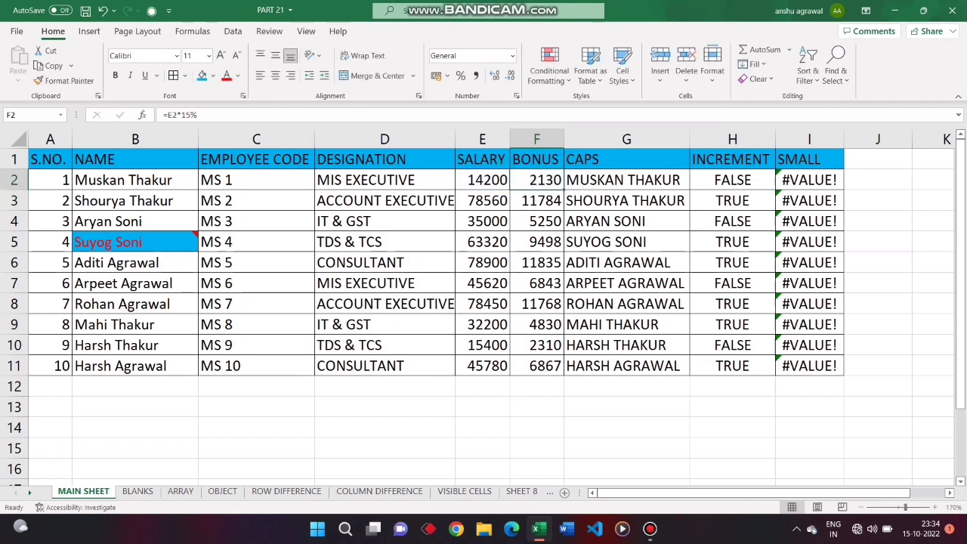
key("ctrl+shift+Down")
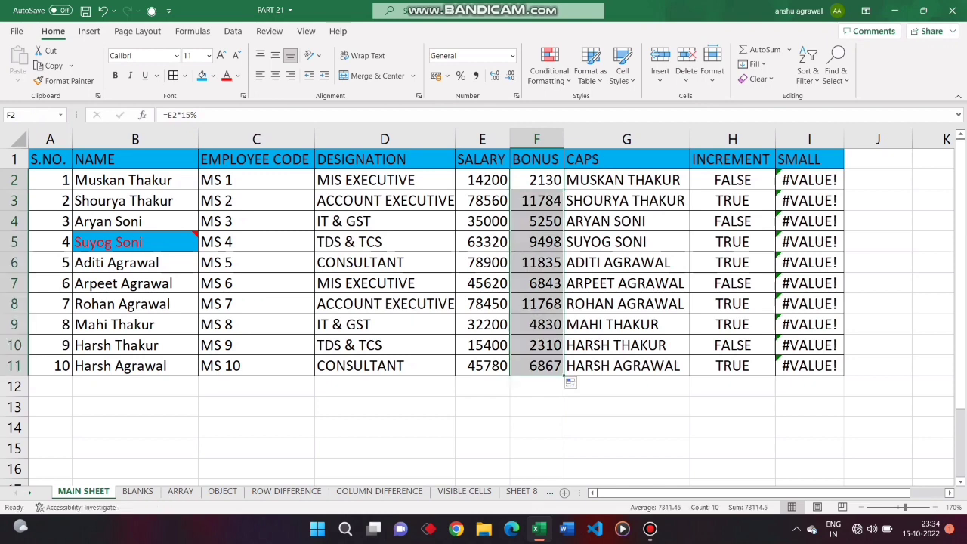
Select only the formulas returning numbers within F2:F11 with Go To Special, excluding text, logicals and errors
key("ctrl+g")
key("alt+s")
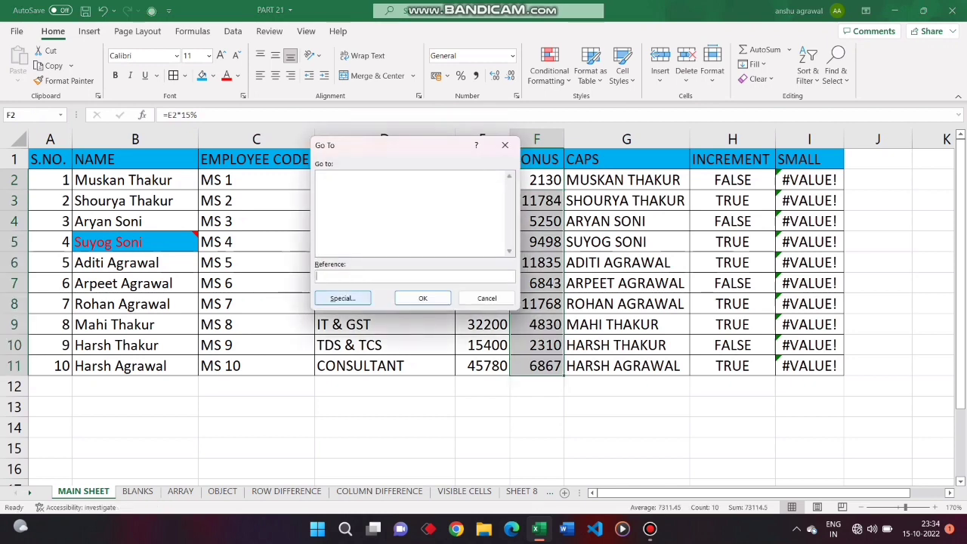
key("alt+f")
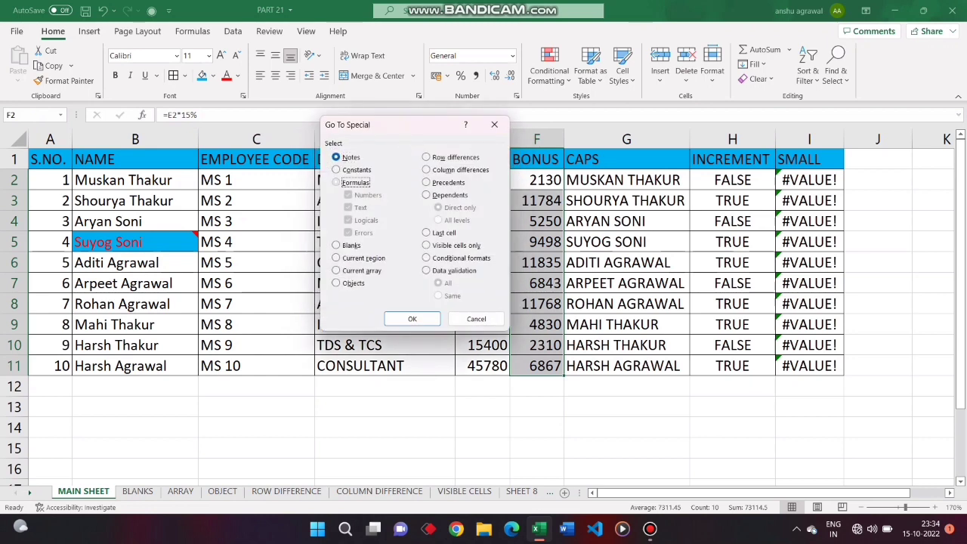
key("alt+x")
key("alt+g")
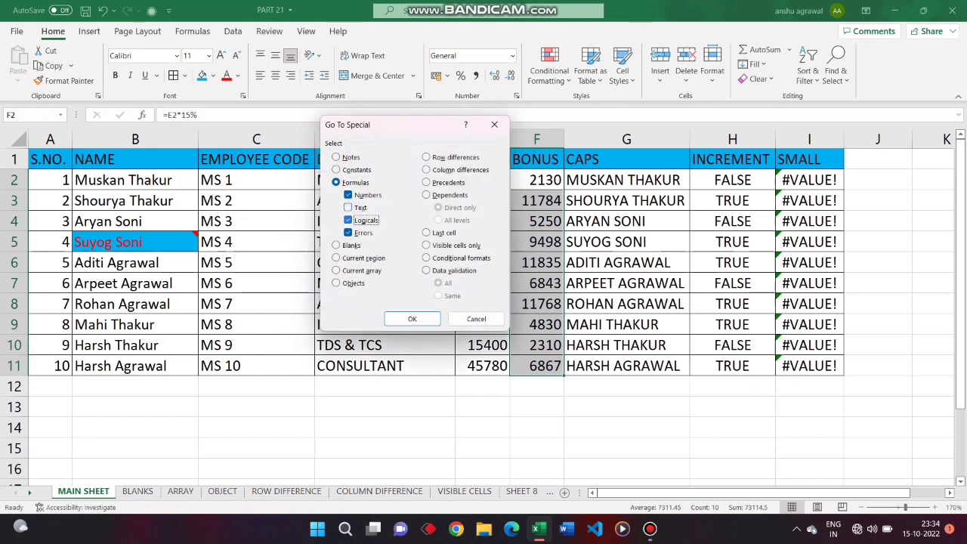
key("alt+e")
key("Return")
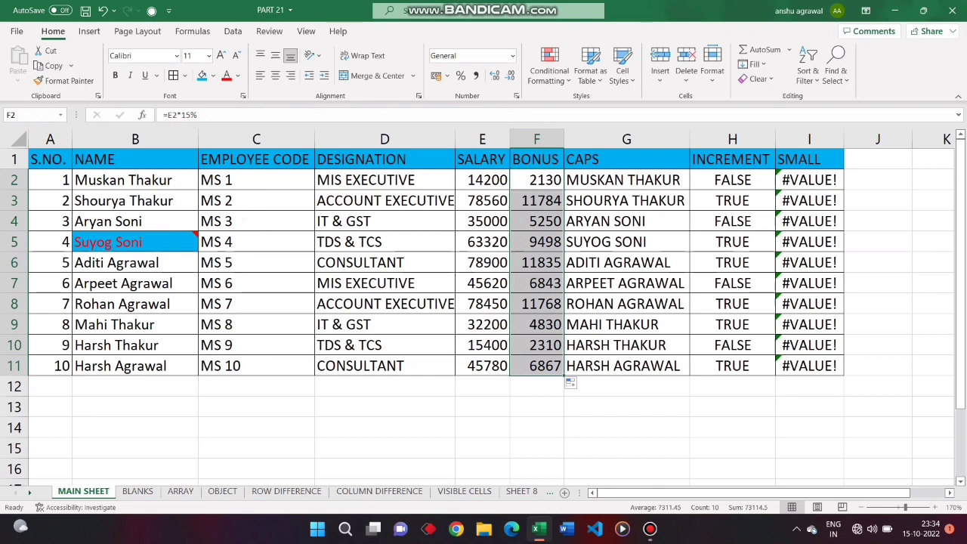
Try to select only text-returning formulas within the BONUS selection with Go To Special, excluding numbers, logicals and errors
key("ctrl+g")
key("Tab")
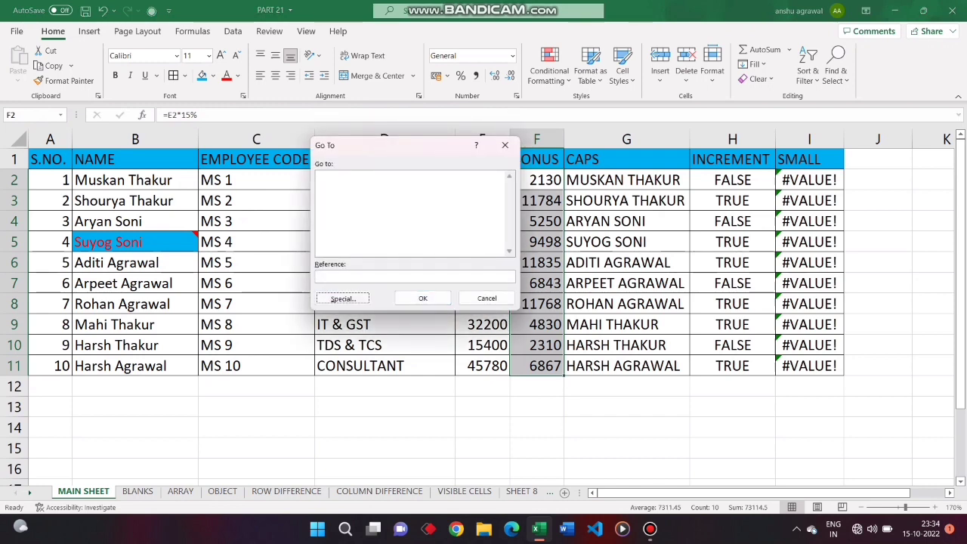
key("Return")
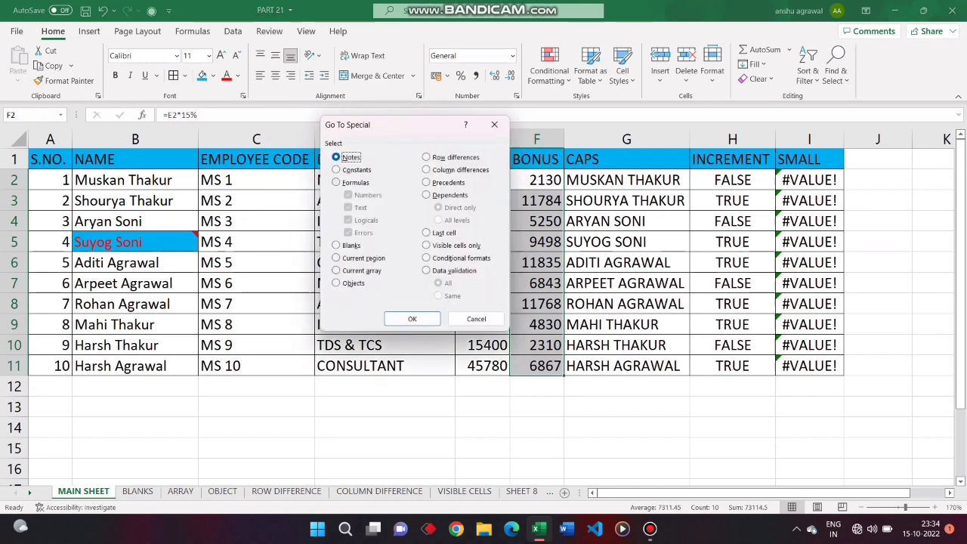
key("f")
key("u")
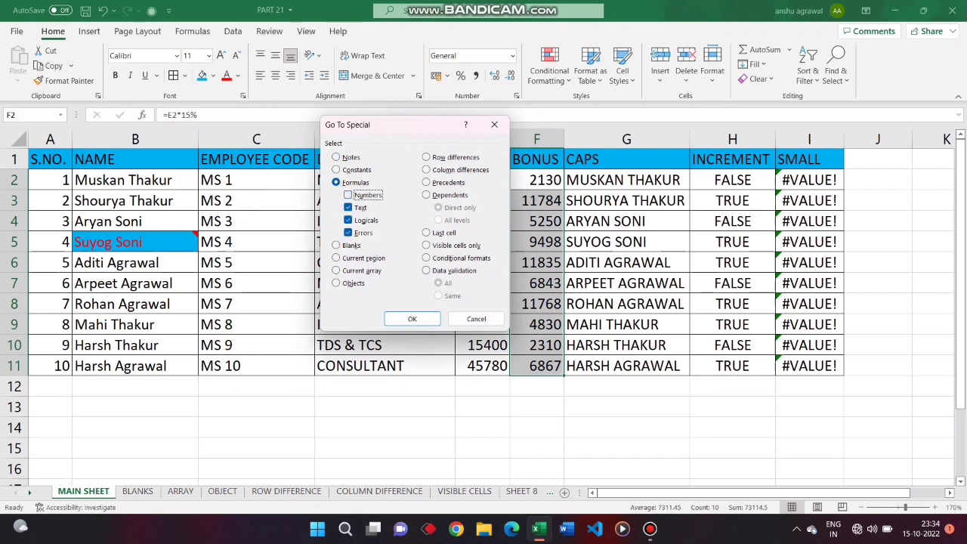
key("g")
key("e")
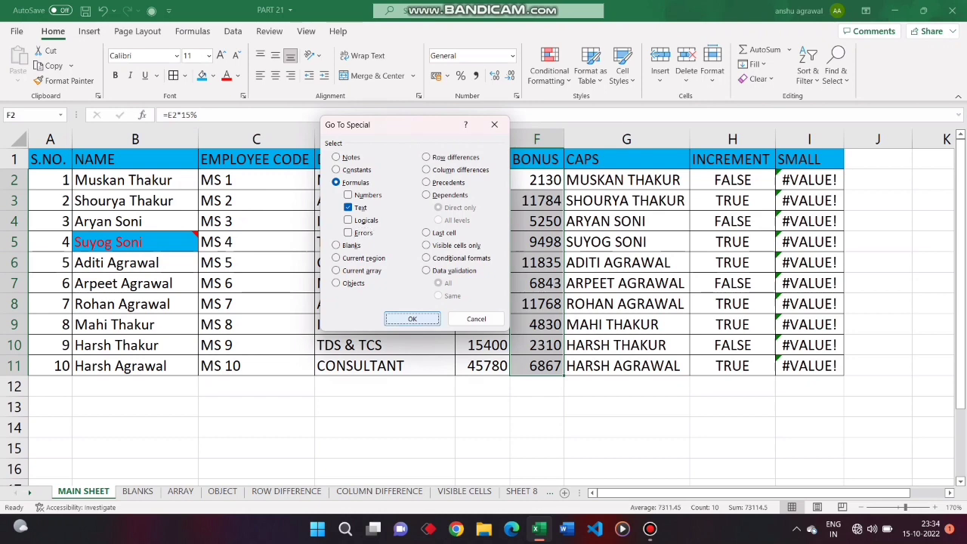
key("Return")
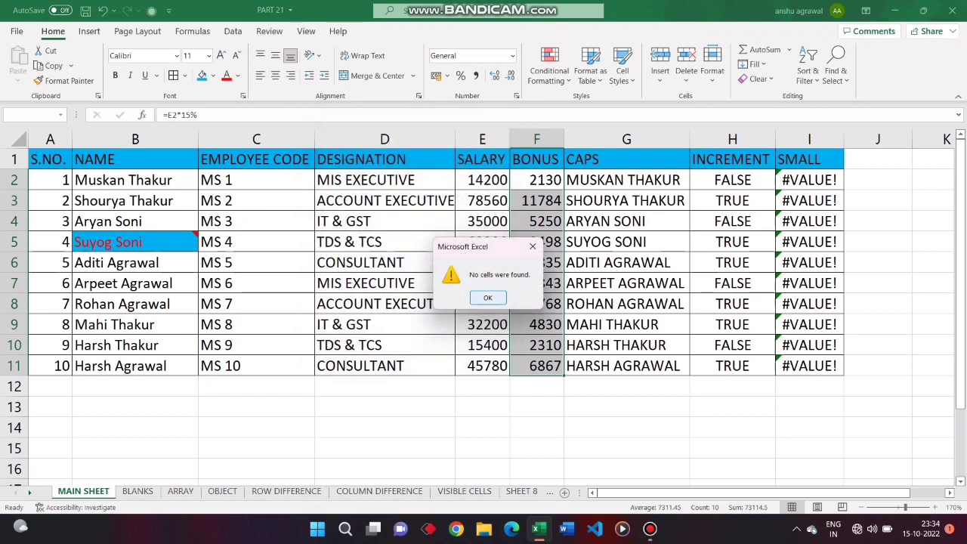
left_click(488, 298)
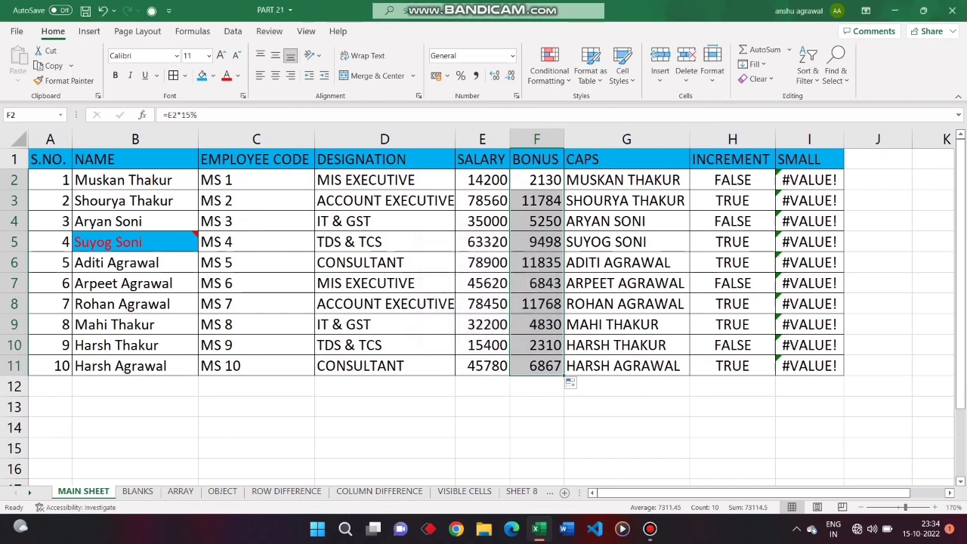
left_click(392, 325)
left_click(393, 367)
key("ctrl+a")
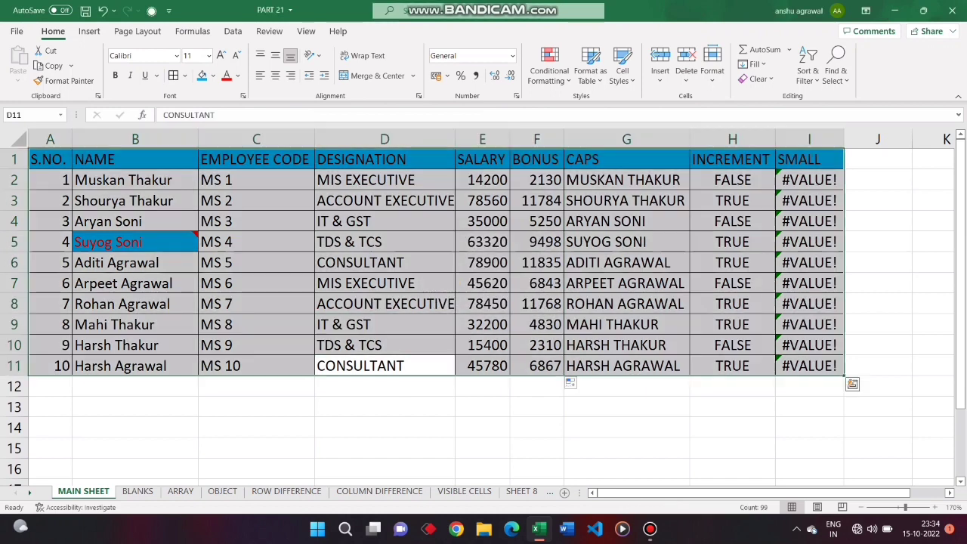
key("ctrl+g")
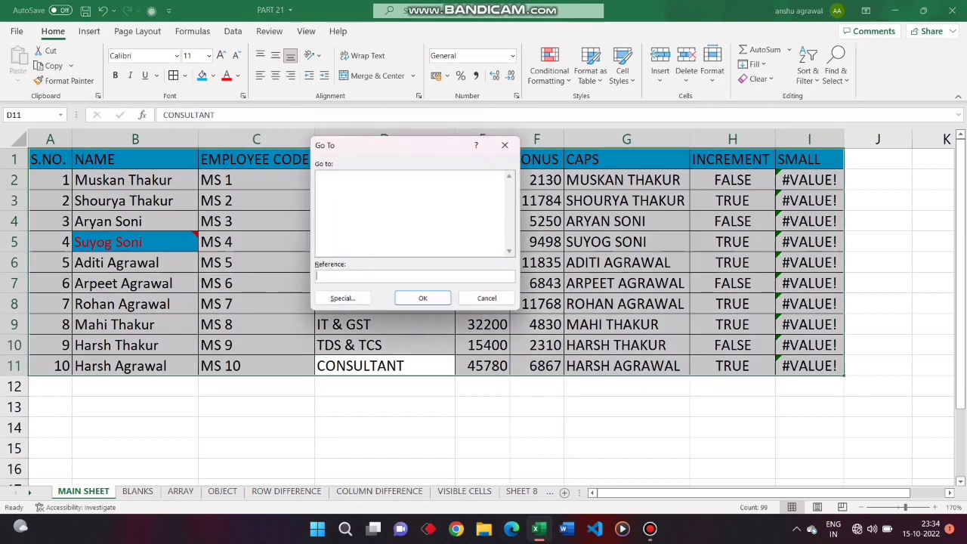
key("alt+s")
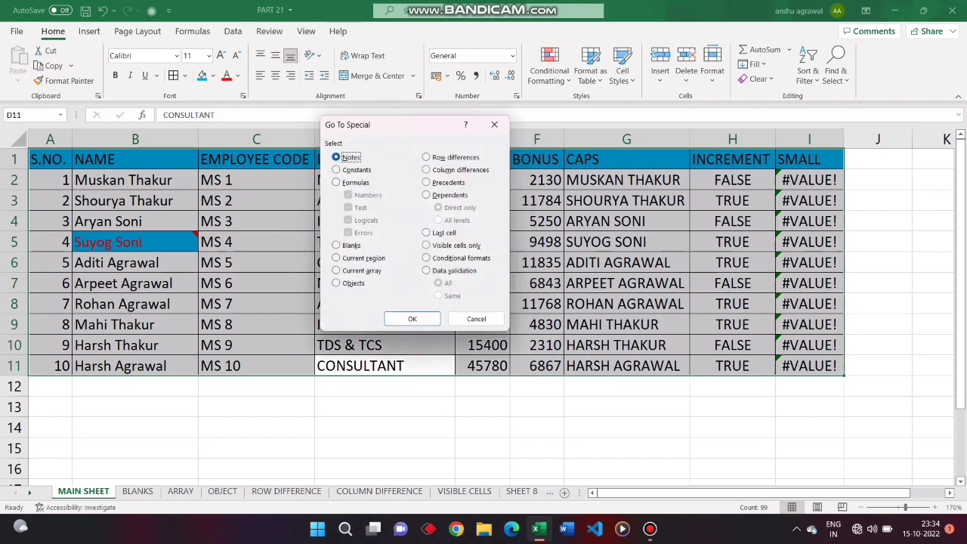
key("alt+f")
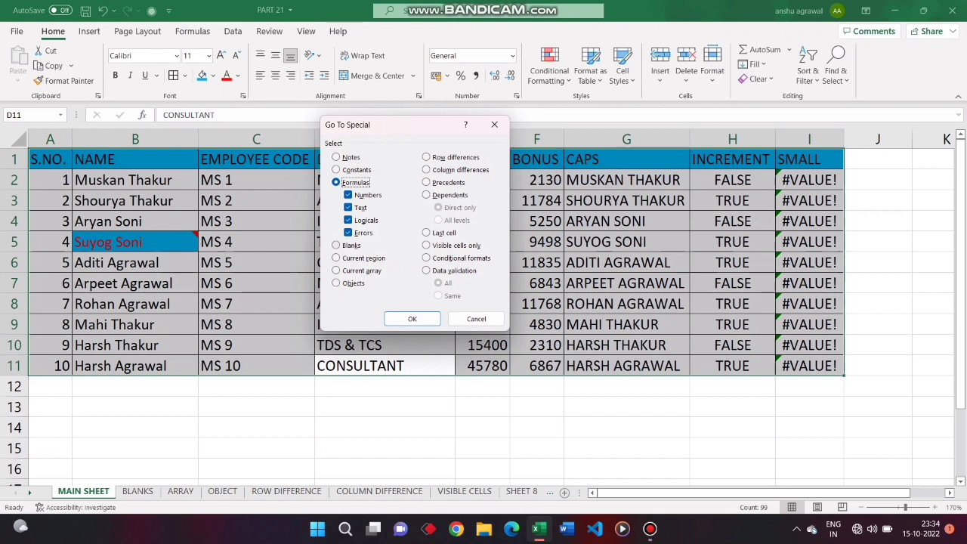
key("alt+k")
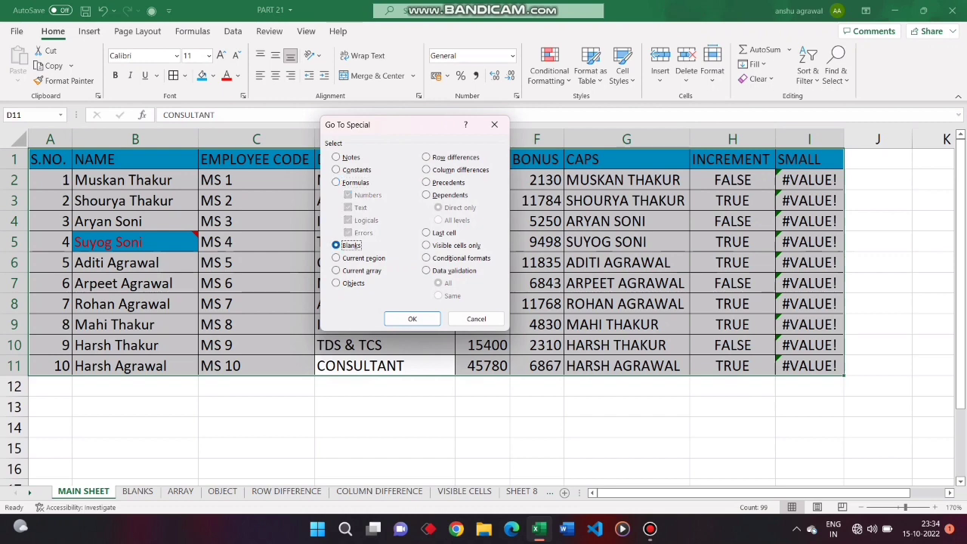
left_click(476, 318)
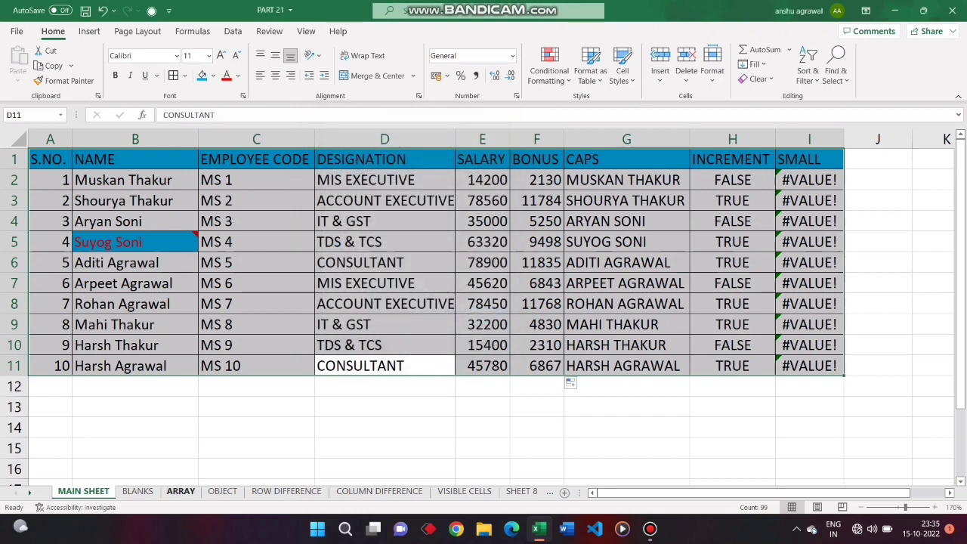
On the BLANKS sheet, clear the contents of NAME cell B6 and DESIGNATION cell D8
left_click(137, 491)
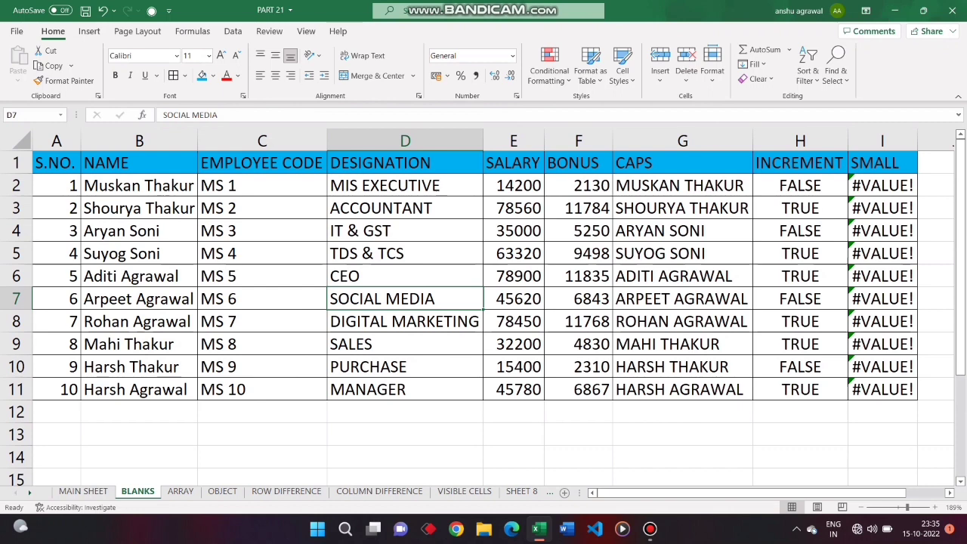
left_click(139, 275)
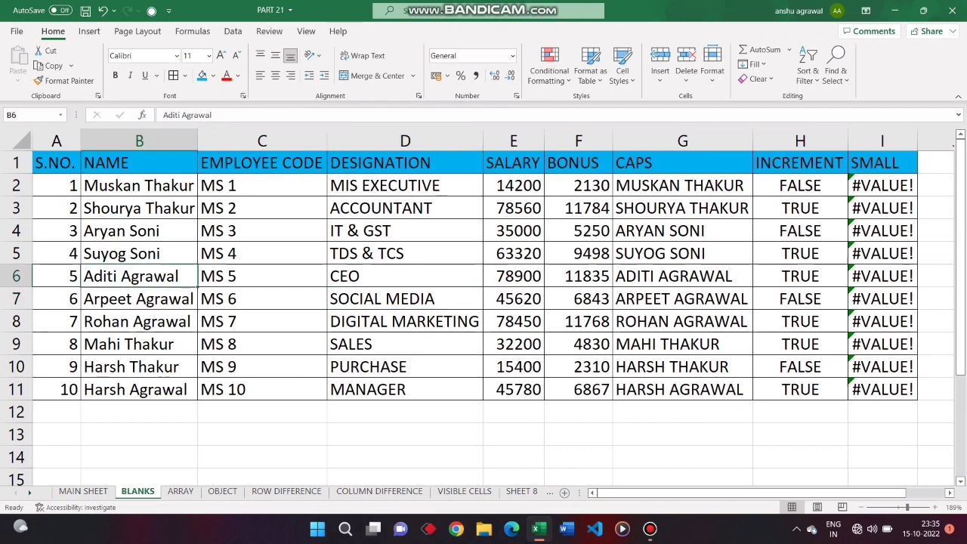
right_click(140, 275)
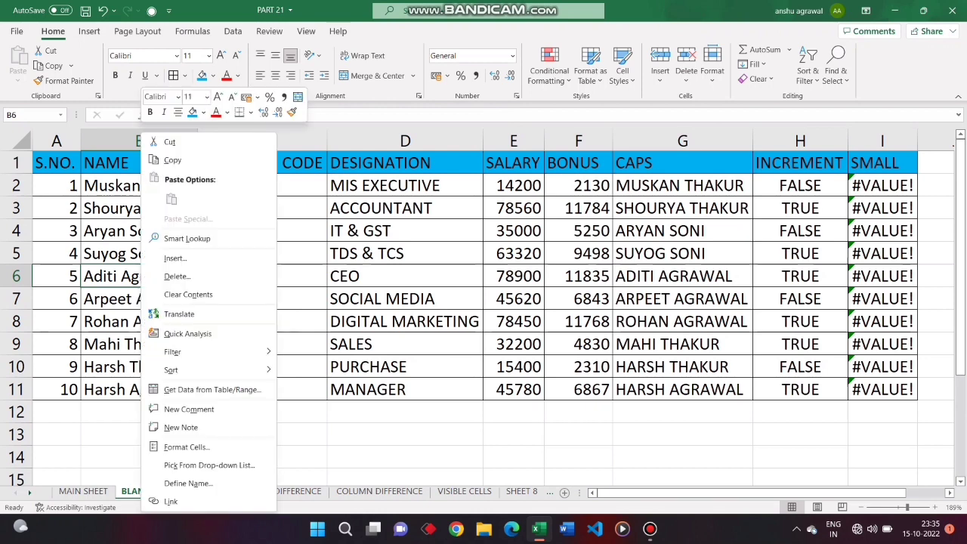
key("Escape")
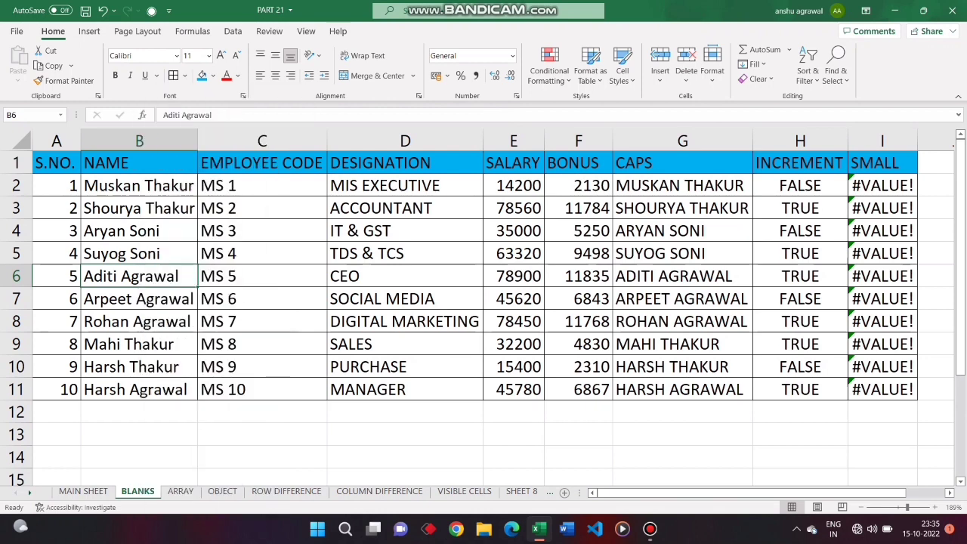
key("Delete")
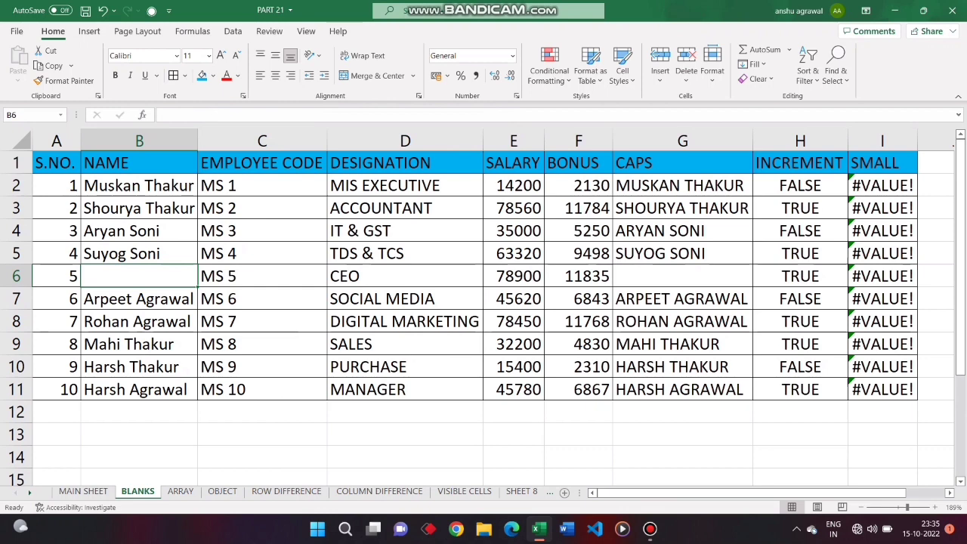
left_click(404, 322)
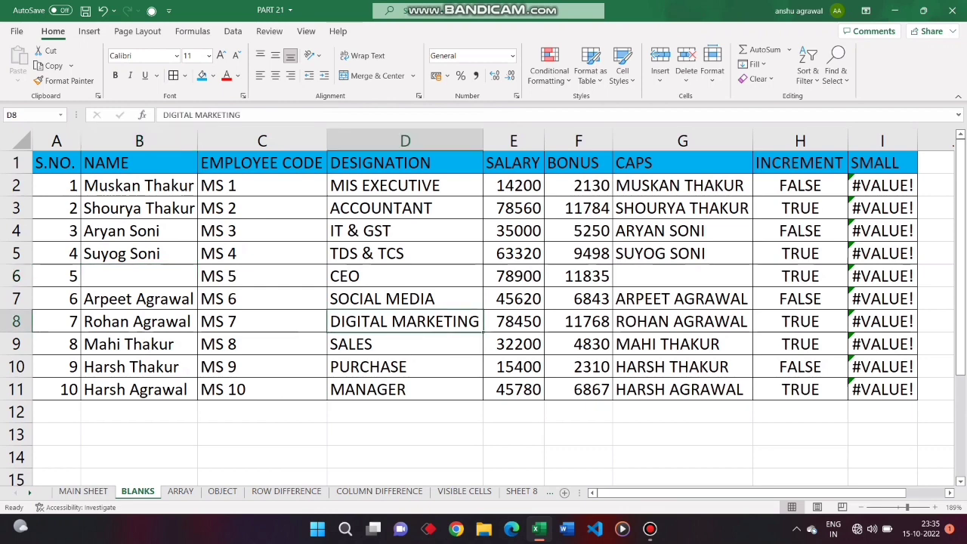
key("Delete")
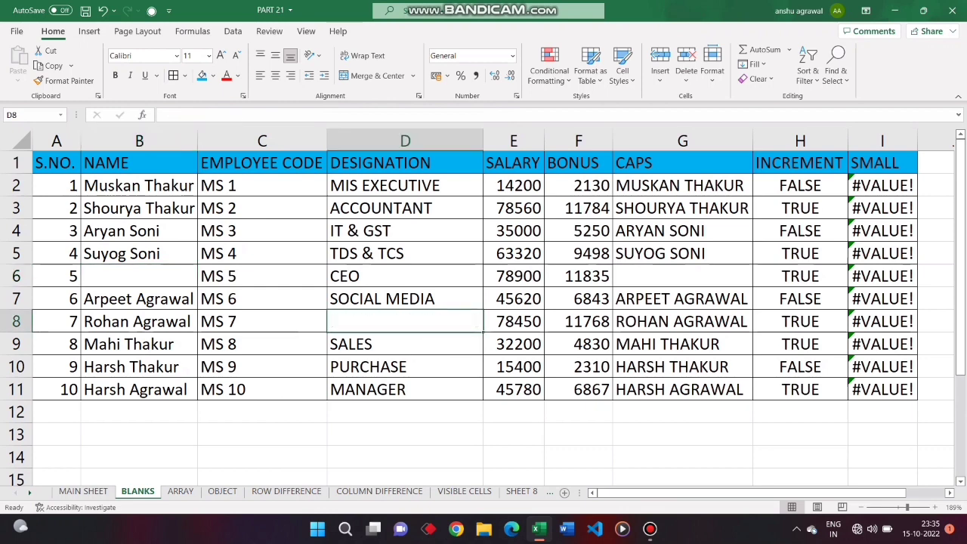
Select the blank cells in the table with Go To Special's Blanks option and cycle through the selected cells
key("ctrl+g")
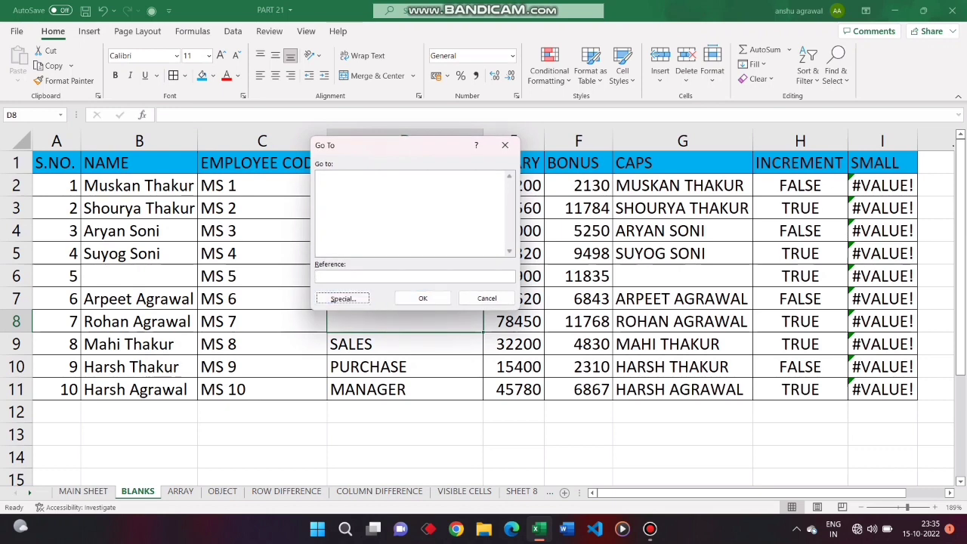
left_click(343, 298)
left_click(335, 245)
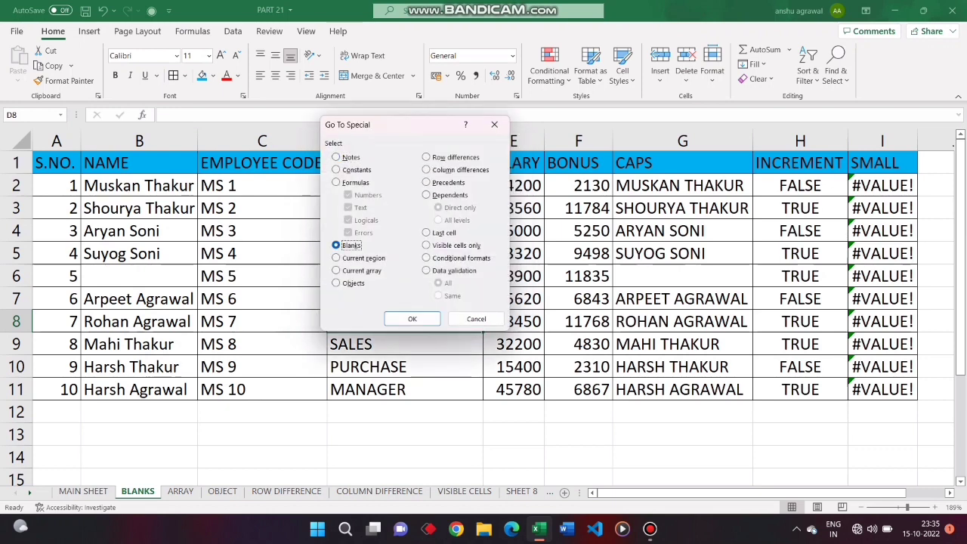
left_click(412, 318)
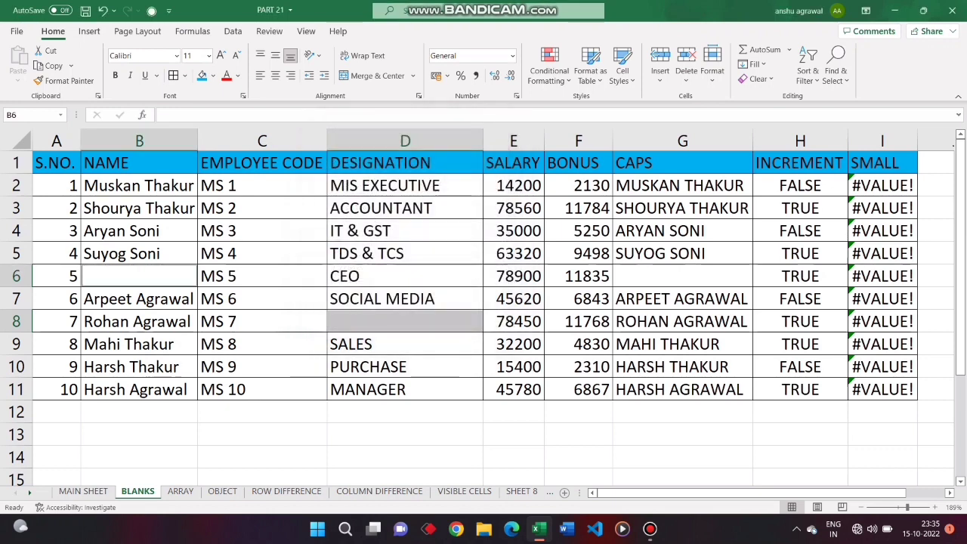
key("Return")
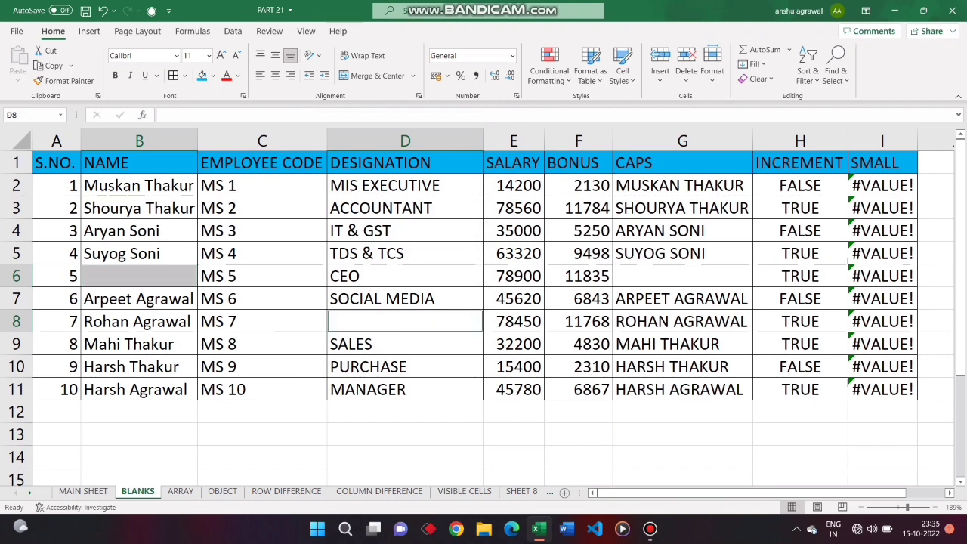
key("Return")
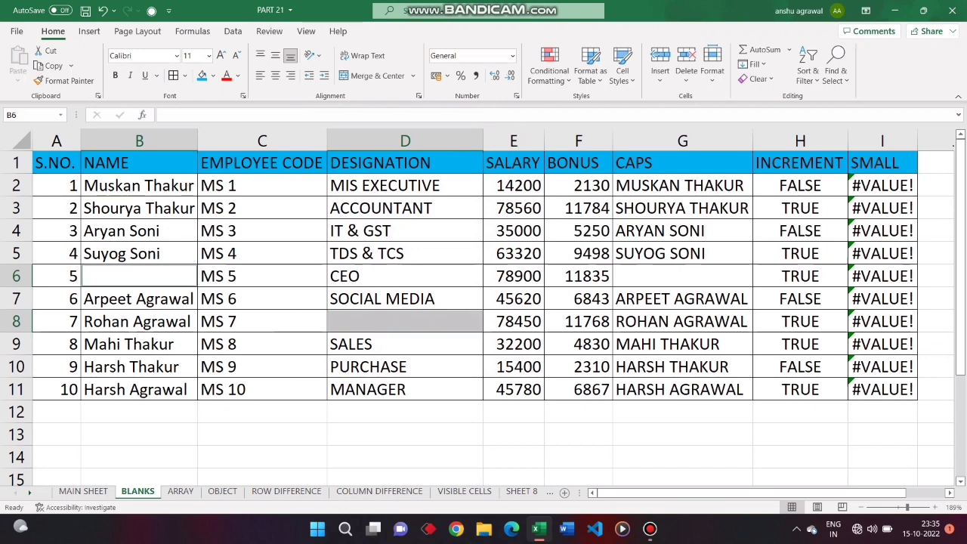
key("Return")
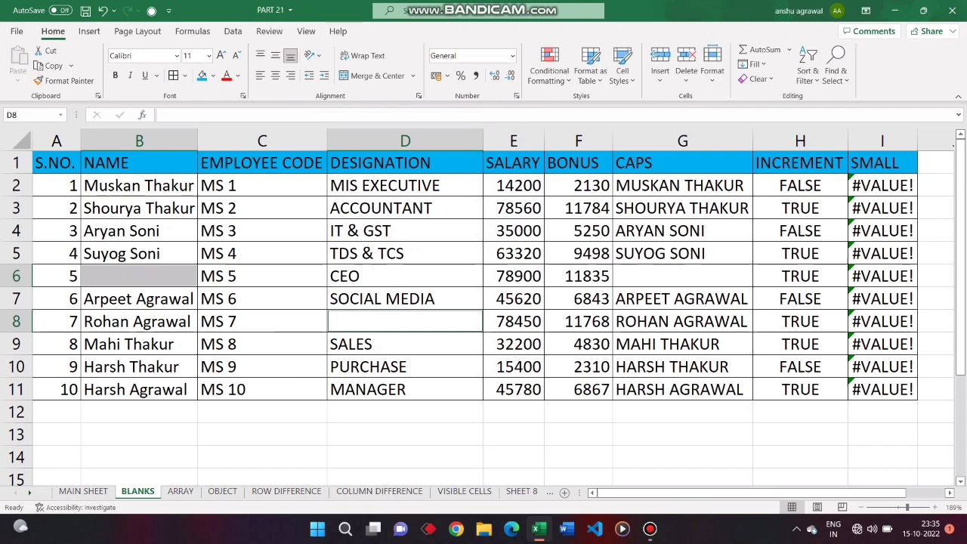
key("Return")
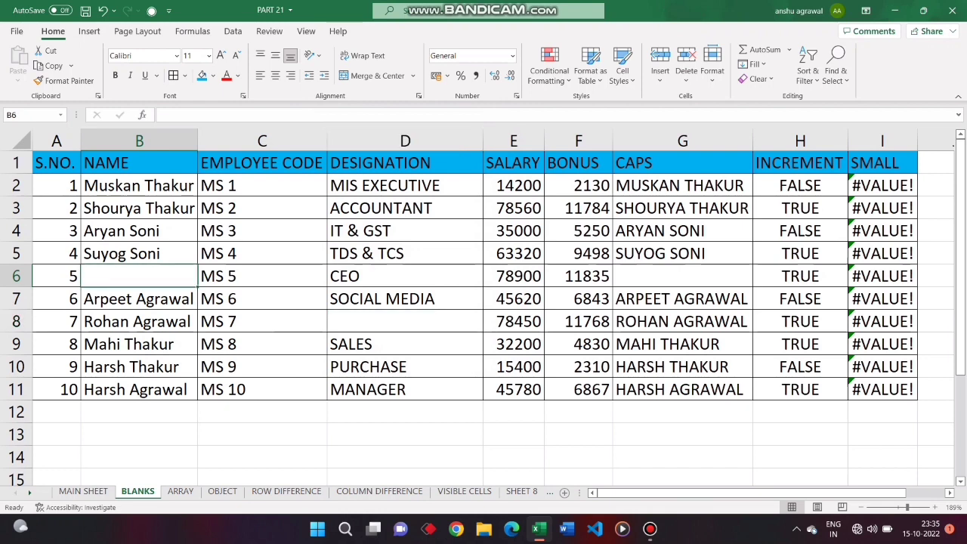
Undo the clearing of B6 and D8, and insert an entire blank row at row 6
key("ctrl+z")
key("ctrl+z")
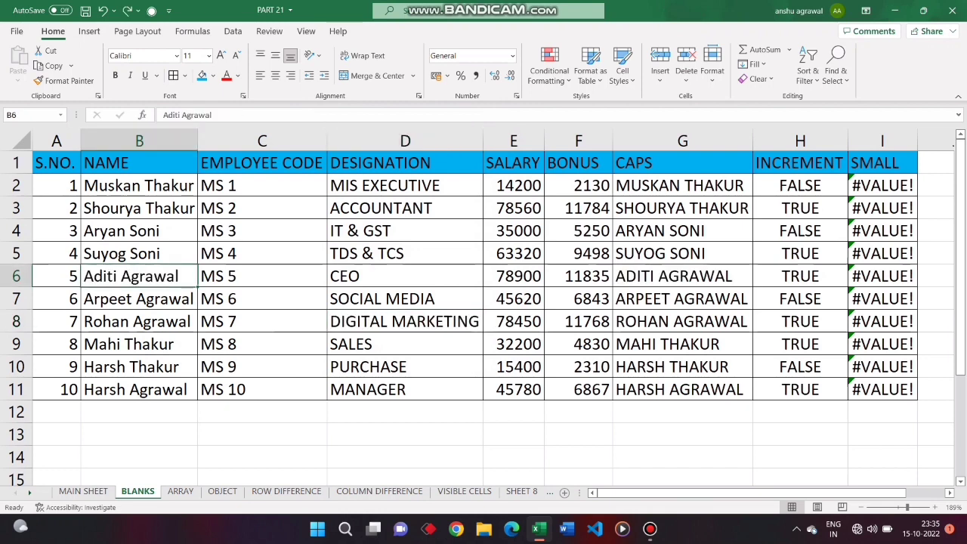
right_click(156, 275)
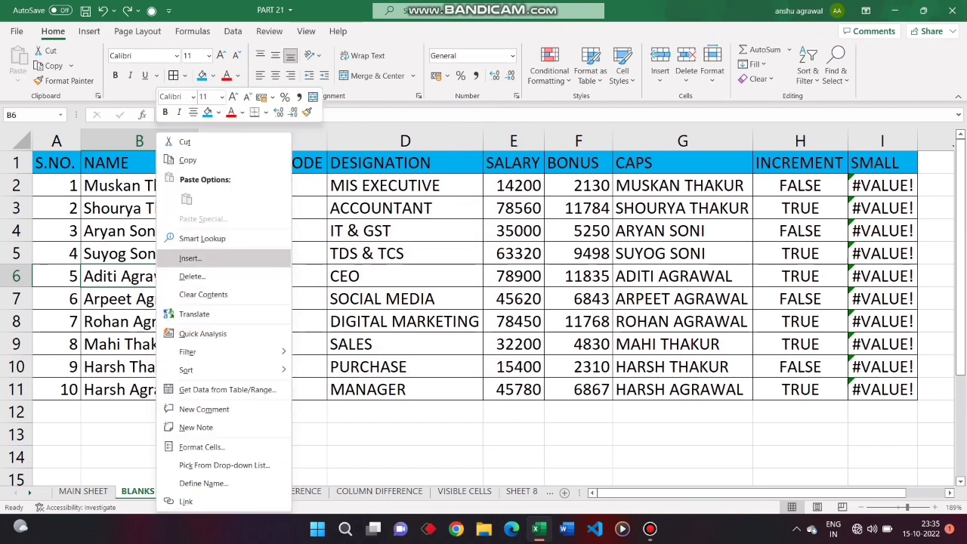
left_click(190, 258)
left_click(182, 283)
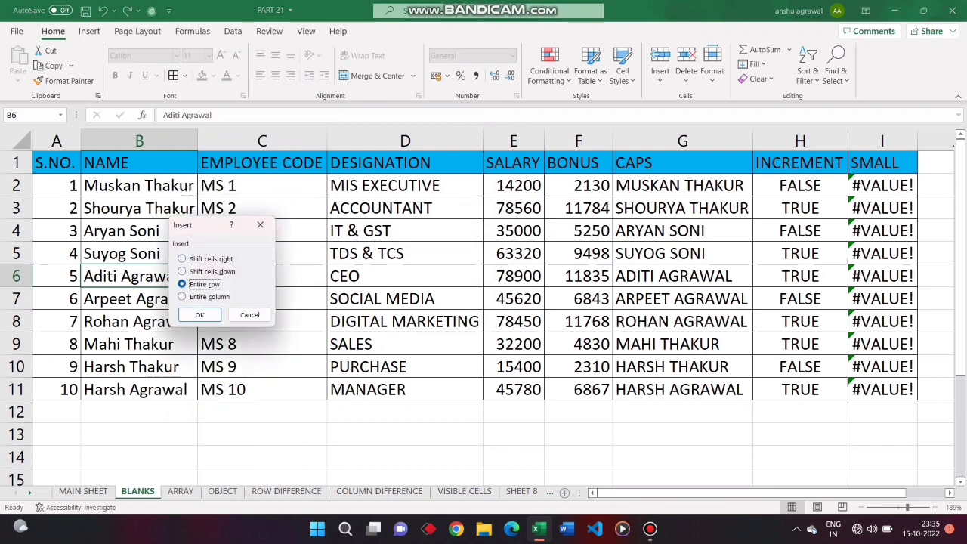
left_click(199, 315)
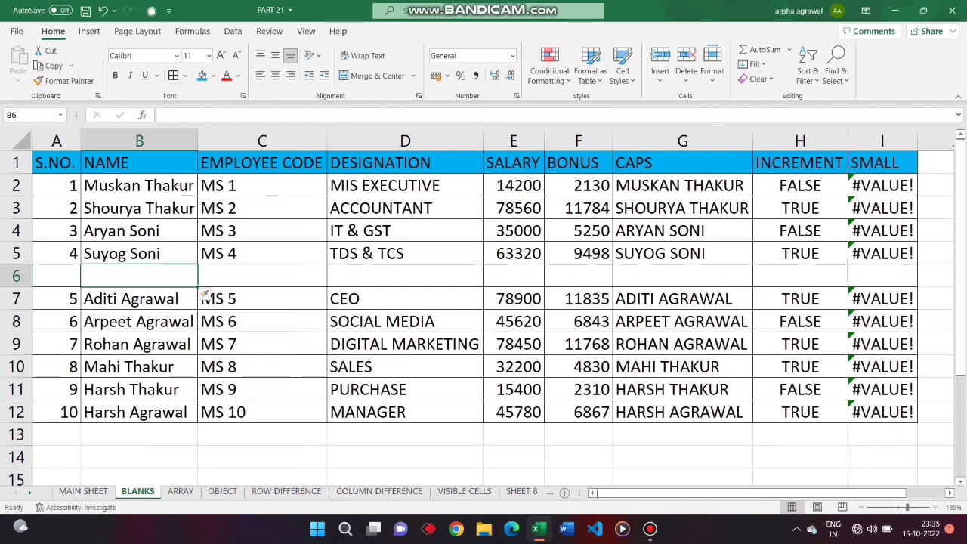
Insert an entire blank row at row 11, above the employee with code MS 9
key("Down")
key("Down")
key("Down")
key("Down")
key("Down")
right_click(144, 391)
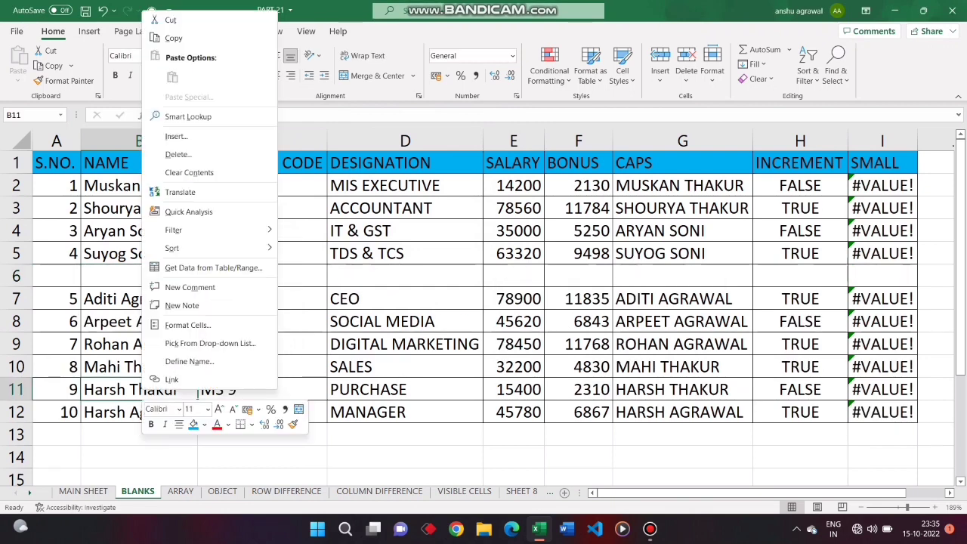
left_click(176, 136)
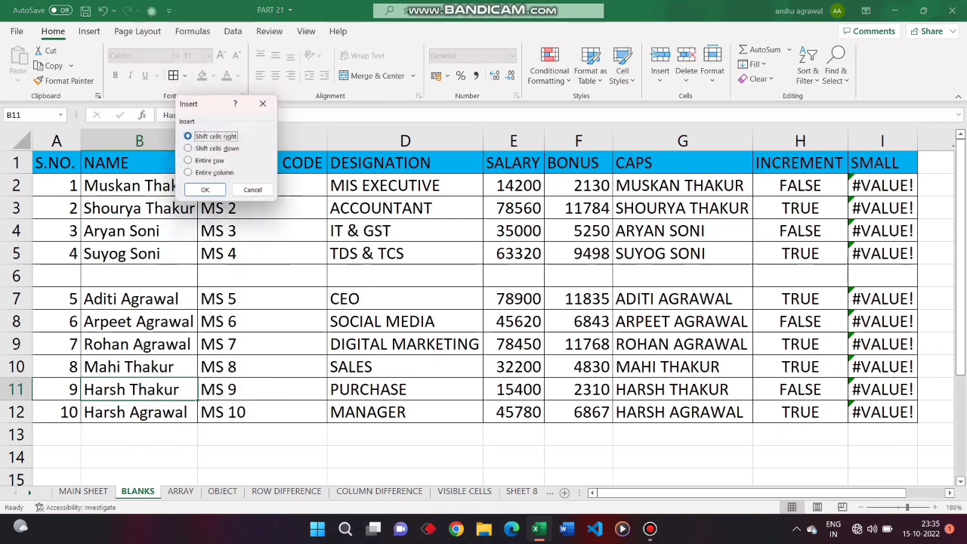
left_click(188, 162)
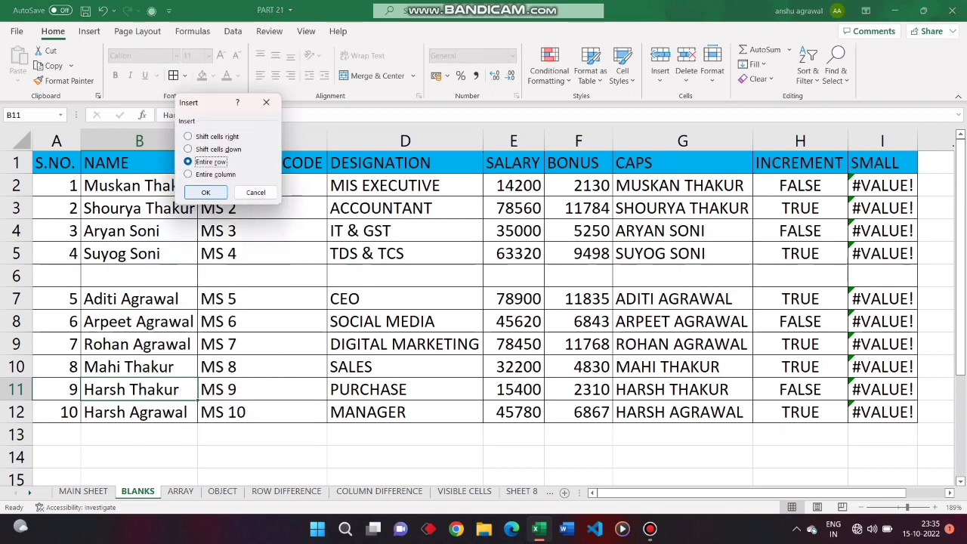
left_click(205, 192)
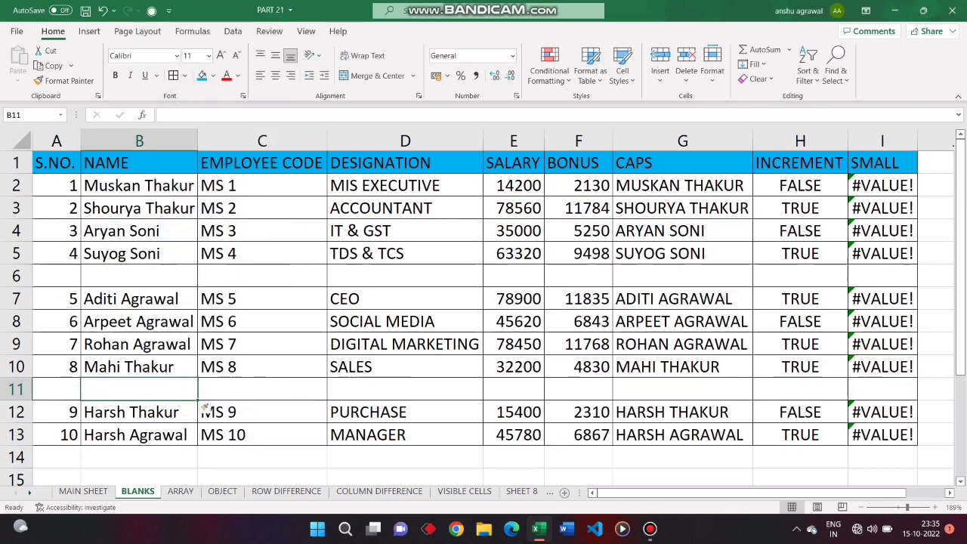
Select all blank cells in the table with Go To Special and delete their entire rows
key("F5")
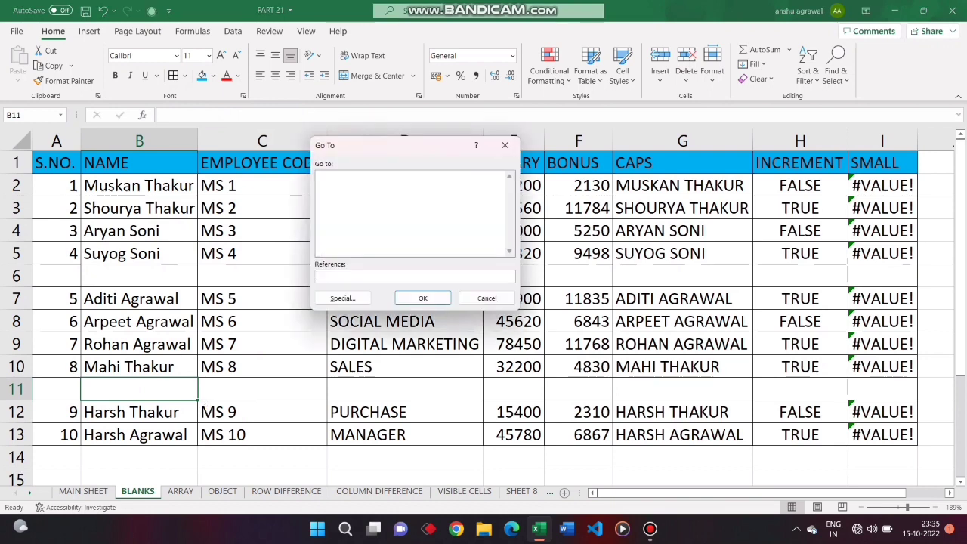
key("alt+s")
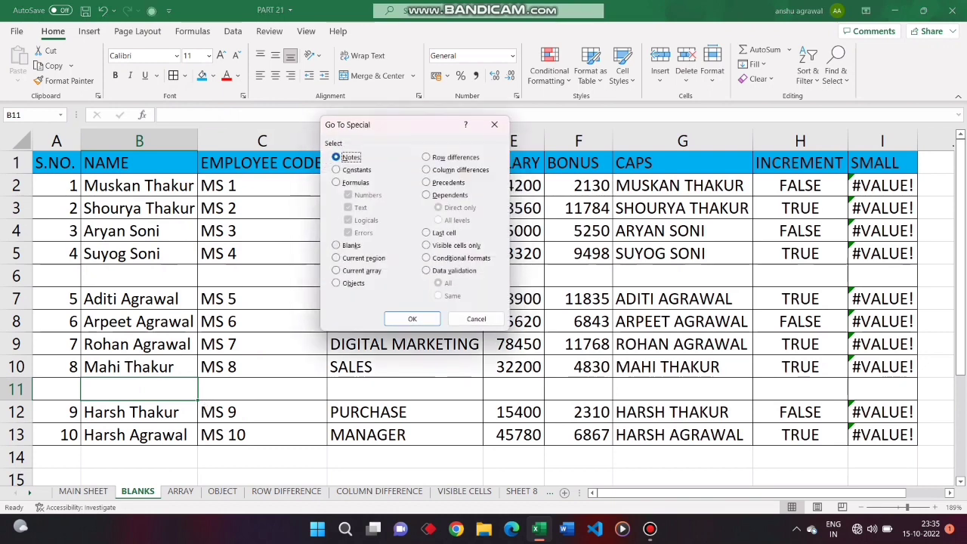
key("alt+k")
key("Return")
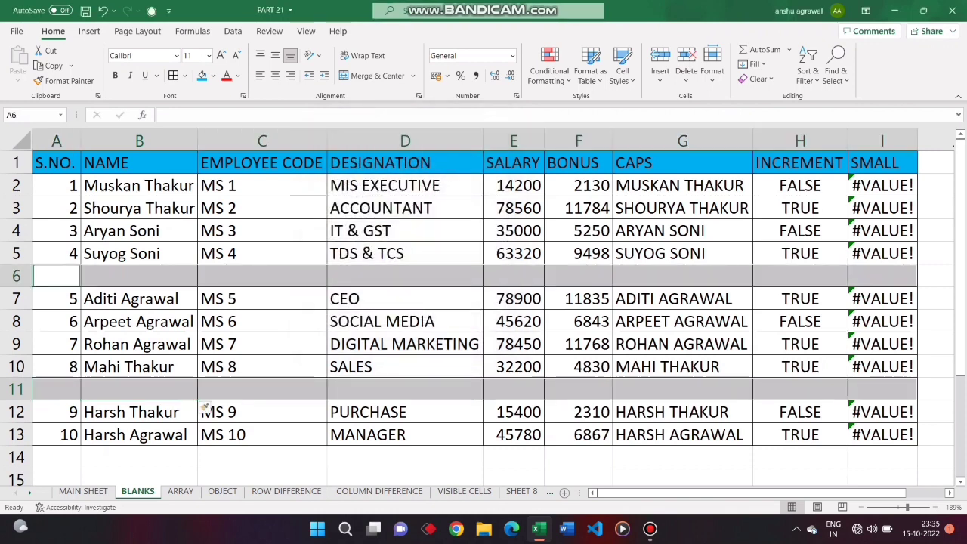
key("ctrl+minus")
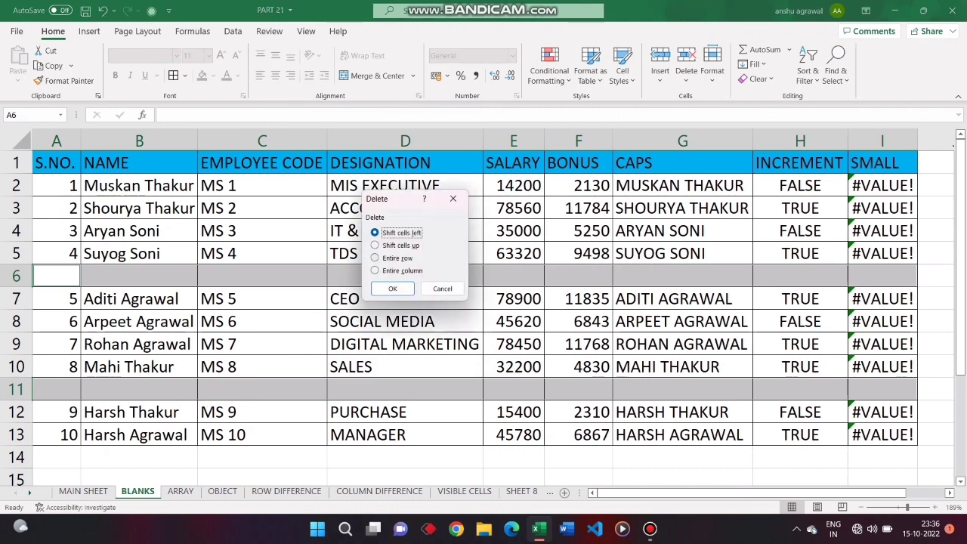
key("alt+r")
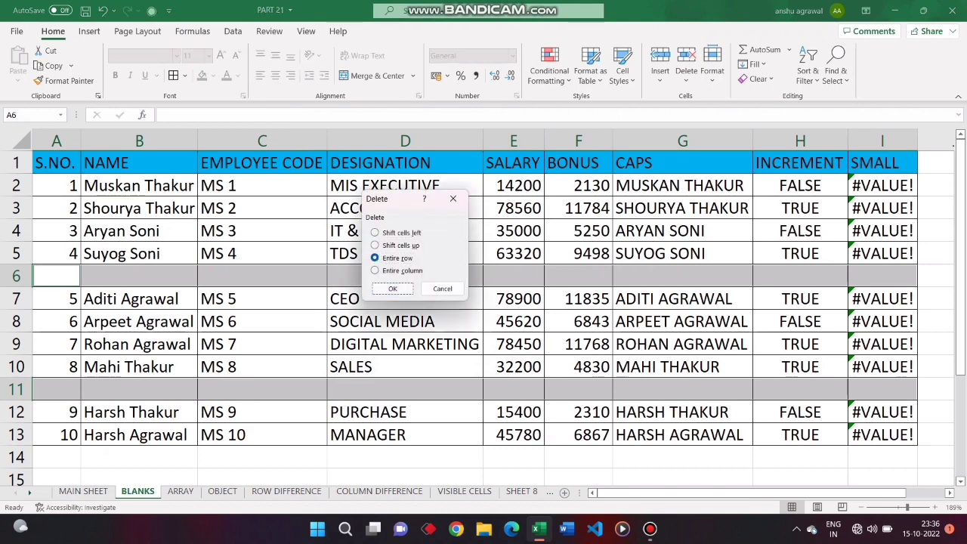
key("Return")
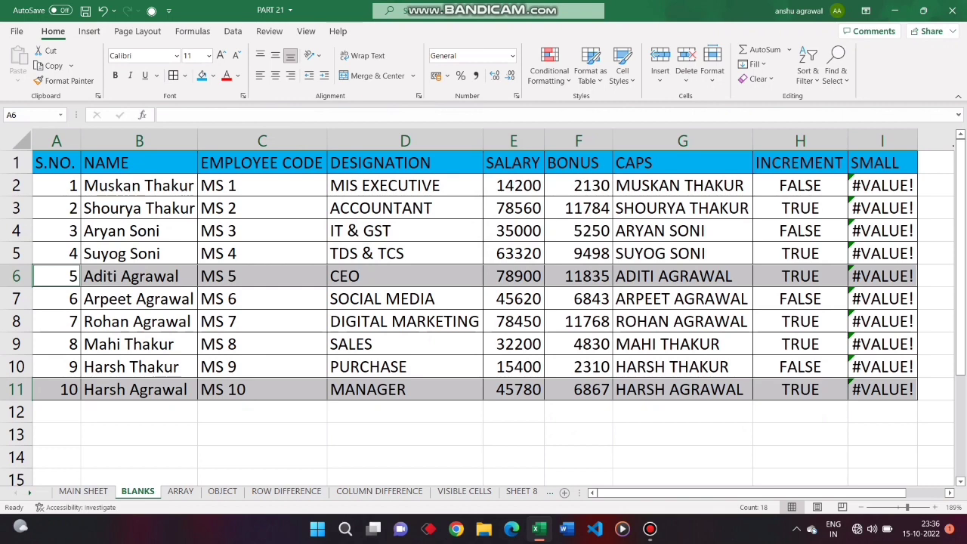
left_click(404, 322)
key("F5")
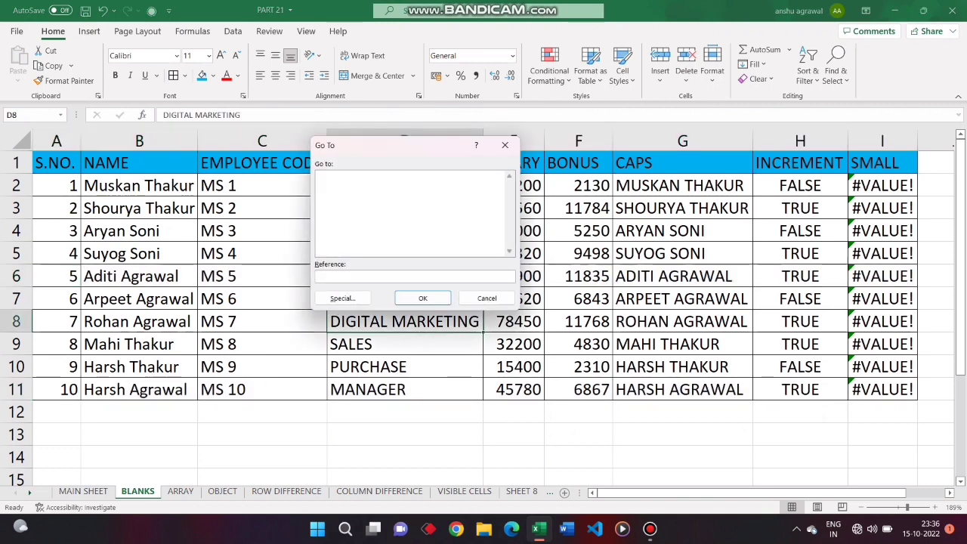
left_click(355, 298)
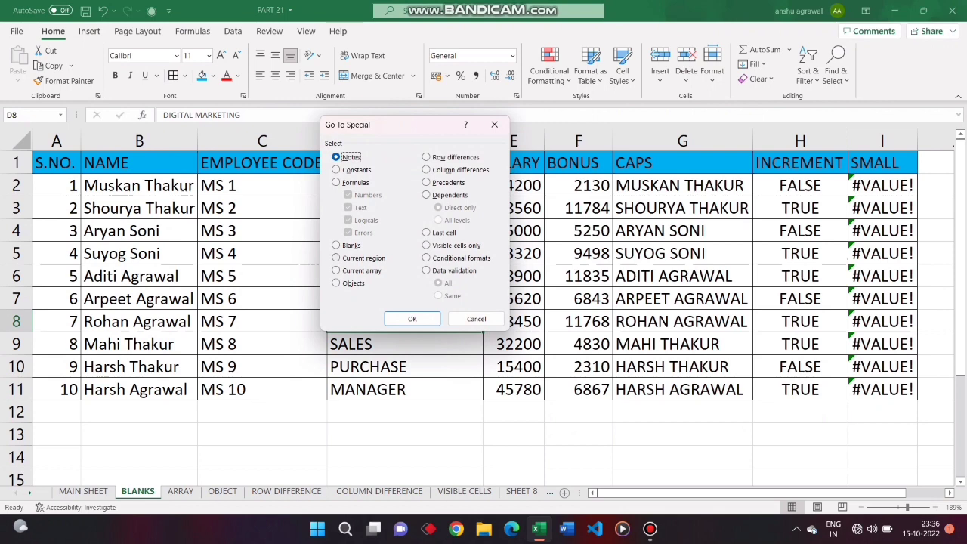
left_click(361, 257)
left_click(476, 319)
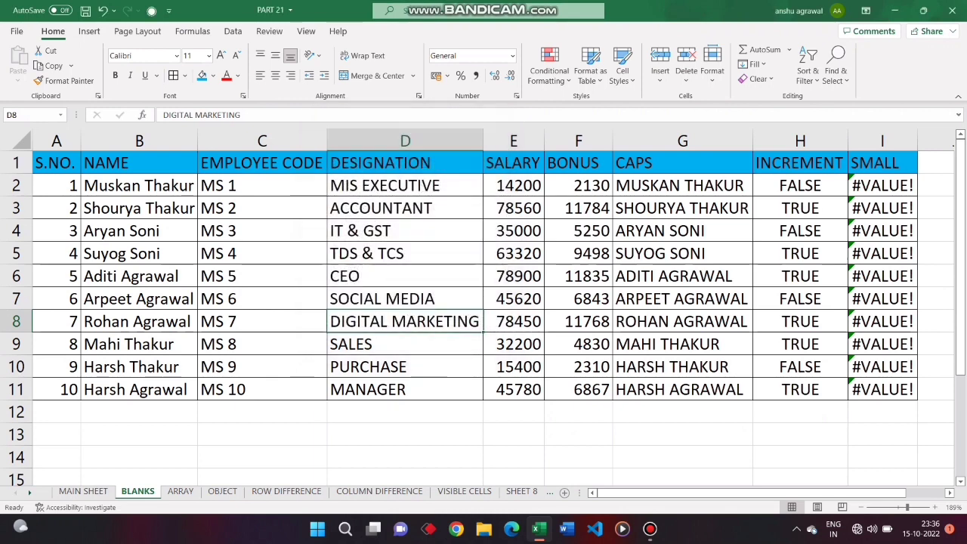
Enter SHAKAKBE and WHFJKMDSC in C13:D13 and WGFBCKHSB and JHKCBHKWE in C14:D14, below the employee table
left_click(263, 434)
type("SHAKAKBE")
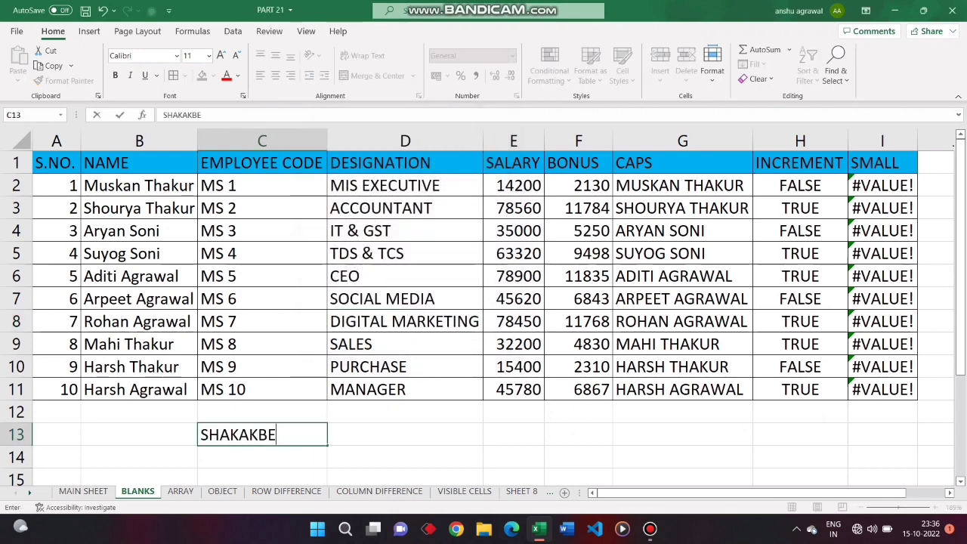
key("Tab")
type("WHFJKMDSC")
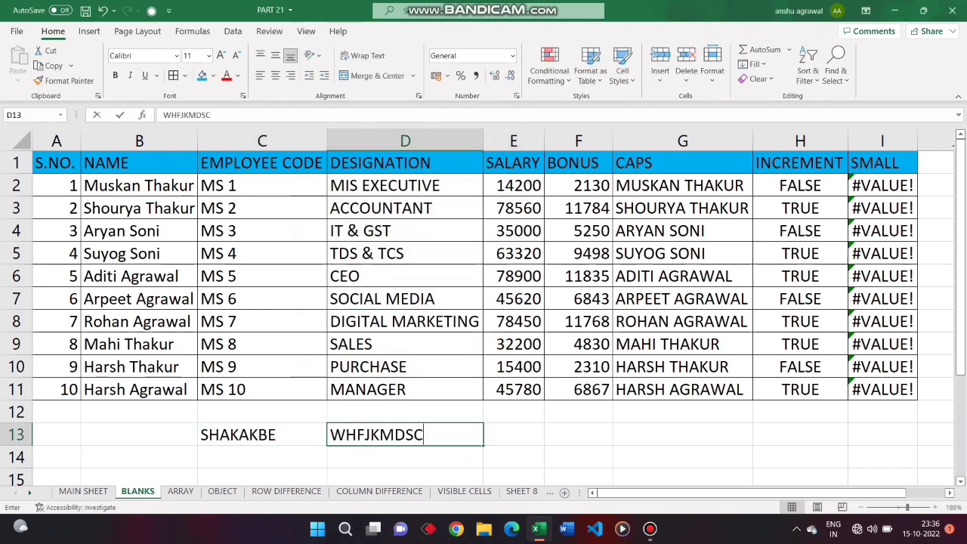
key("Return")
type("JHKCBHKWE")
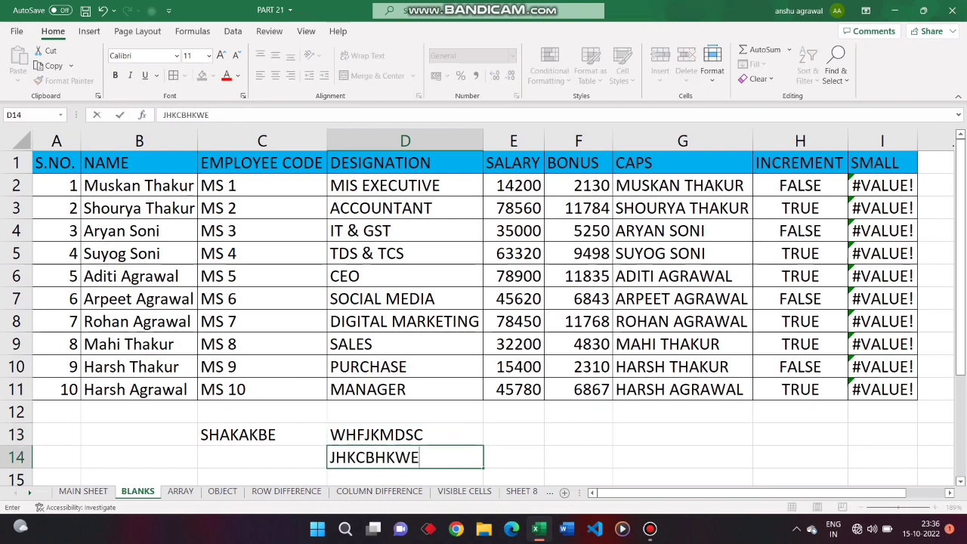
key("Left")
type("WGFBCKHSB")
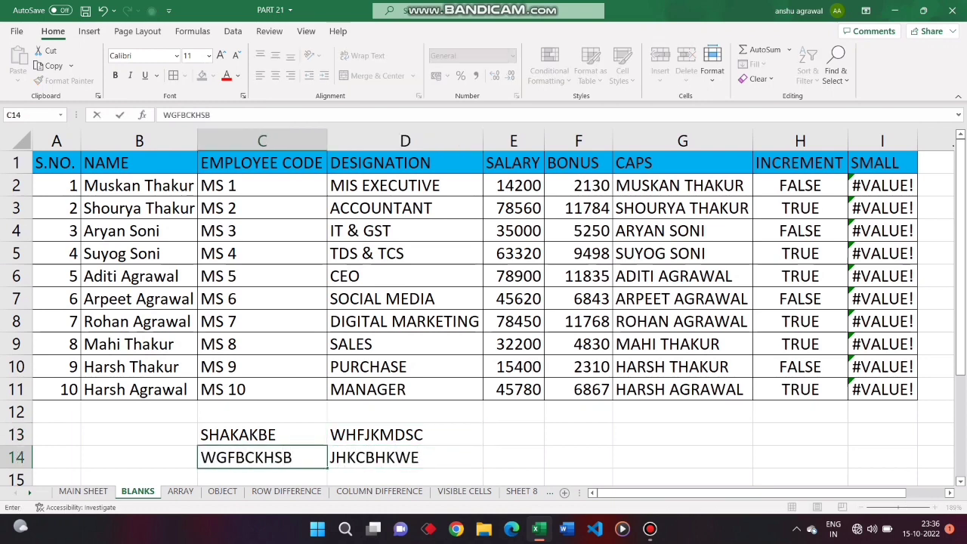
key("shift+Home")
left_click_drag(262, 434, 406, 457)
Select the entire employee table around cell C9, then return to the single cell
left_click(262, 344)
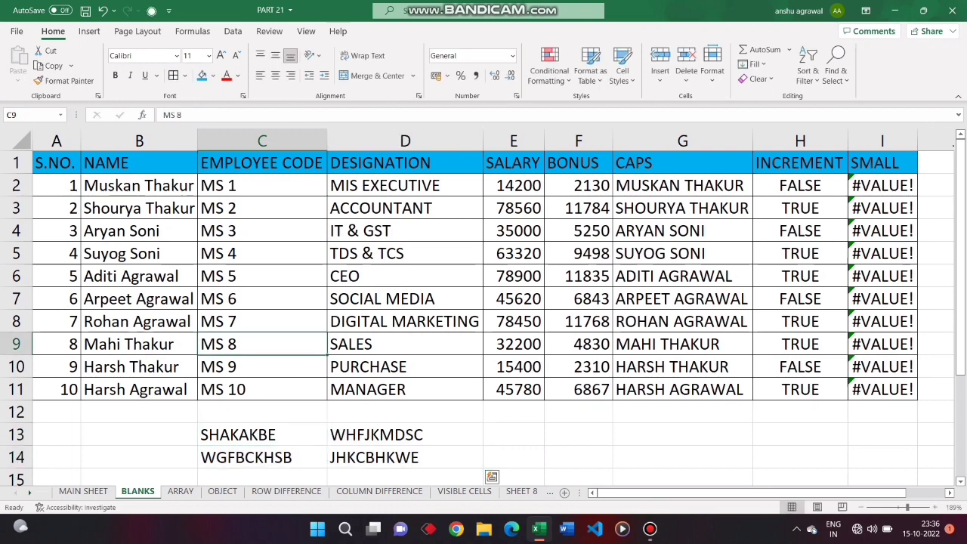
key("ctrl+a")
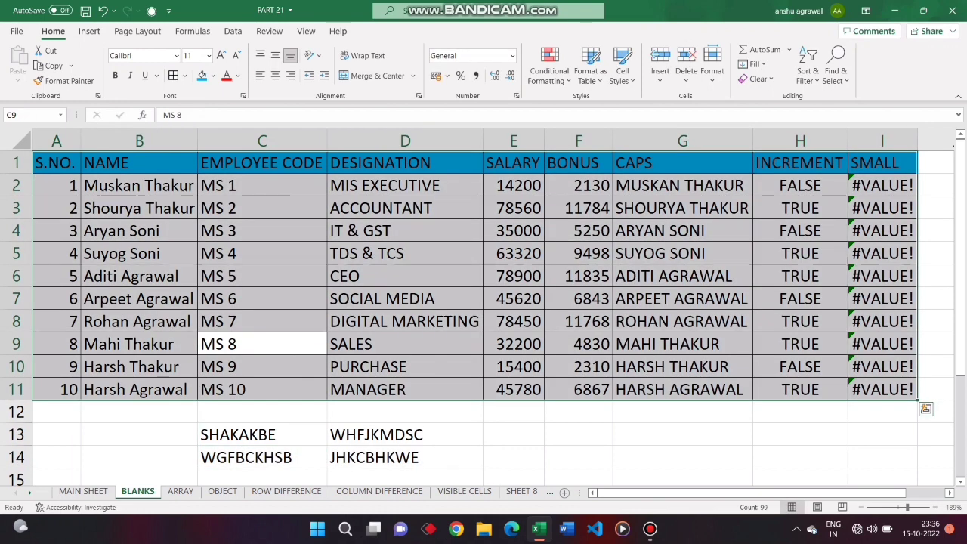
left_click(262, 343)
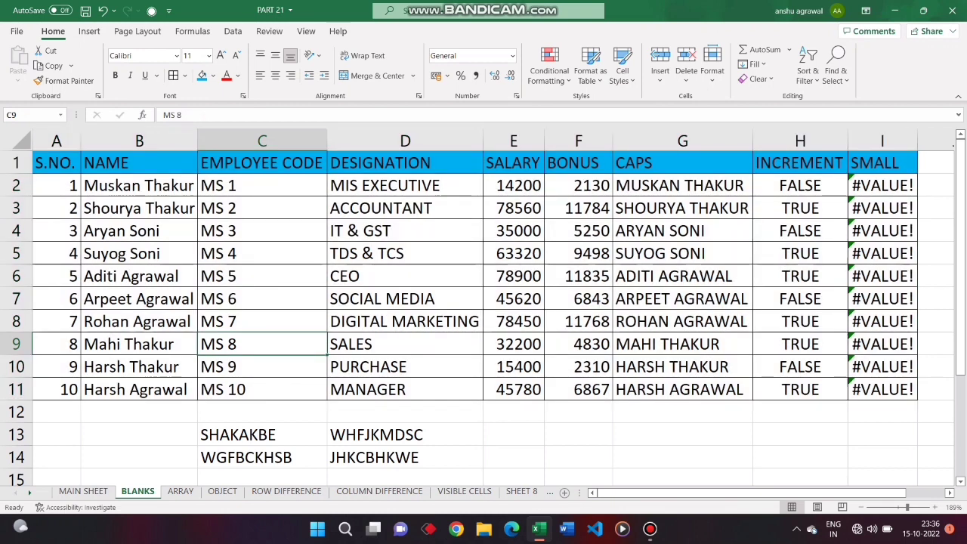
Select the employee table surrounding C9 with Go To Special's Current region option, and return to a single cell in the text below
key("ctrl+g")
key("alt+s")
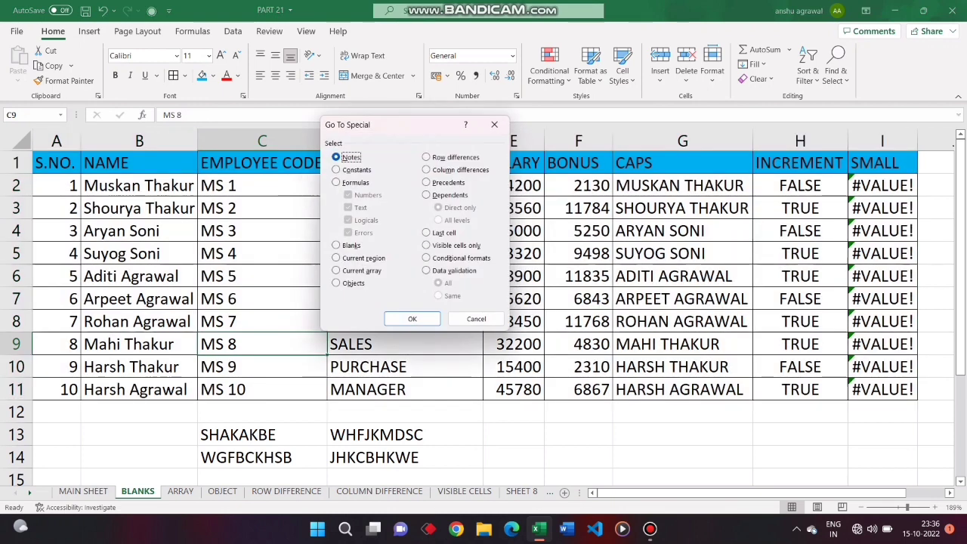
key("alt+r")
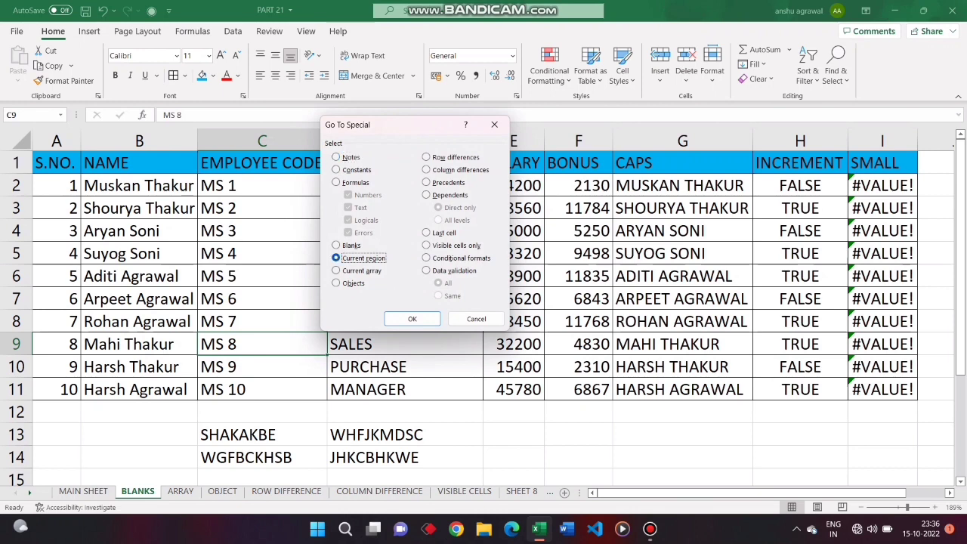
key("Return")
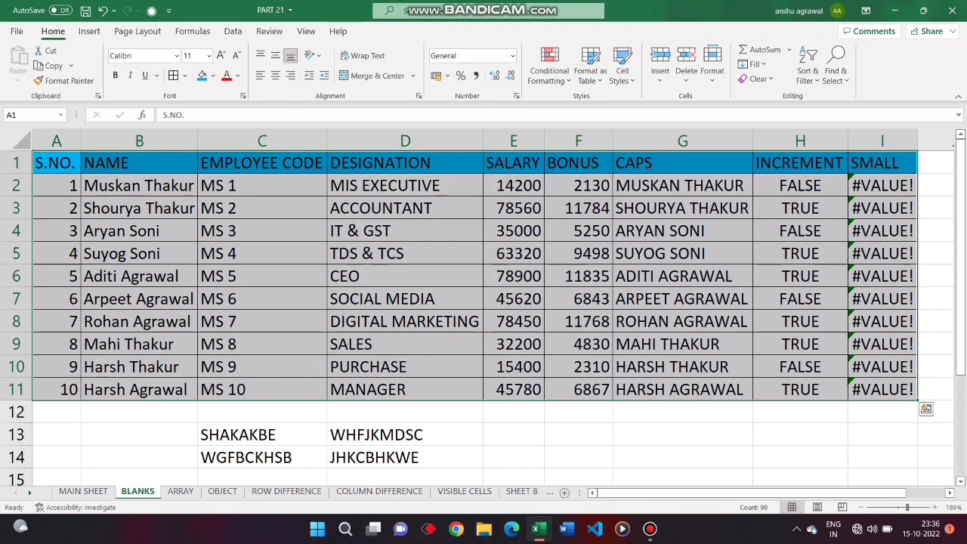
left_click(405, 435)
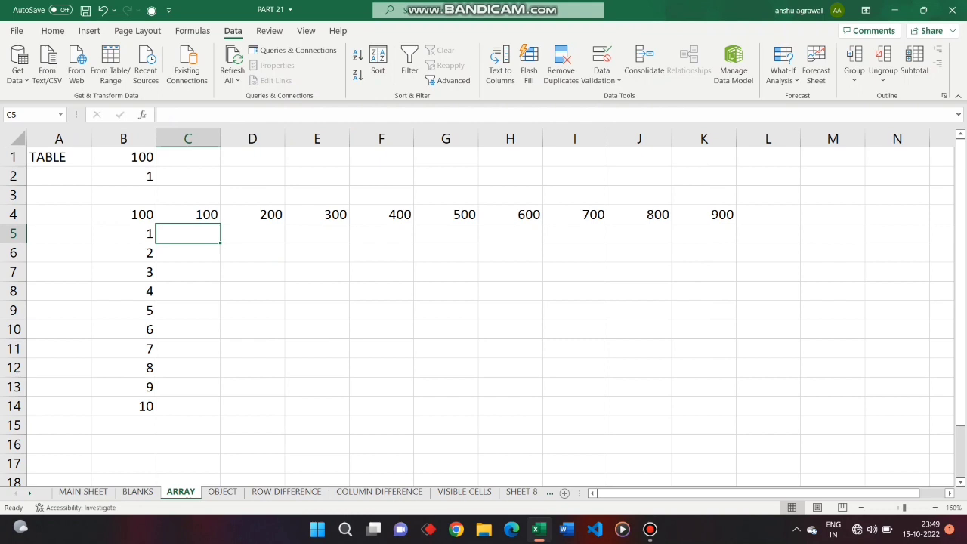
Create a What-If data table in B4:K14 on the ARRAY sheet, with B1 as row input cell and B2 as column input cell
left_click(123, 215)
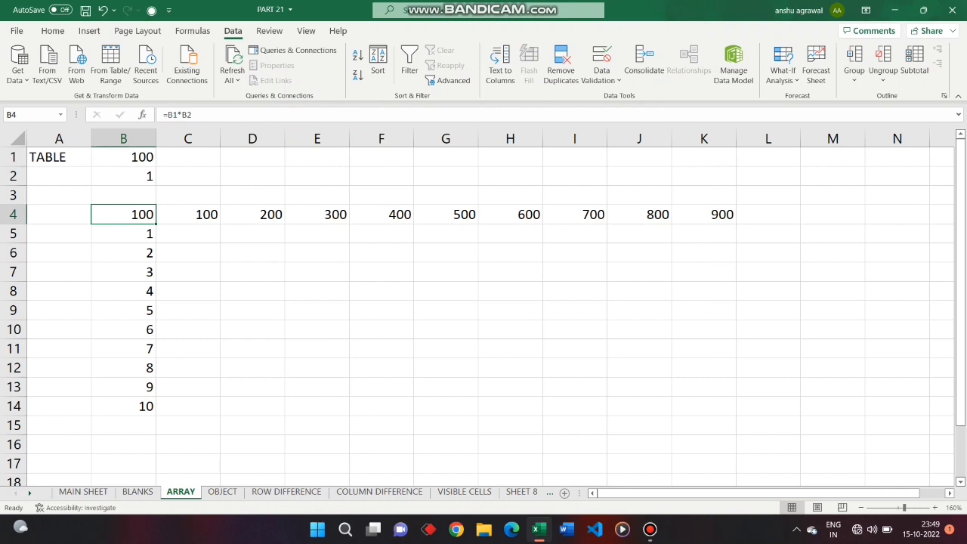
left_click(188, 233)
left_click(123, 215)
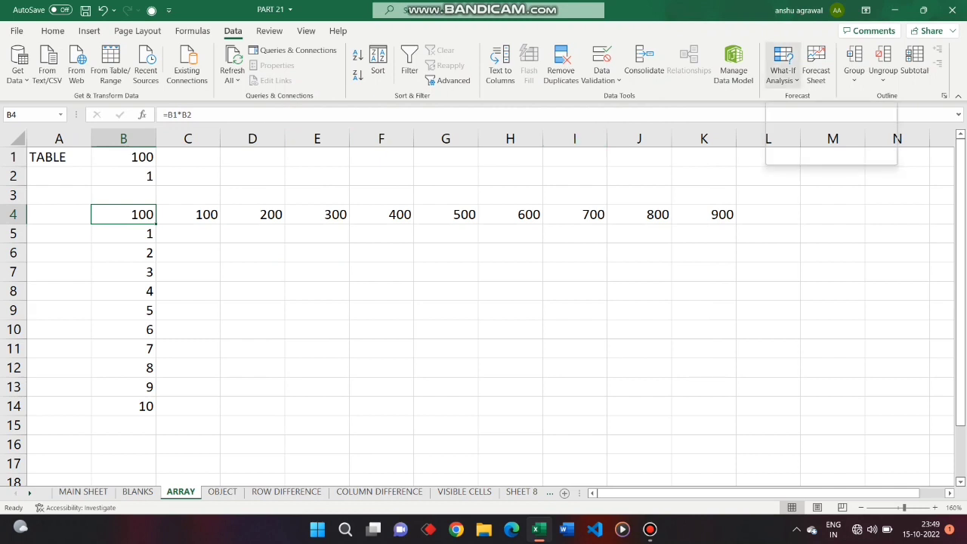
key("ctrl+a")
left_click(782, 71)
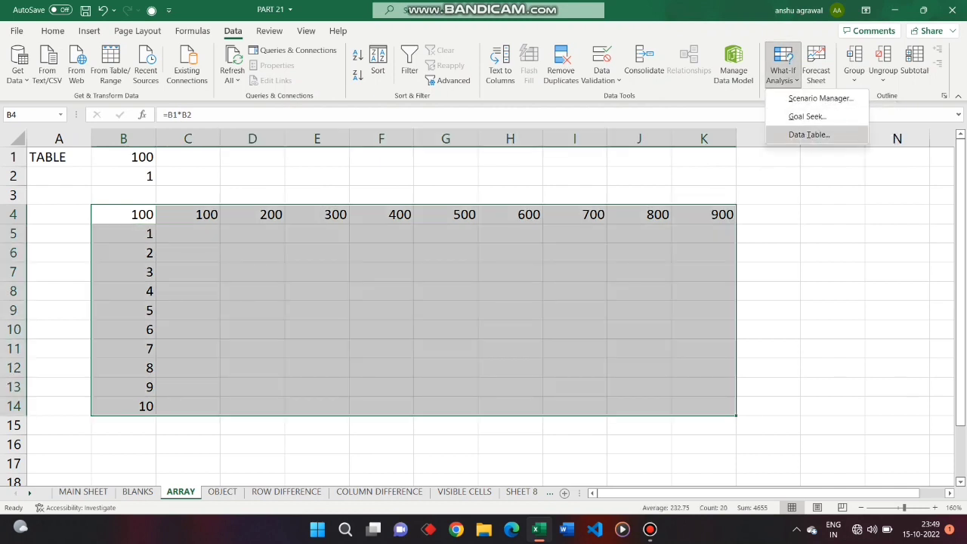
left_click(809, 134)
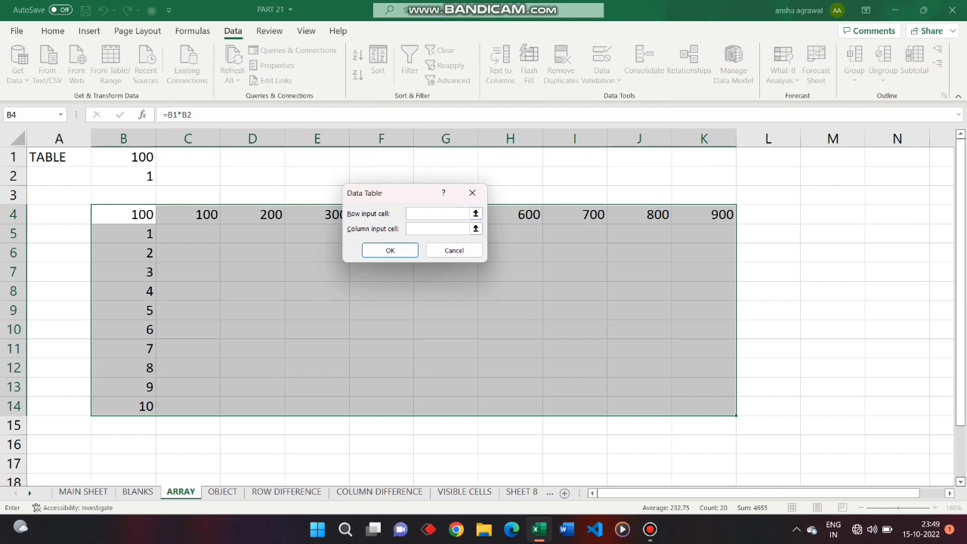
left_click(123, 157)
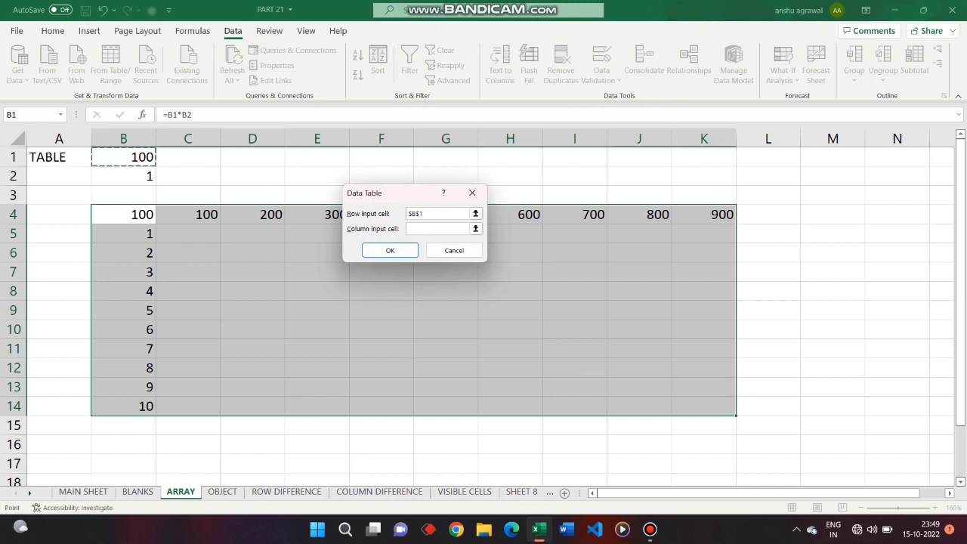
left_click(438, 229)
left_click(123, 176)
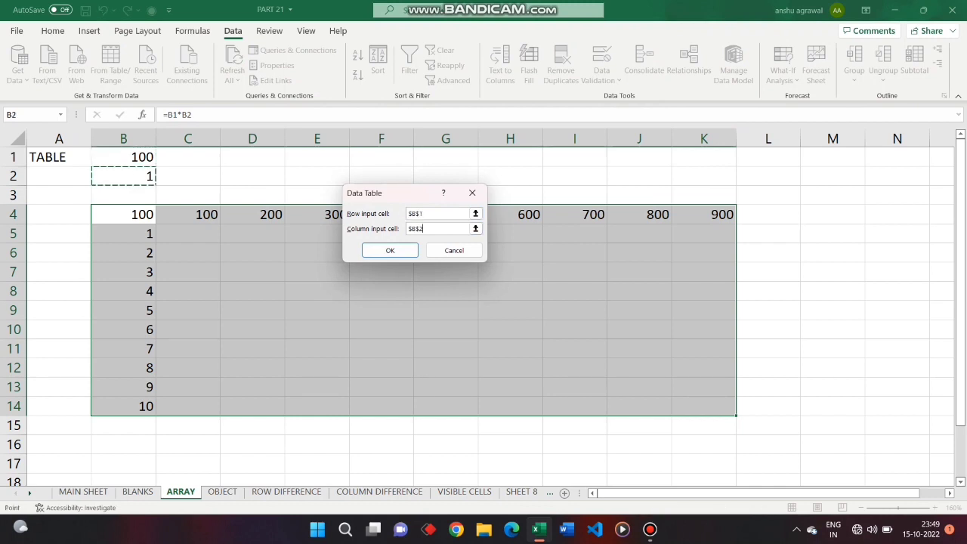
left_click(390, 250)
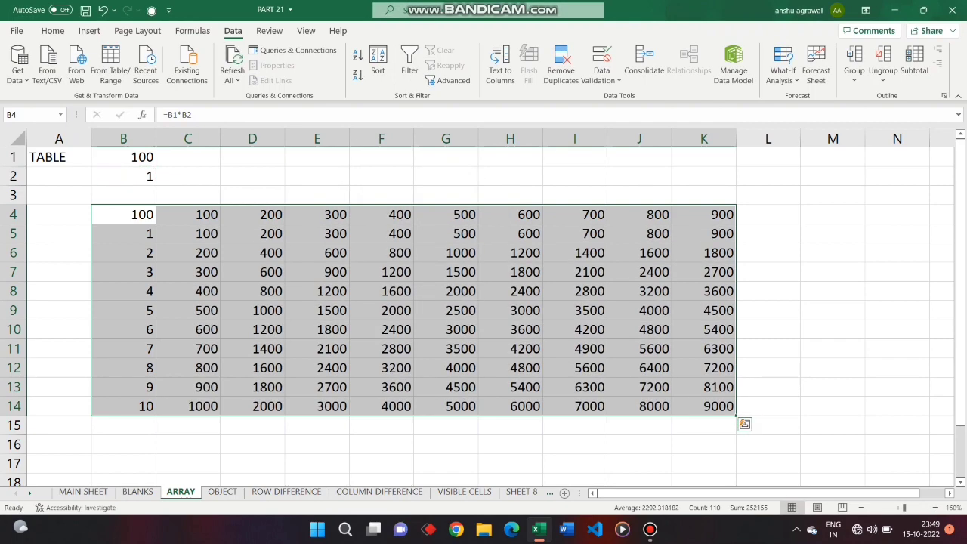
Select the data table's array from cell F6 with Go To Special's Current array option
left_click(382, 253)
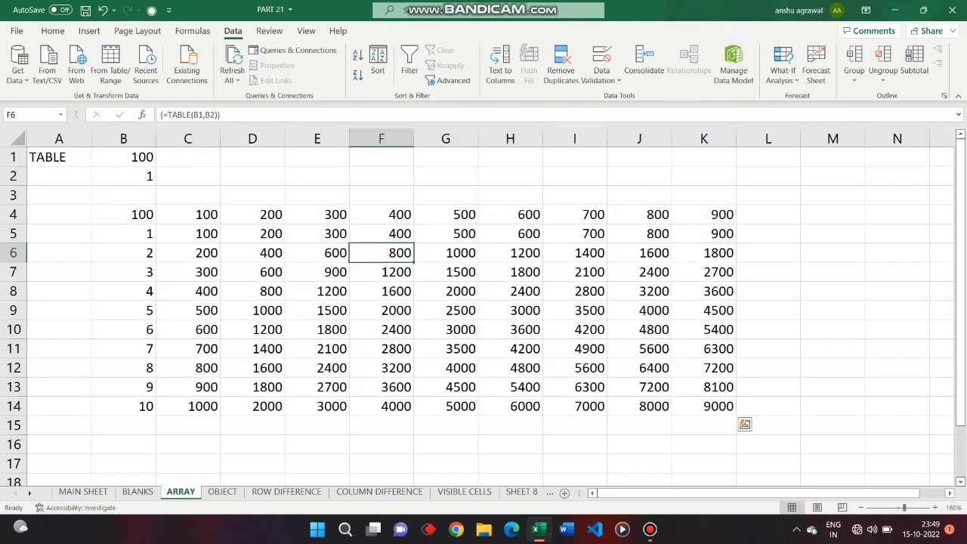
key("F5")
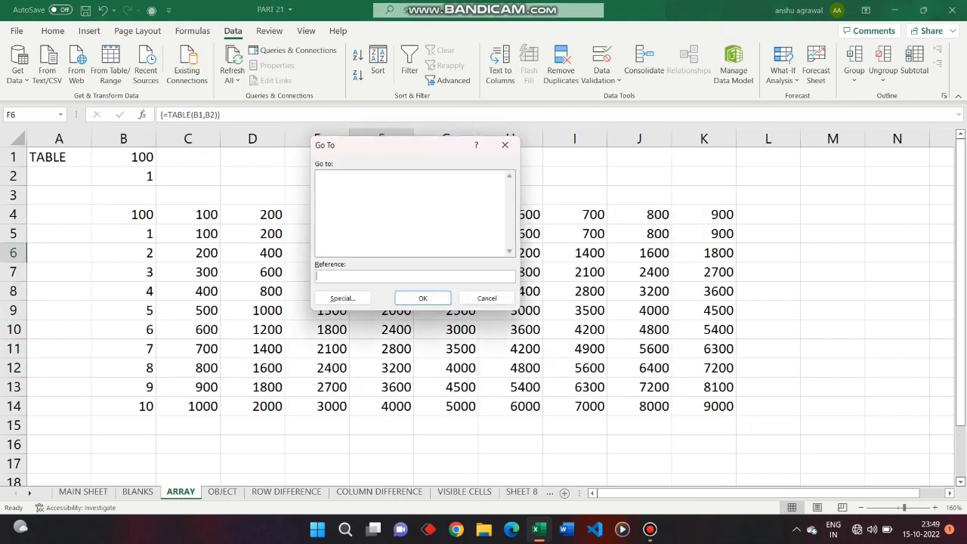
key("alt+s")
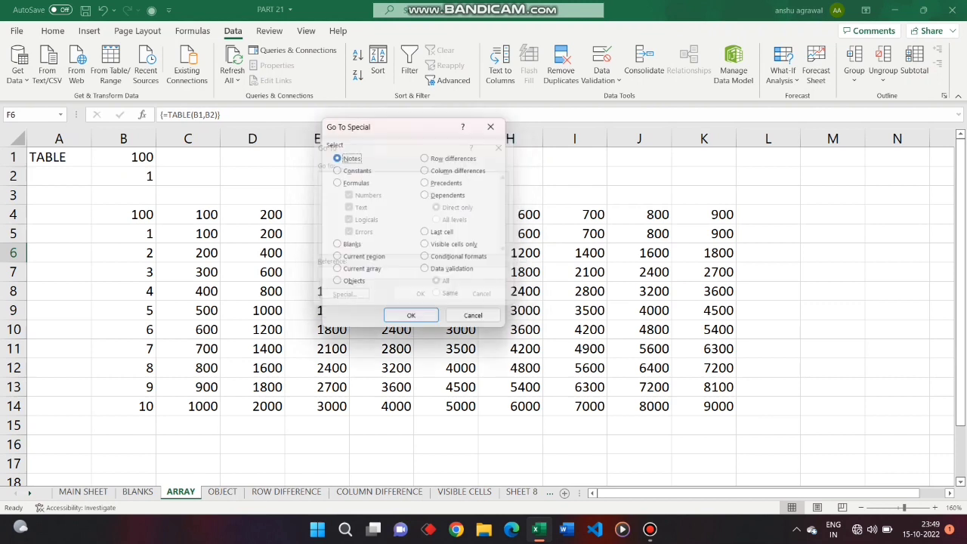
key("alt+a")
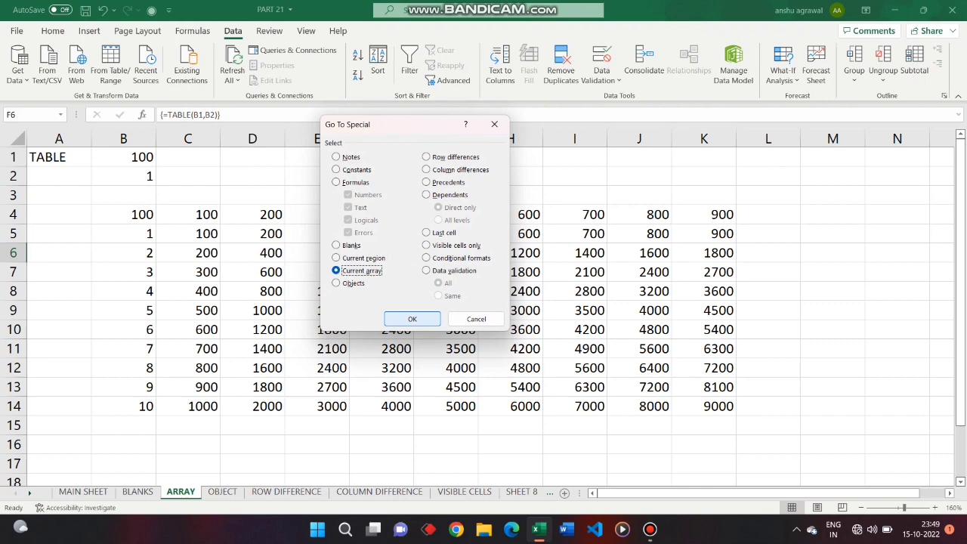
key("Return")
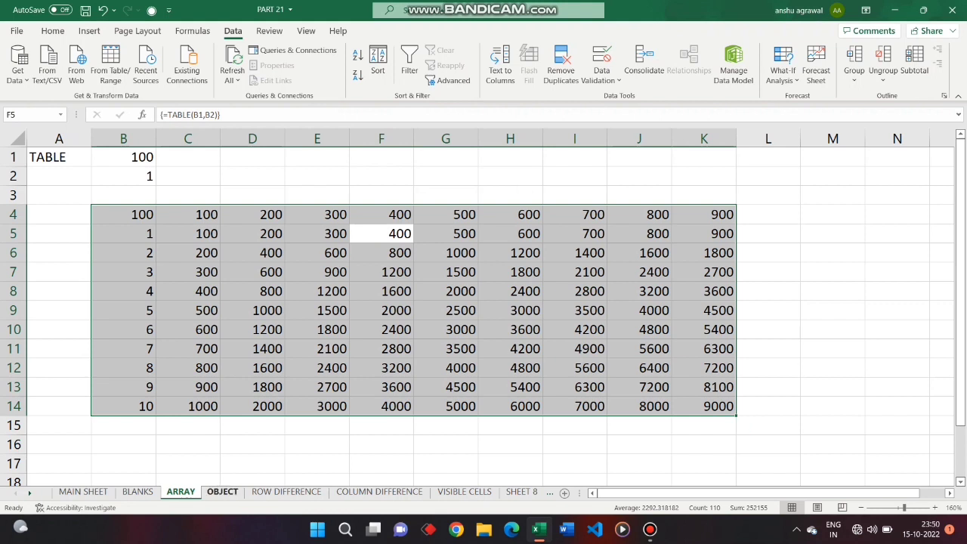
Select all objects on the OBJECT sheet with Go To Special's Objects option
left_click(222, 491)
key("Down")
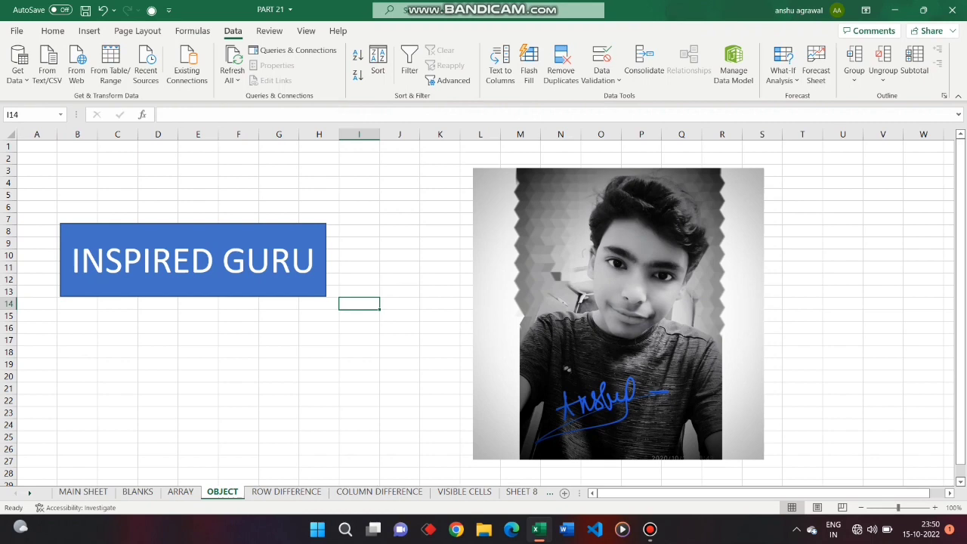
key("F5")
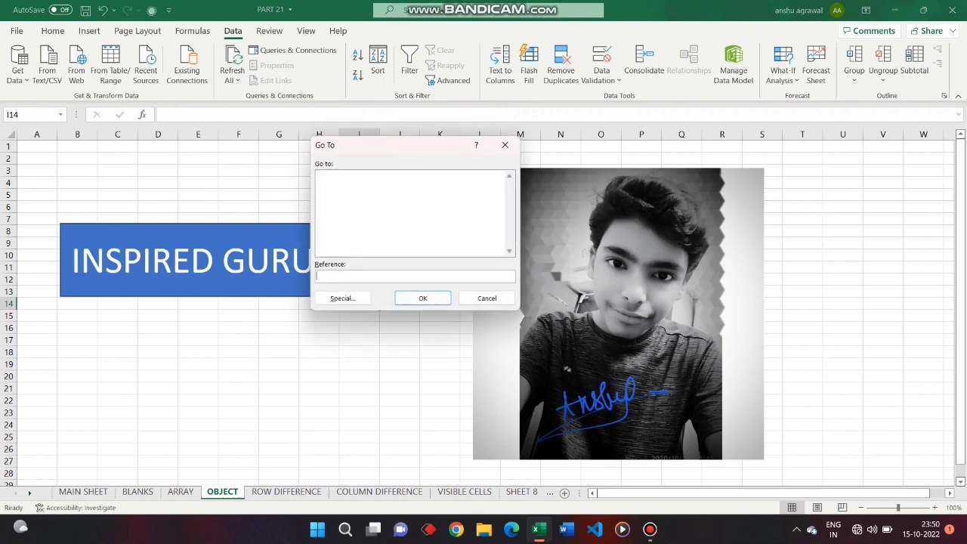
key("alt+s")
key("alt+j")
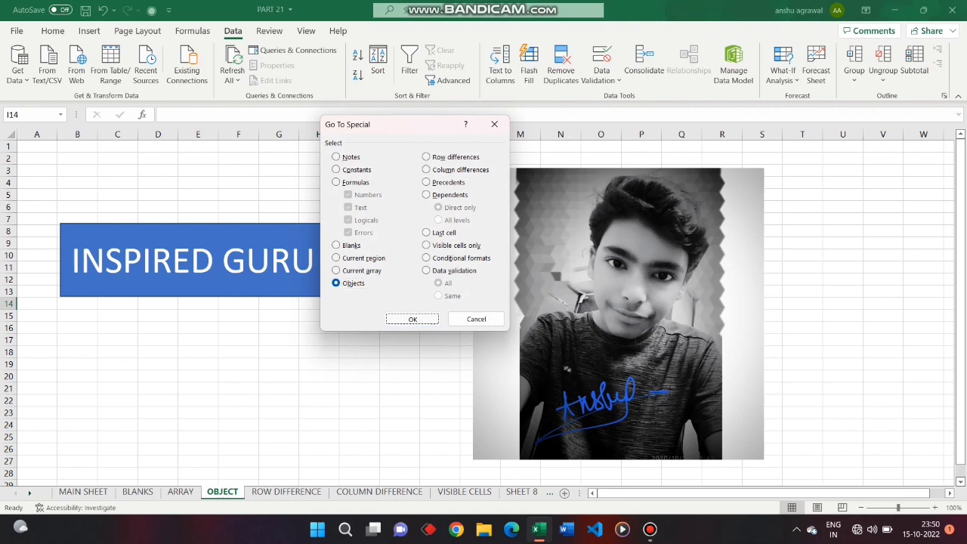
key("Return")
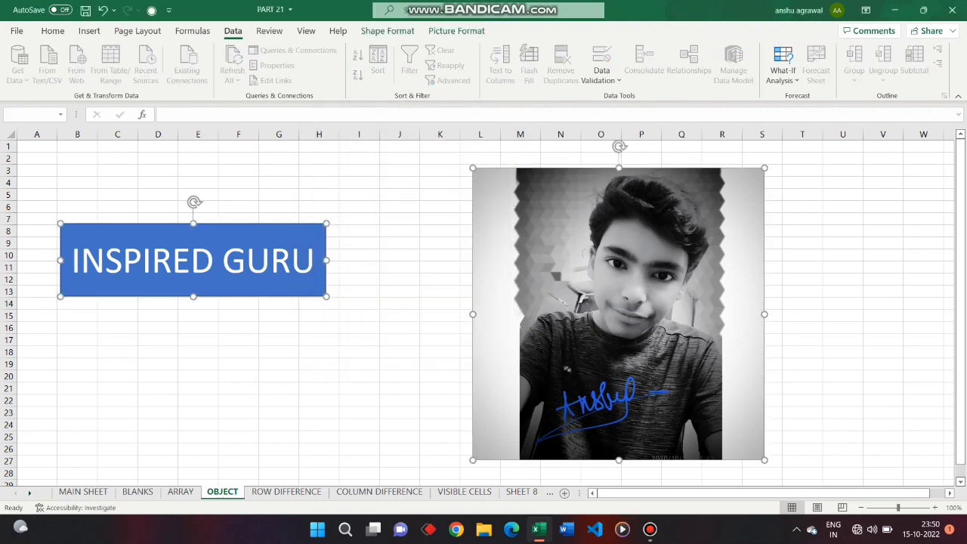
Cycle through the objects on the sheet, alternating between the INSPIRED GURU rectangle and the photo
key("Tab")
key("Tab")
key("Tab")
key("Tab")
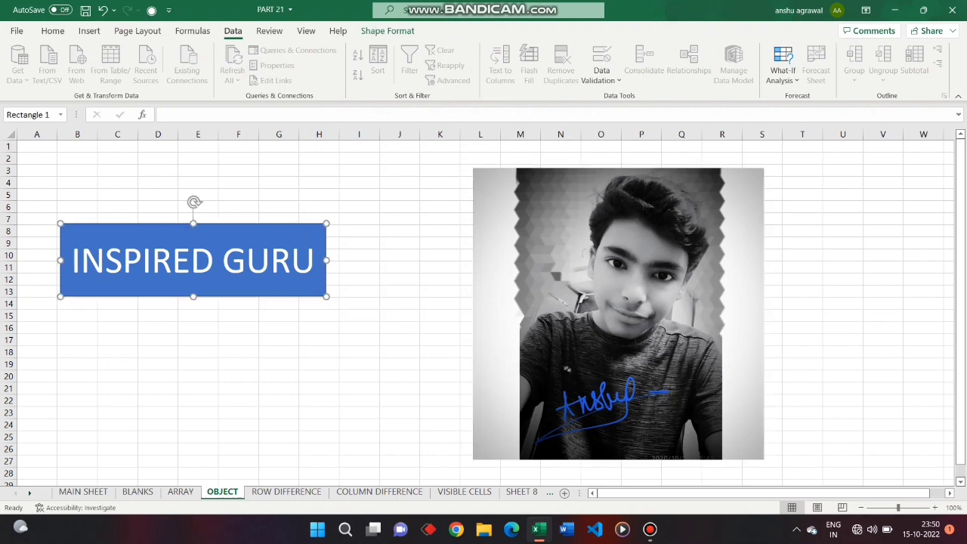
key("Tab")
key("Tab")
key("Tab")
key("Tab")
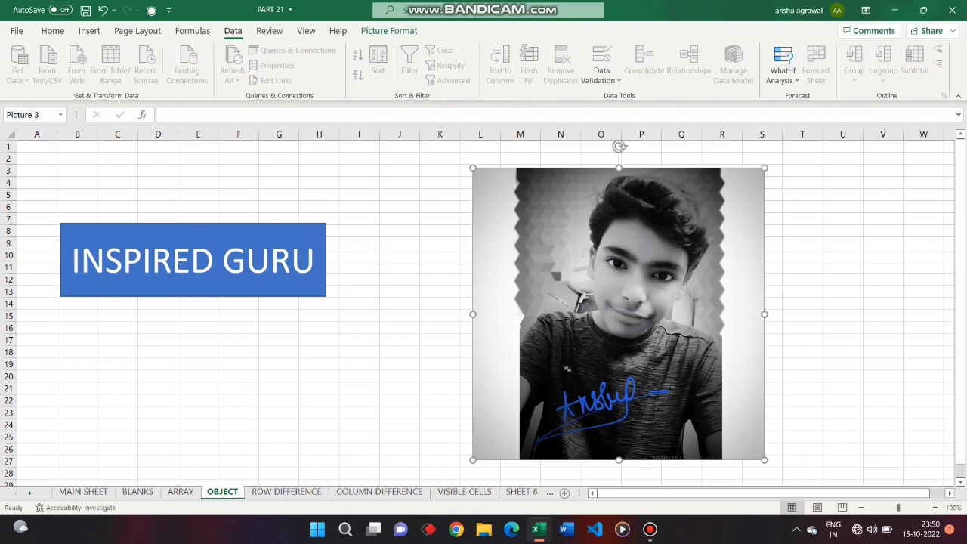
key("Tab")
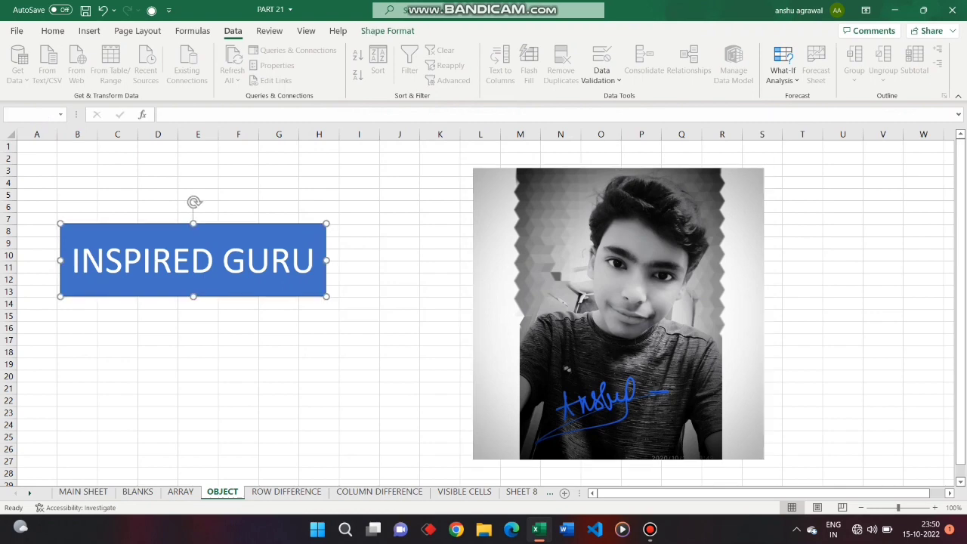
key("Tab")
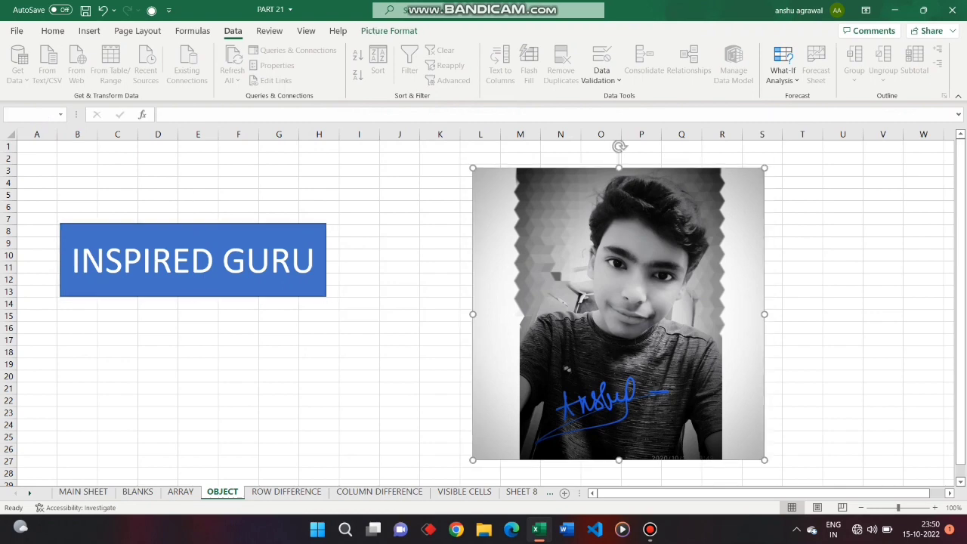
key("Tab")
key("Tab")
key("Tab")
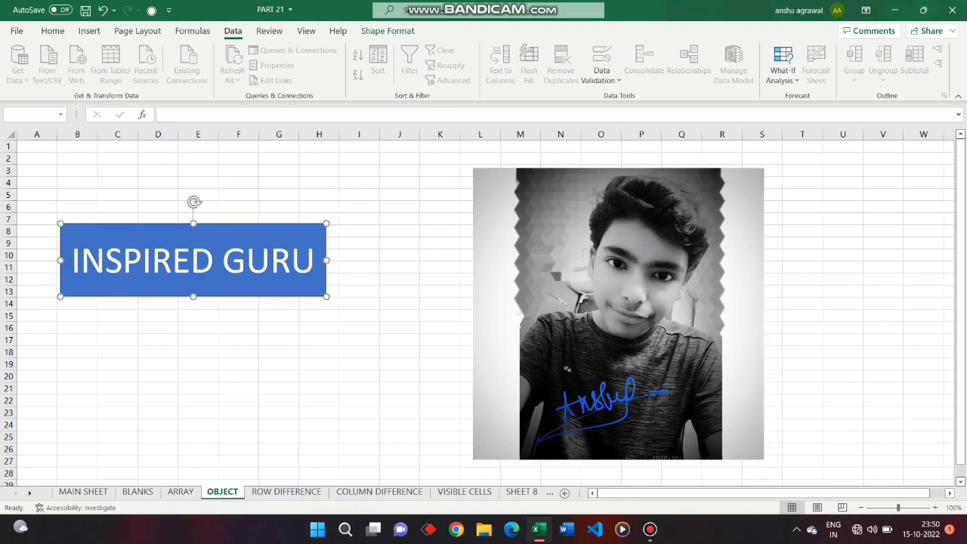
Switch to the ROW DIFFERENCE sheet
key("ctrl+Page_Down")
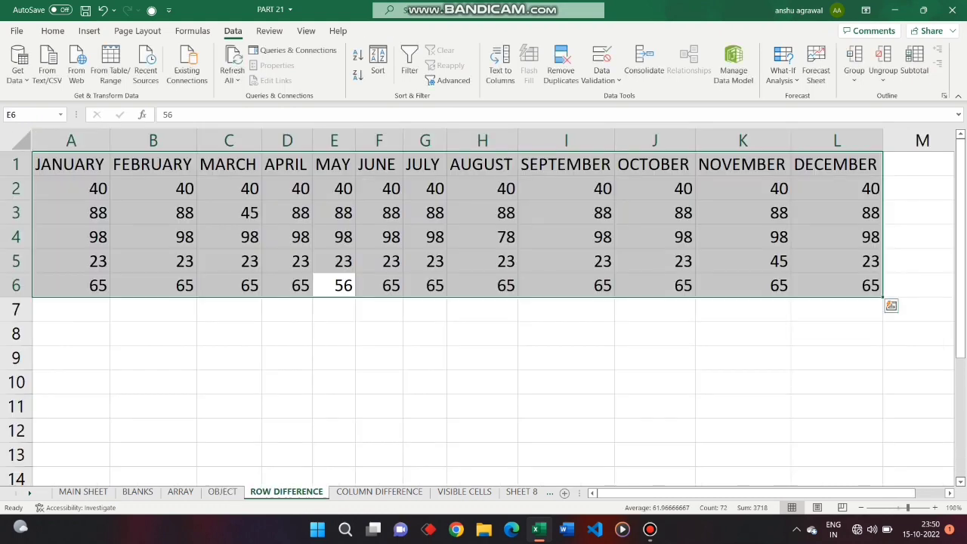
key("ctrl+g")
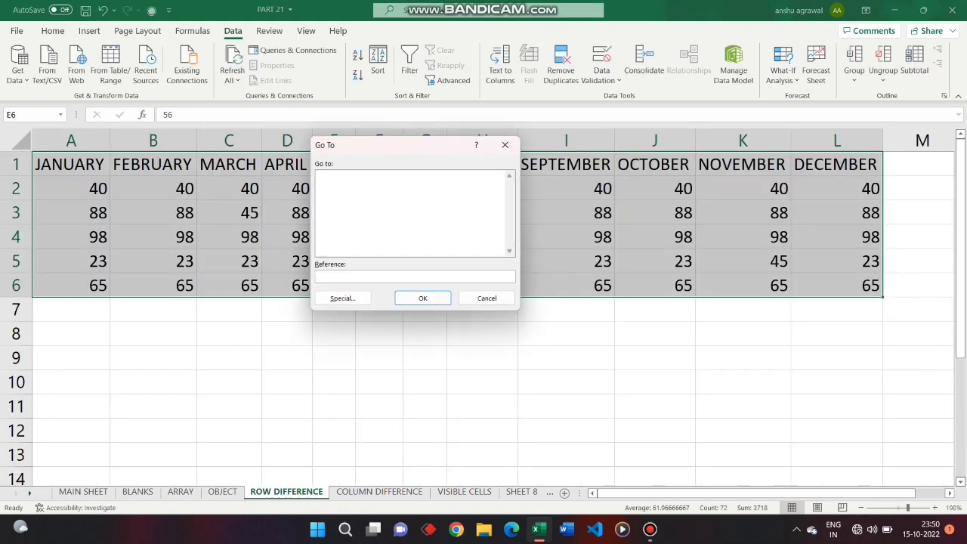
key("alt+s")
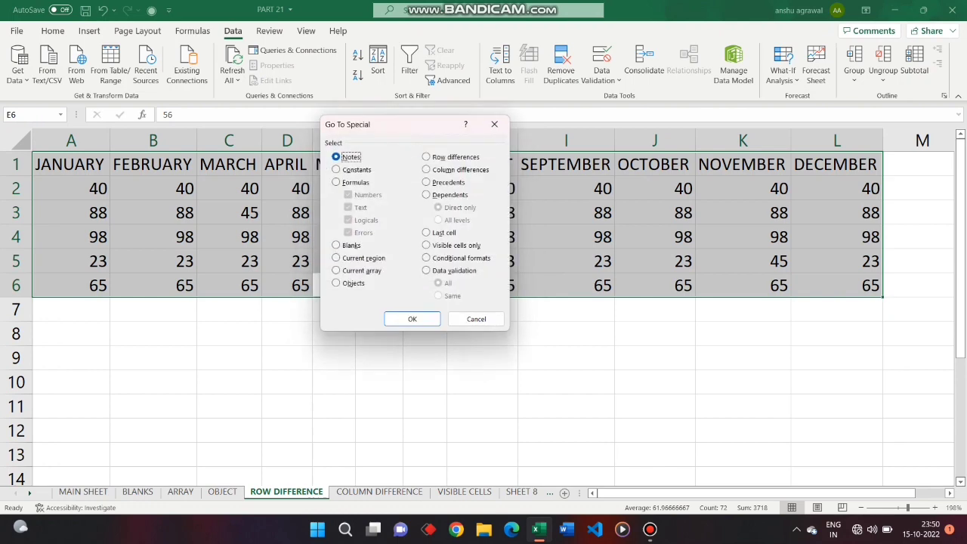
key("alt+w")
left_click(476, 319)
Make D6 the active cell and try to select row differences from it with Go To Special
left_click(287, 285)
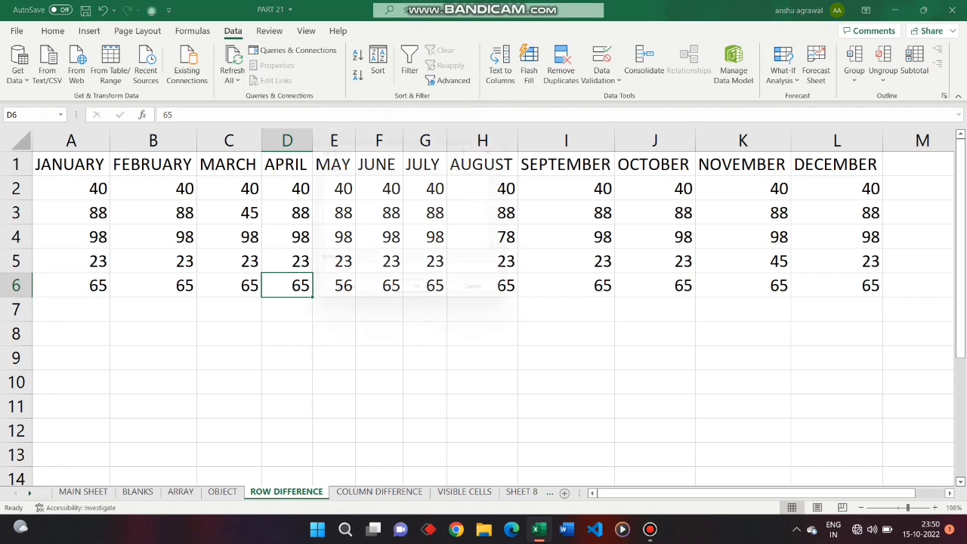
key("ctrl+g")
key("alt+s")
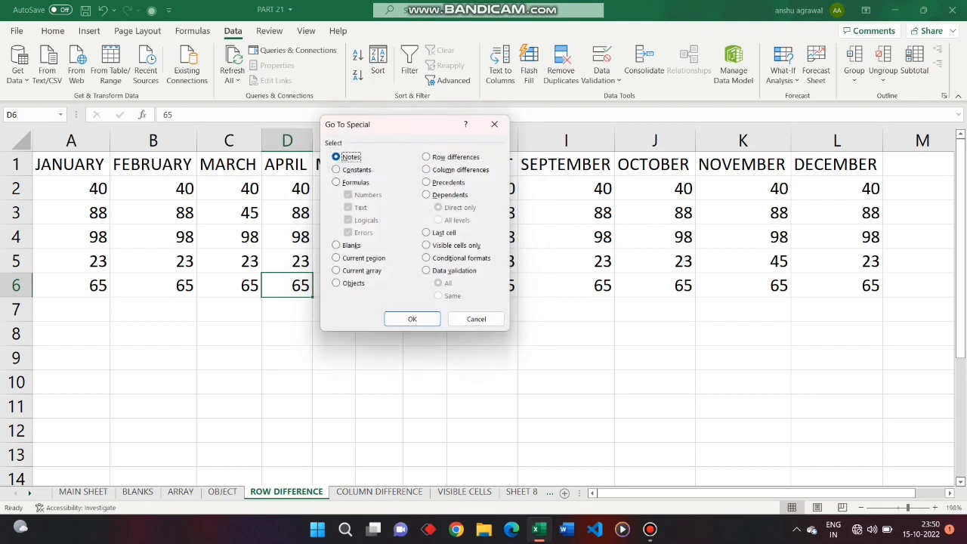
key("alt+w")
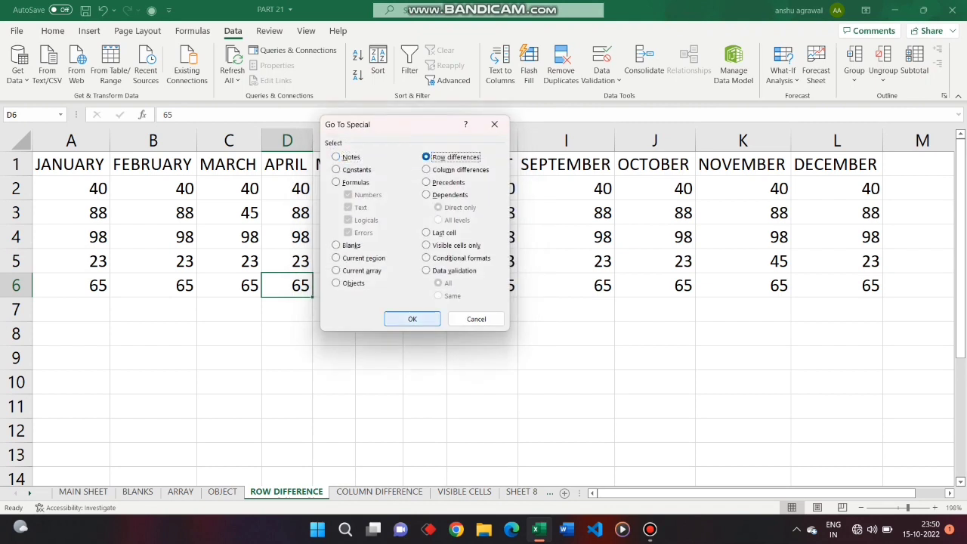
key("Tab")
key("Return")
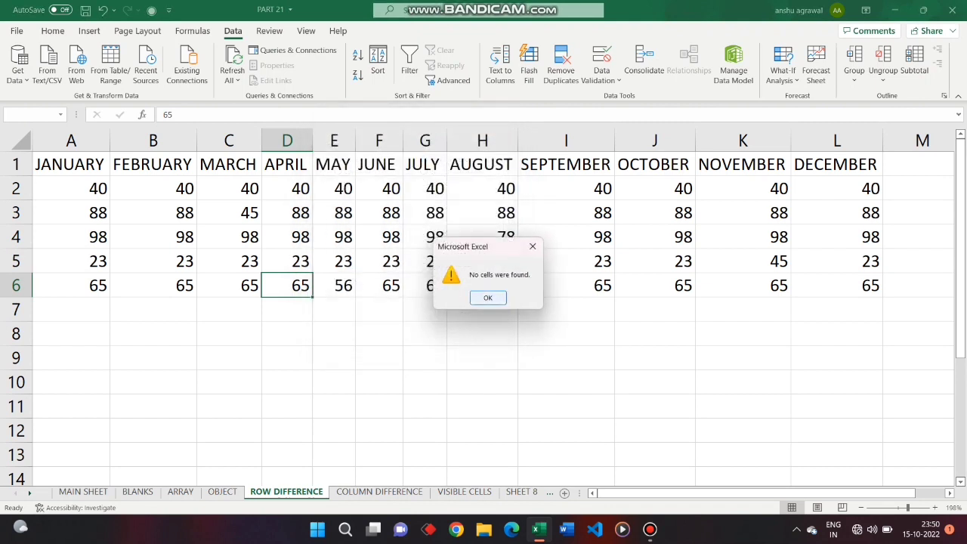
key("Return")
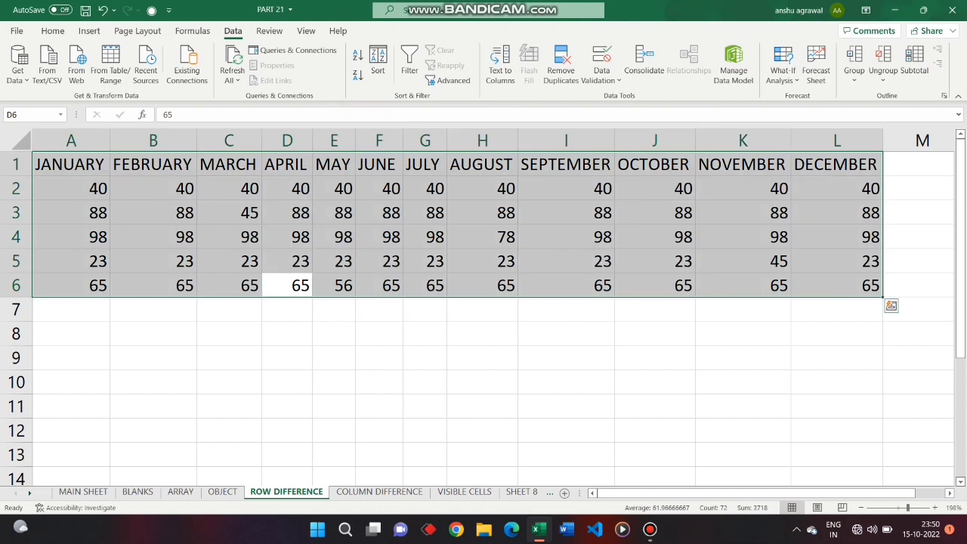
Select the row differences across A1:L6 relative to active cell D6 with Go To Special and fill them blue
key("ctrl+g")
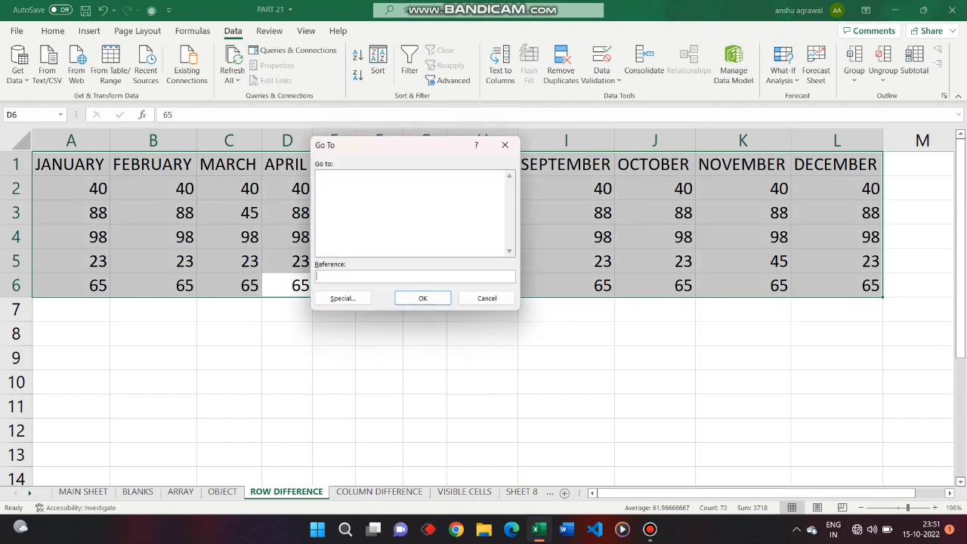
key("alt+s")
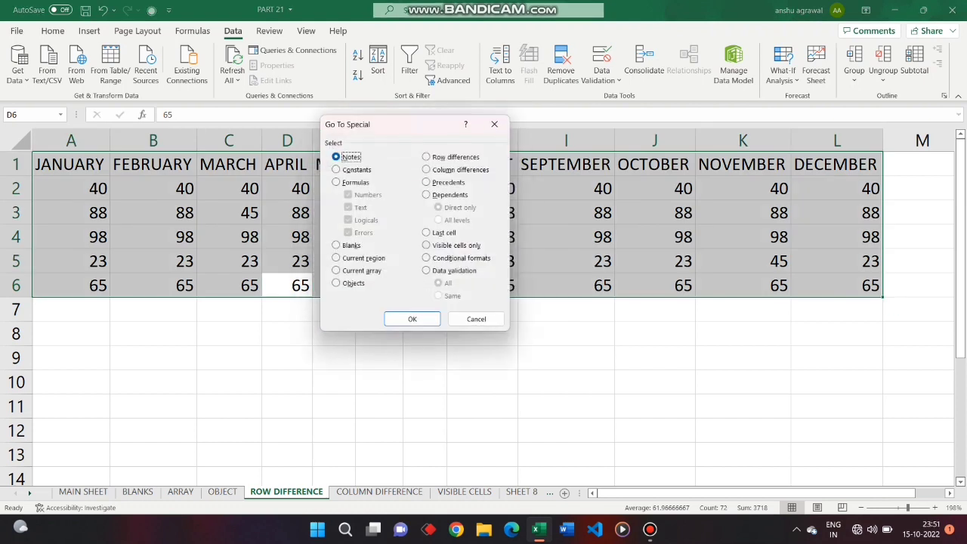
key("alt+w")
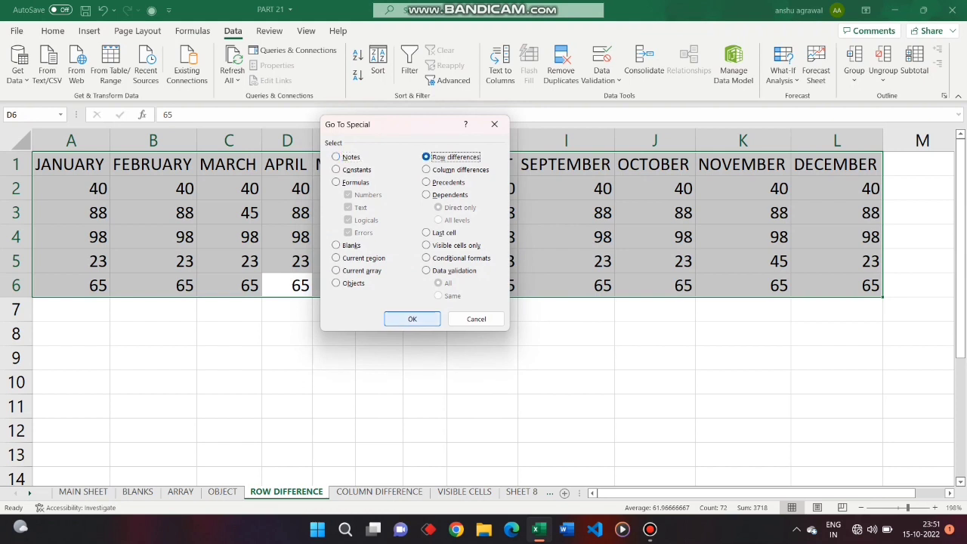
key("Return")
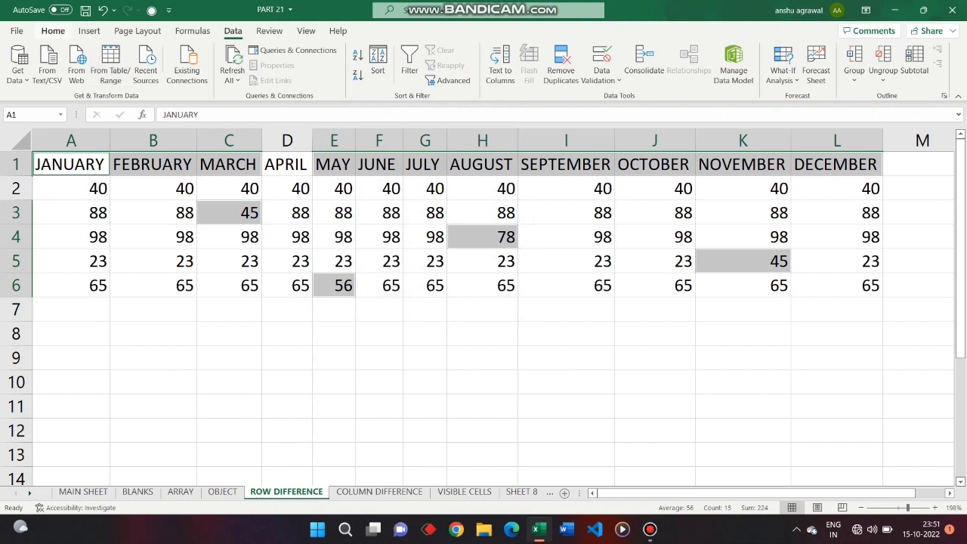
left_click(53, 31)
left_click(201, 75)
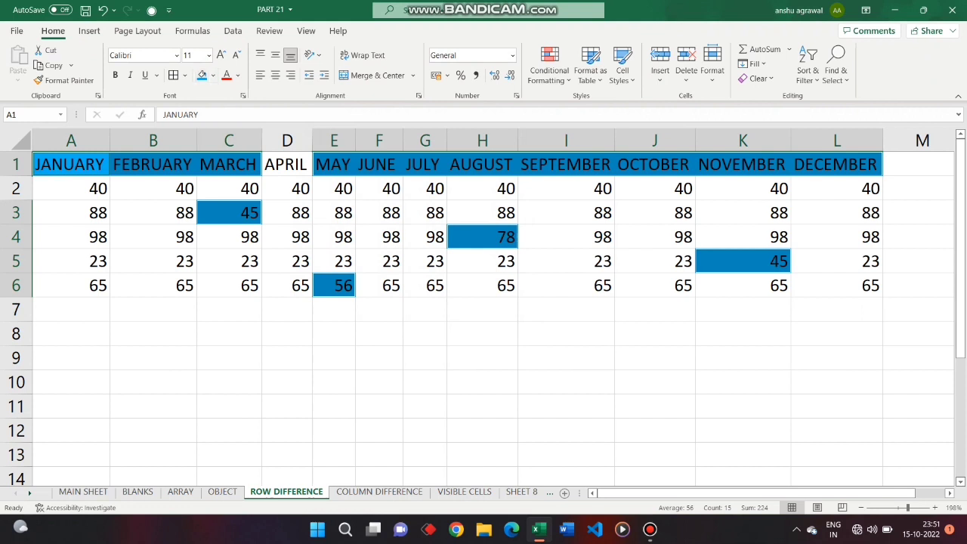
On the COLUMN DIFFERENCE sheet, select the column differences across A1:L11 relative to active cell D8 and fill them blue
left_click(379, 492)
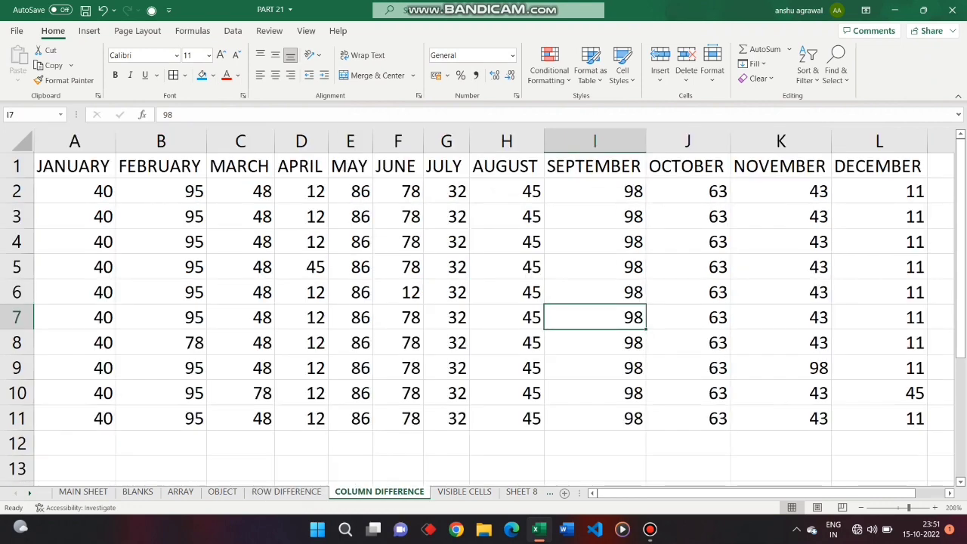
left_click(302, 342)
key("ctrl+a")
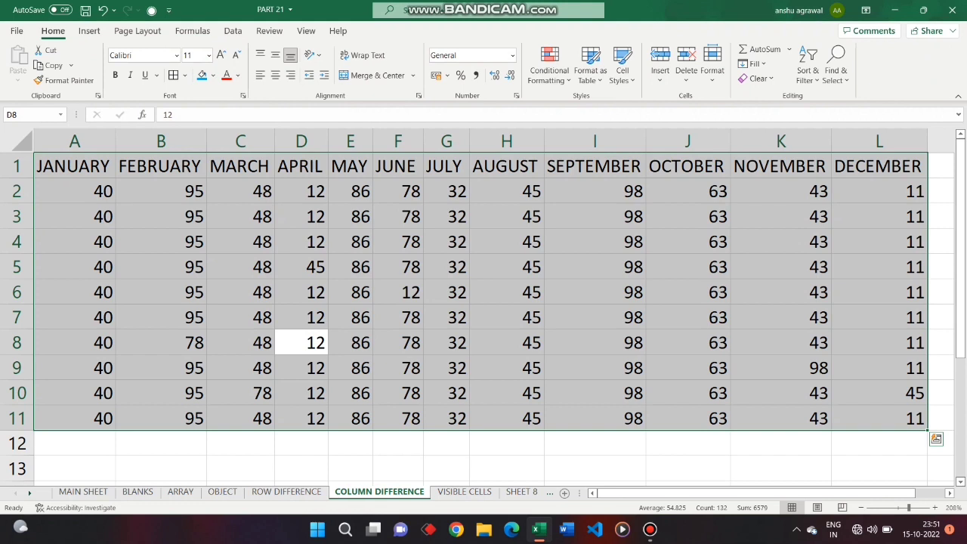
key("ctrl+g")
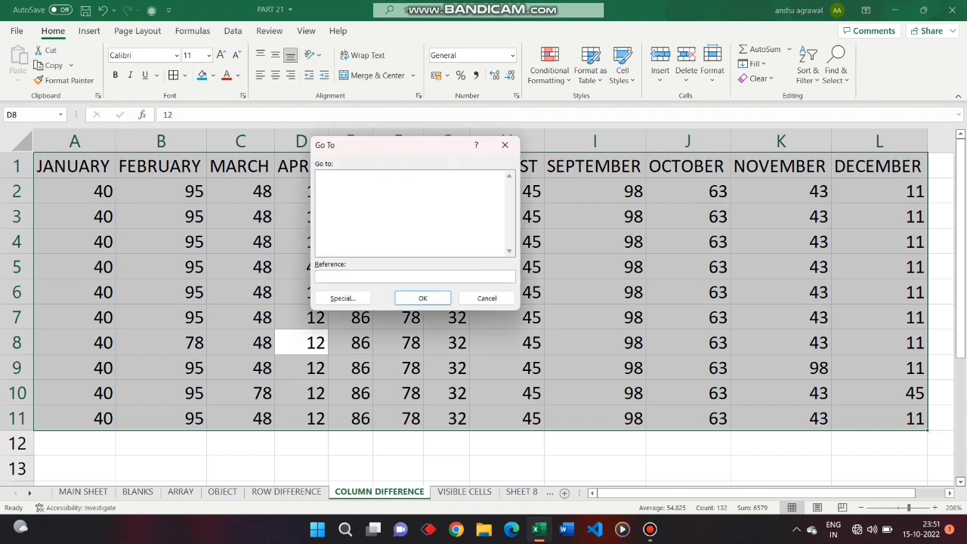
key("alt+s")
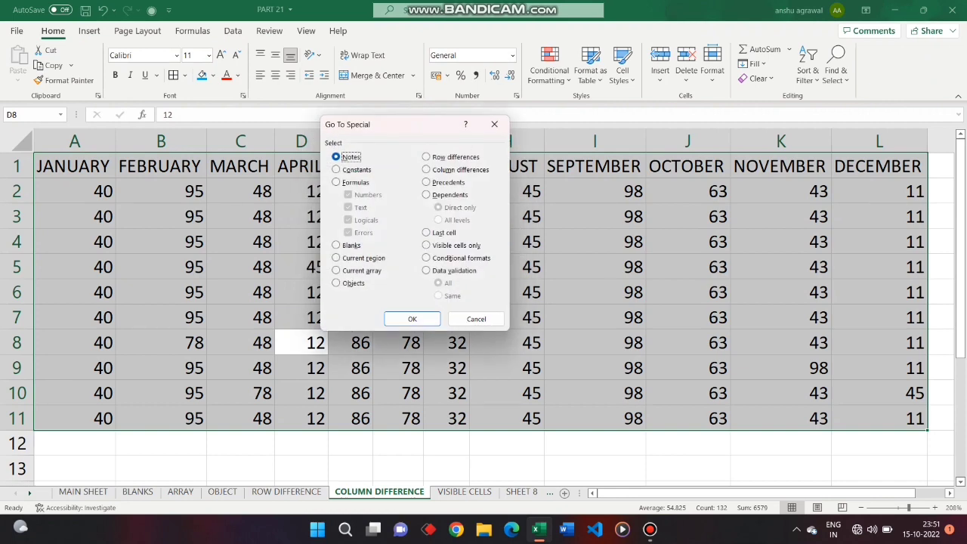
key("alt+m")
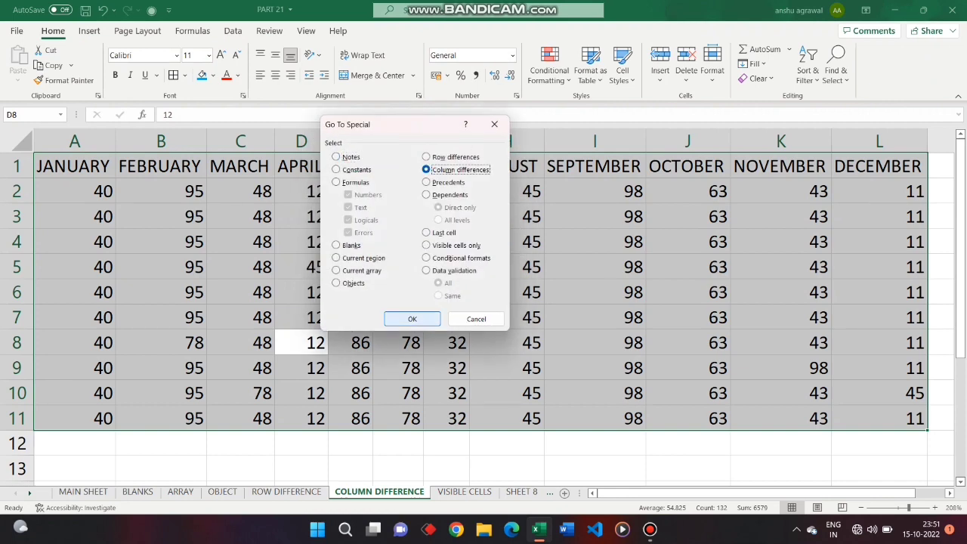
key("Return")
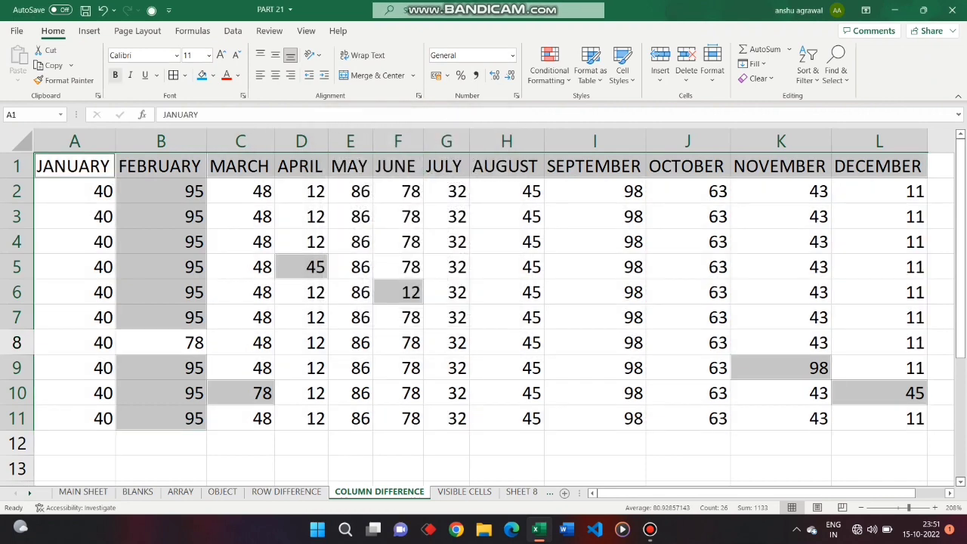
left_click(202, 76)
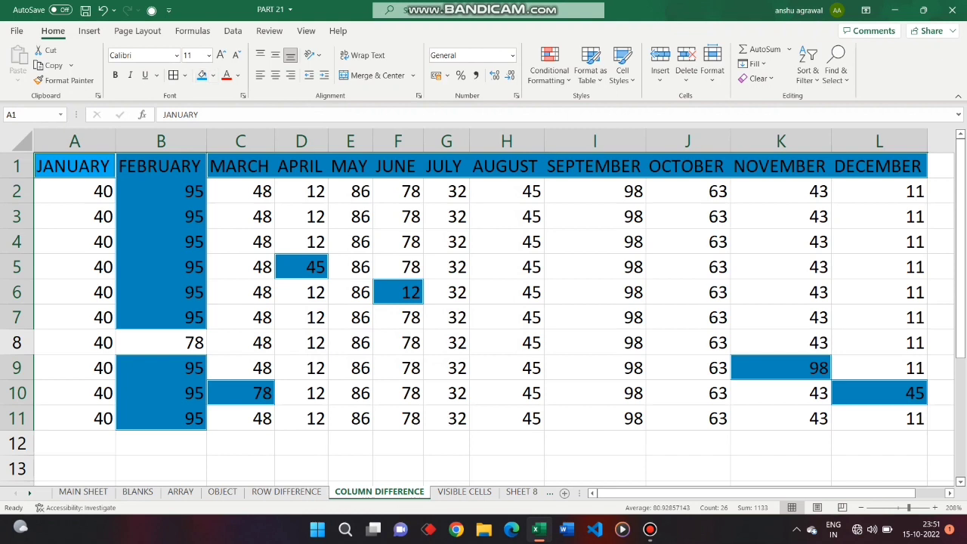
left_click(301, 292)
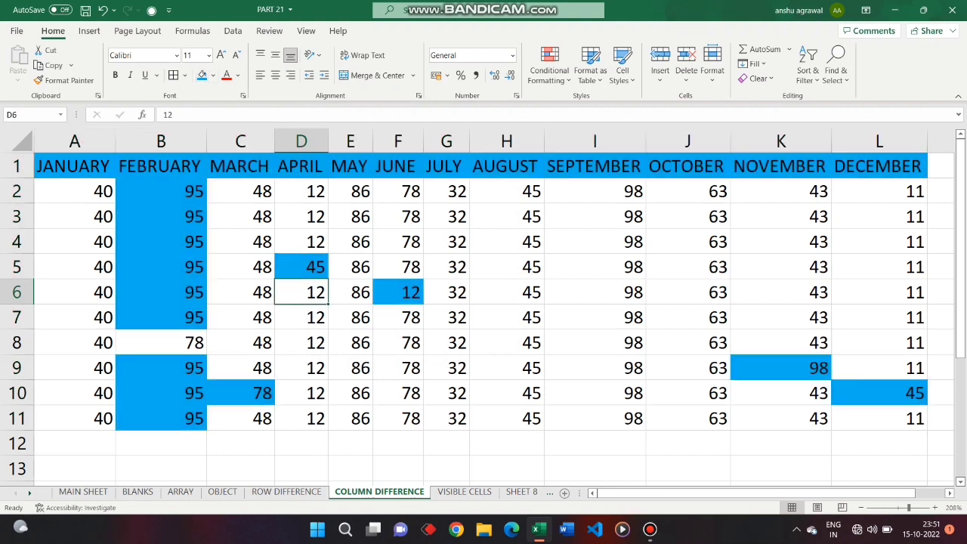
Switch to the VISIBLE CELLS sheet
left_click(464, 491)
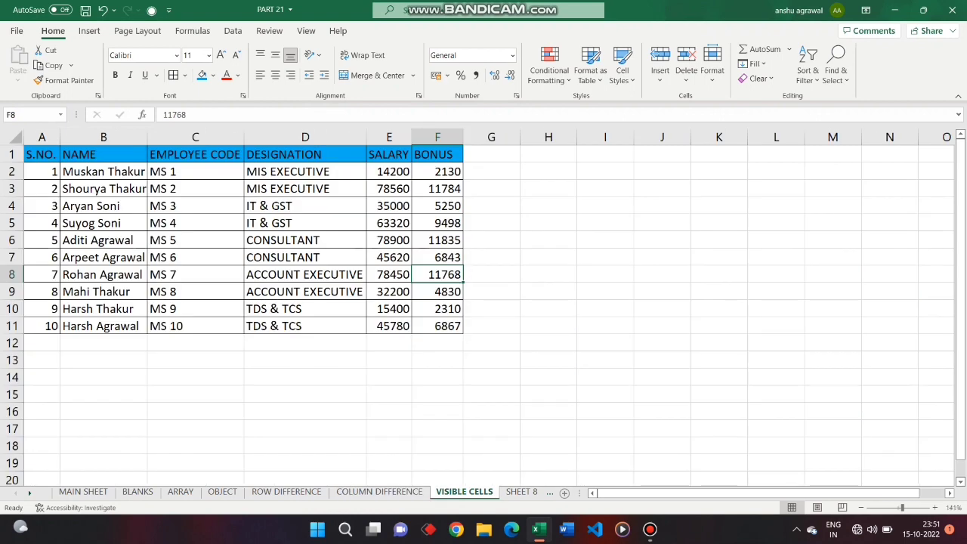
key("ctrl+g")
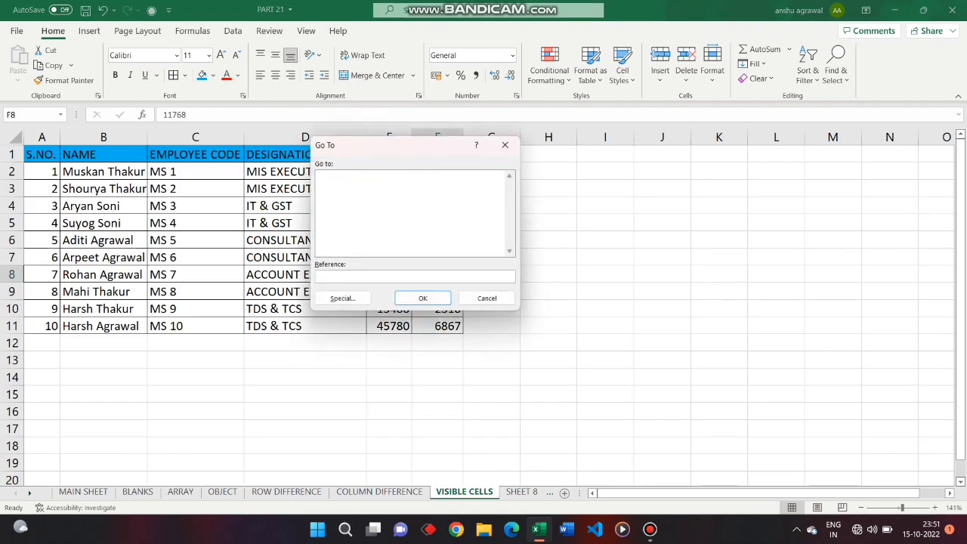
left_click(343, 298)
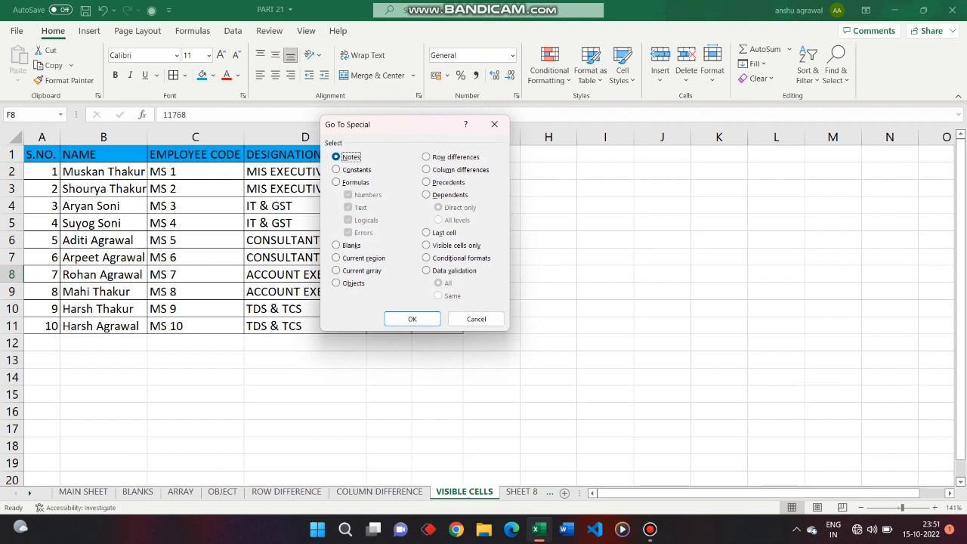
left_click(439, 233)
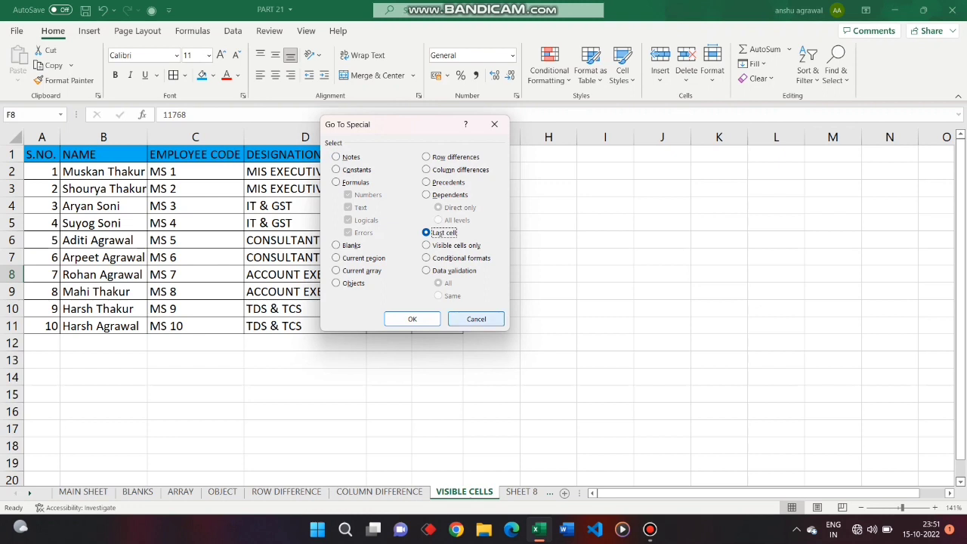
left_click(476, 318)
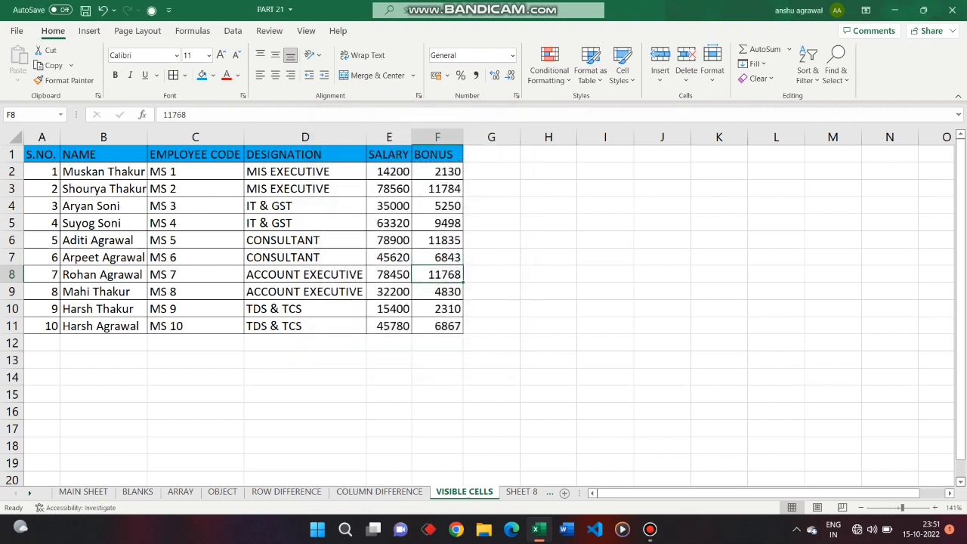
Enter 456789 in cell I15, outside the employee table, and make H13 the active cell
left_click(605, 394)
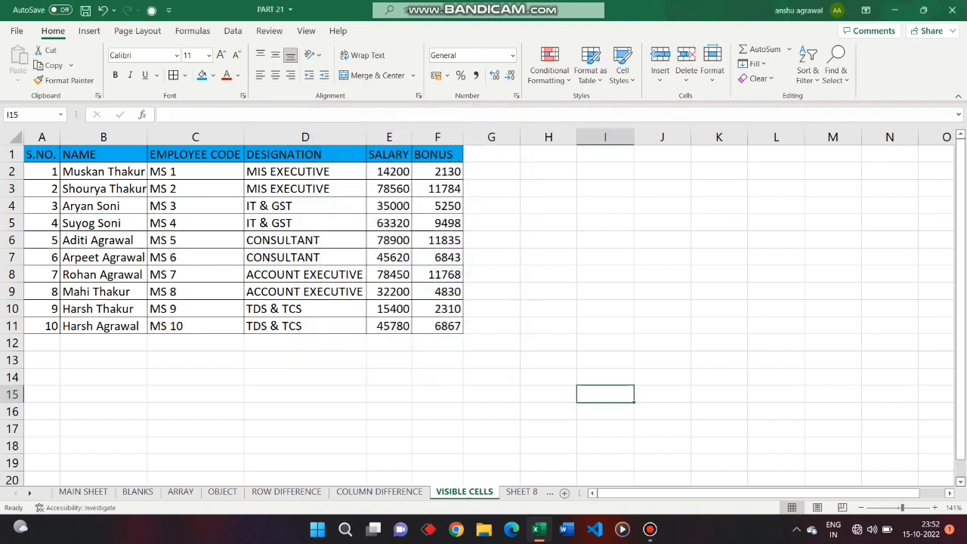
type("456789")
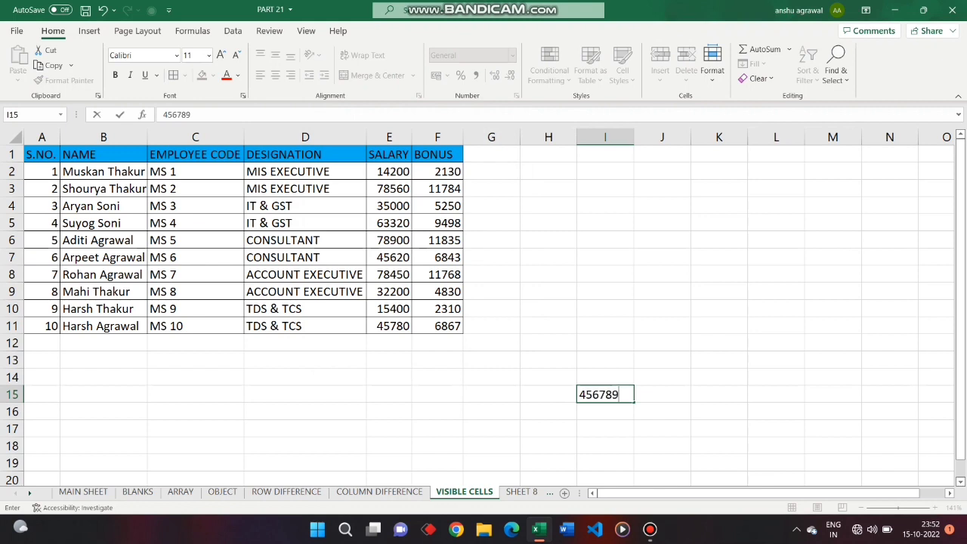
left_click(548, 360)
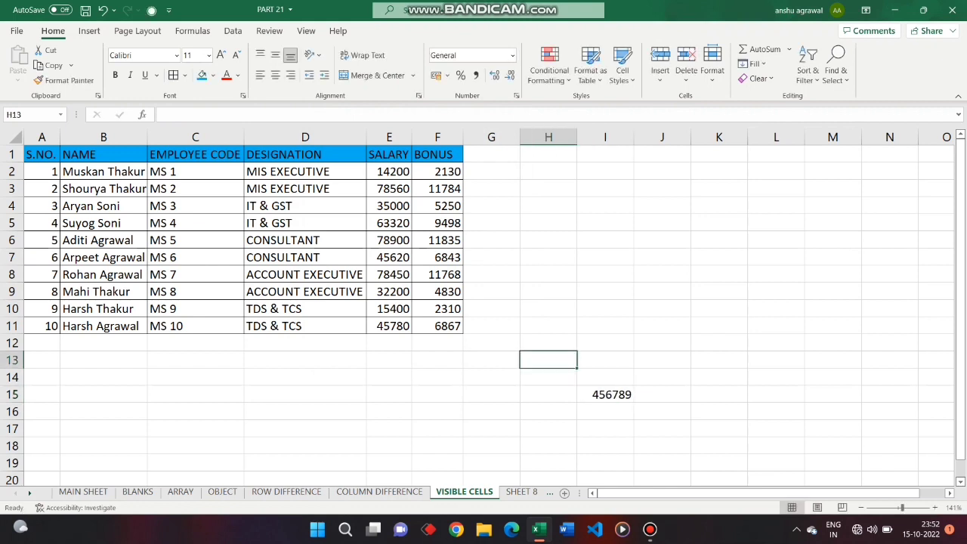
Jump to the sheet's last used cell with Go To Special's Last cell option
key("ctrl+g")
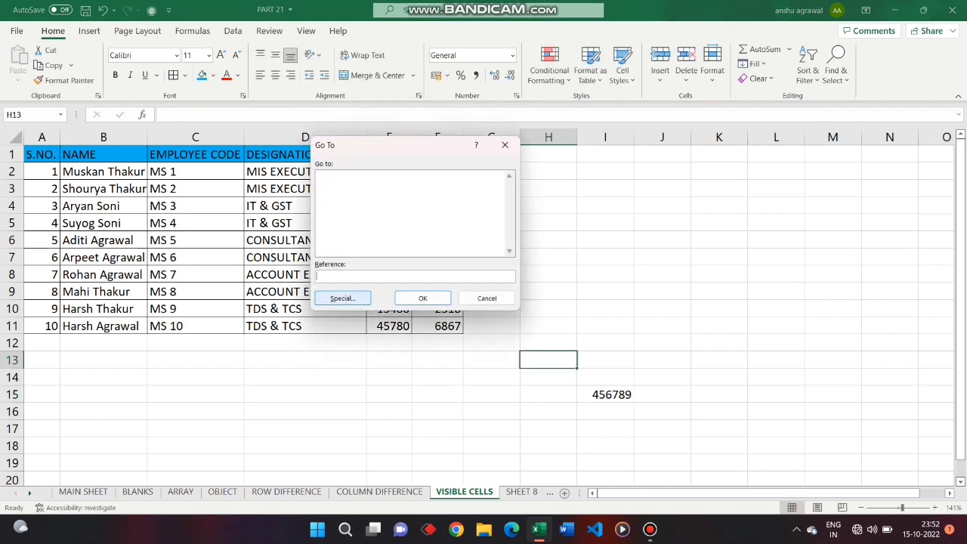
left_click(342, 297)
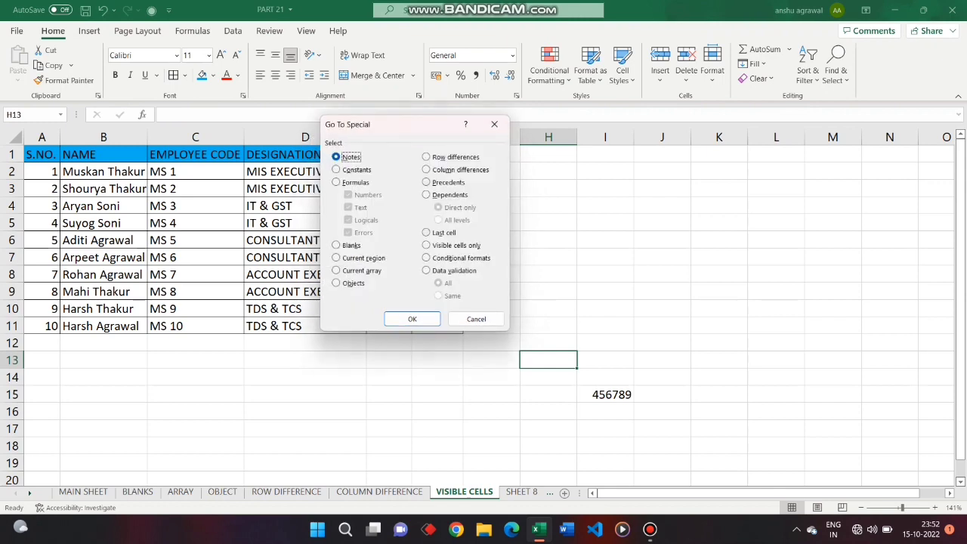
left_click(426, 232)
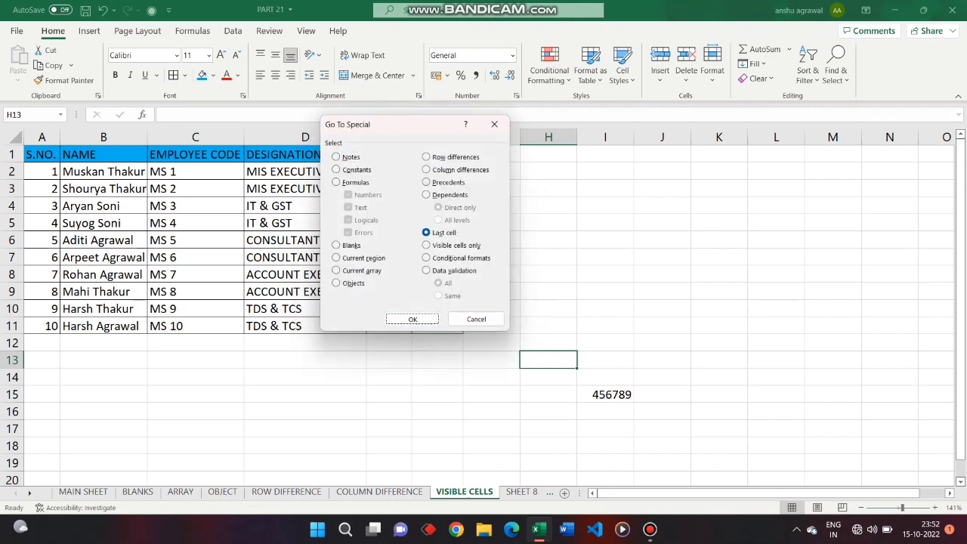
left_click(412, 319)
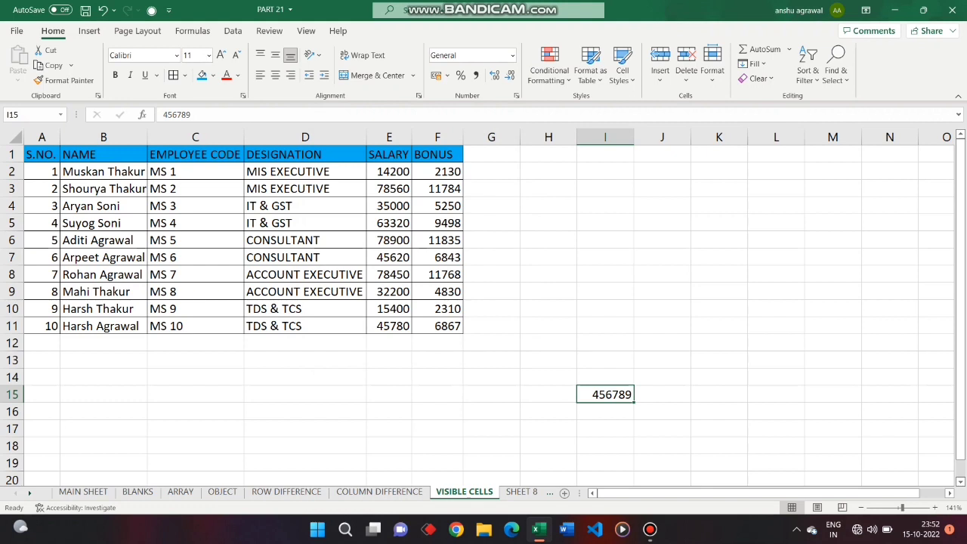
key("ctrl+g")
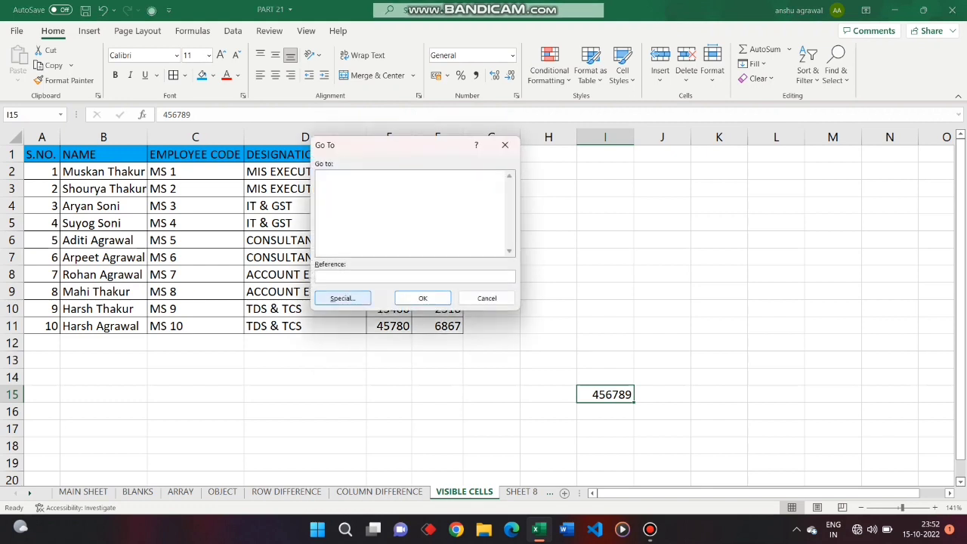
key("alt+s")
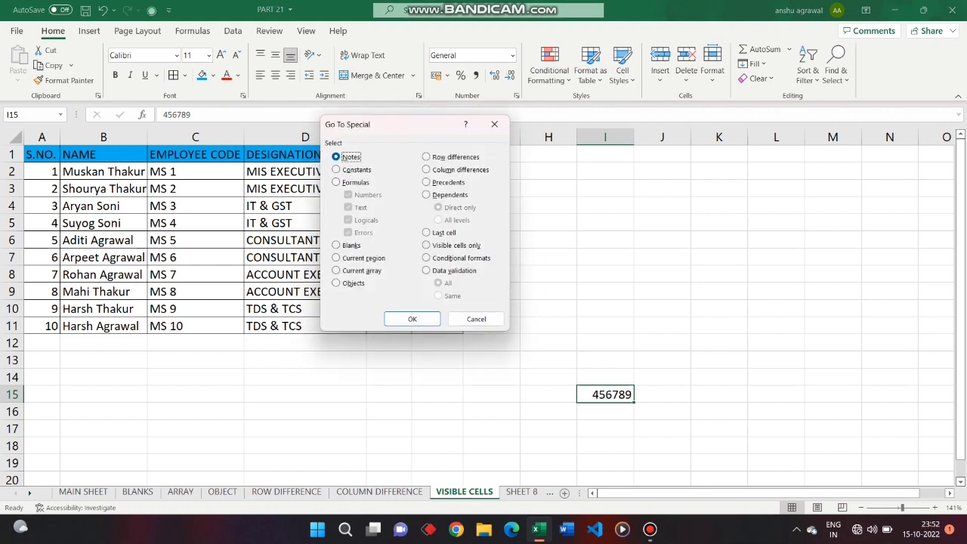
key("alt+y")
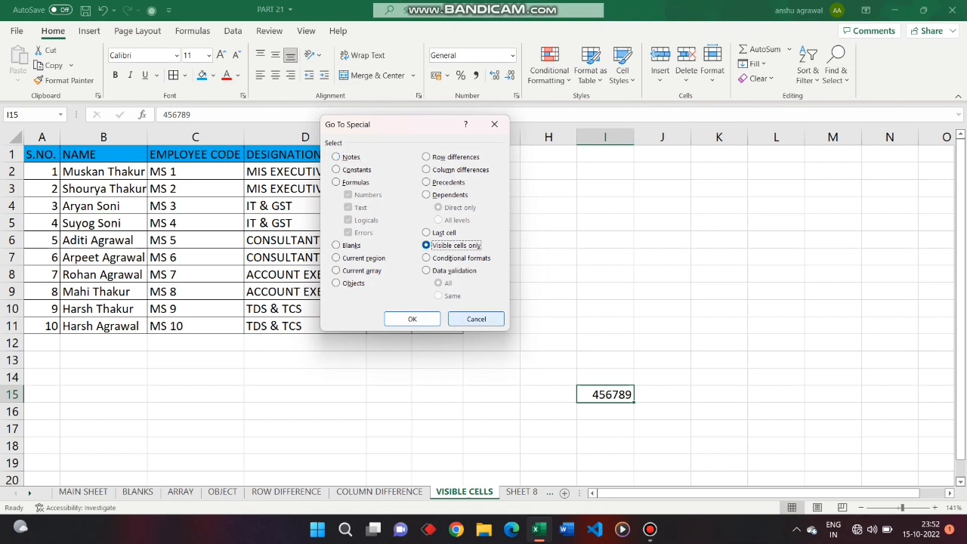
key("Escape")
Add subtotals to the whole employee table that sum BONUS at each change in DESIGNATION, with the summary below the data
left_click(305, 257)
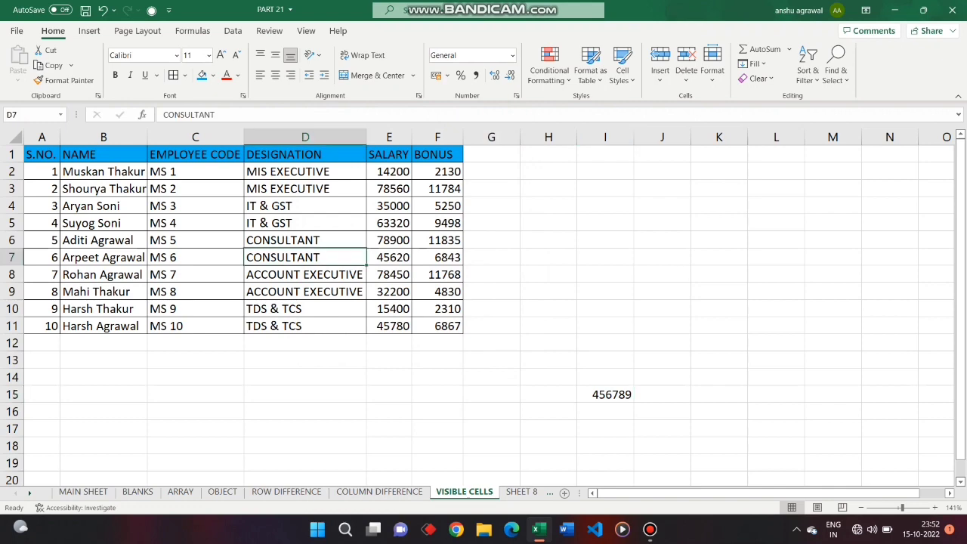
key("ctrl+a")
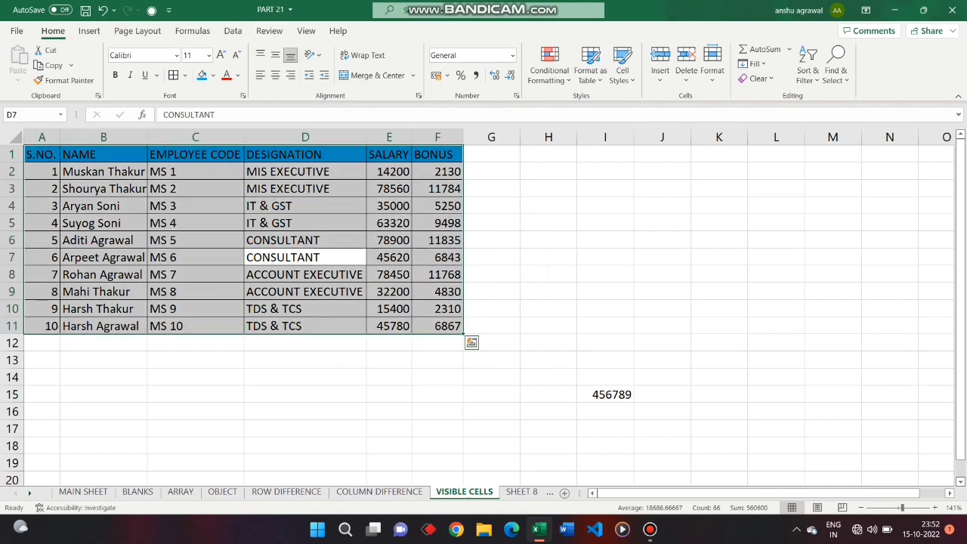
left_click(233, 30)
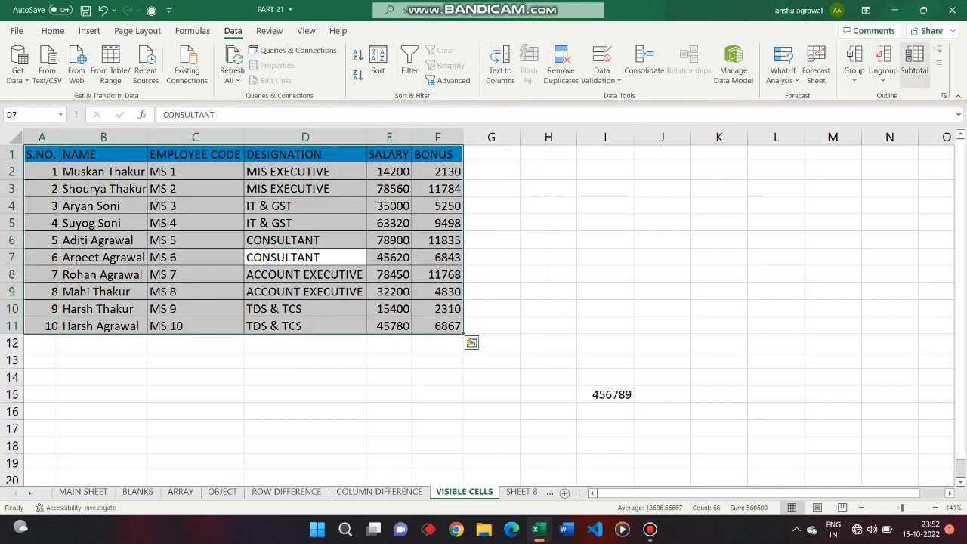
left_click(914, 64)
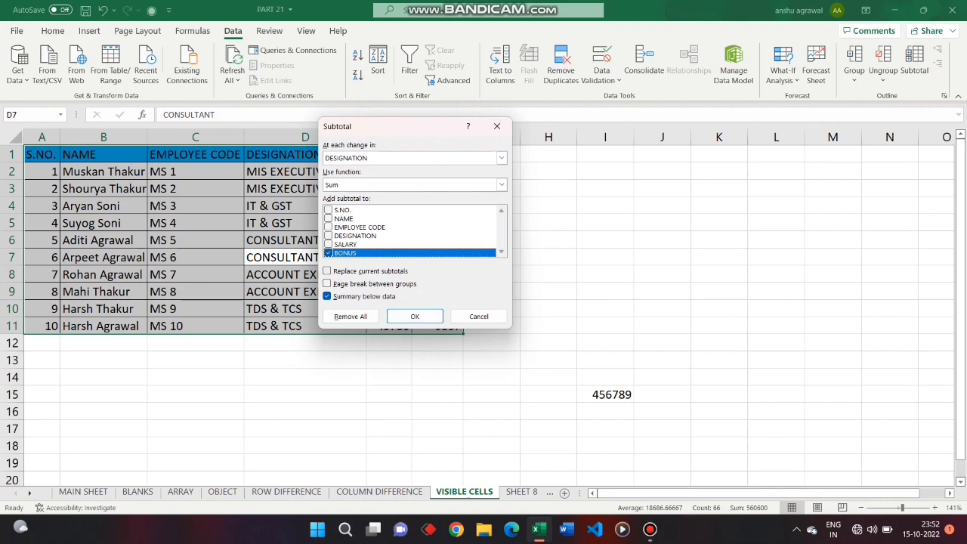
left_click(327, 271)
left_click(415, 315)
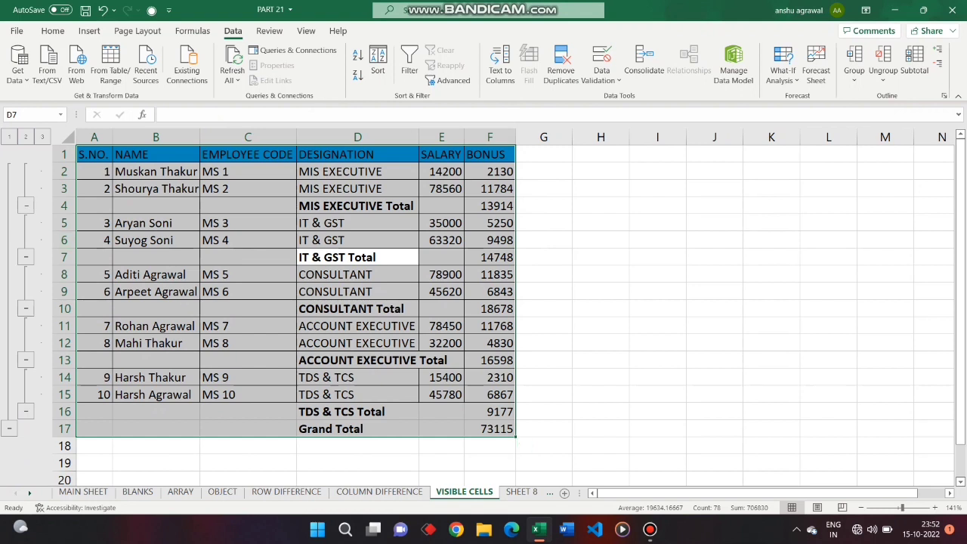
Collapse all five designation groups so only the subtotal rows and the grand total are shown
left_click(25, 205)
left_click(26, 222)
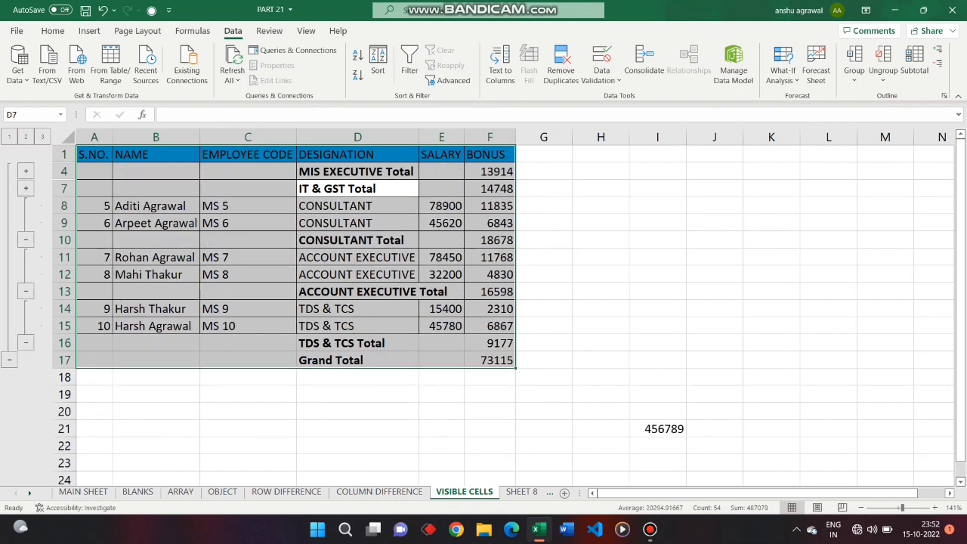
left_click(26, 239)
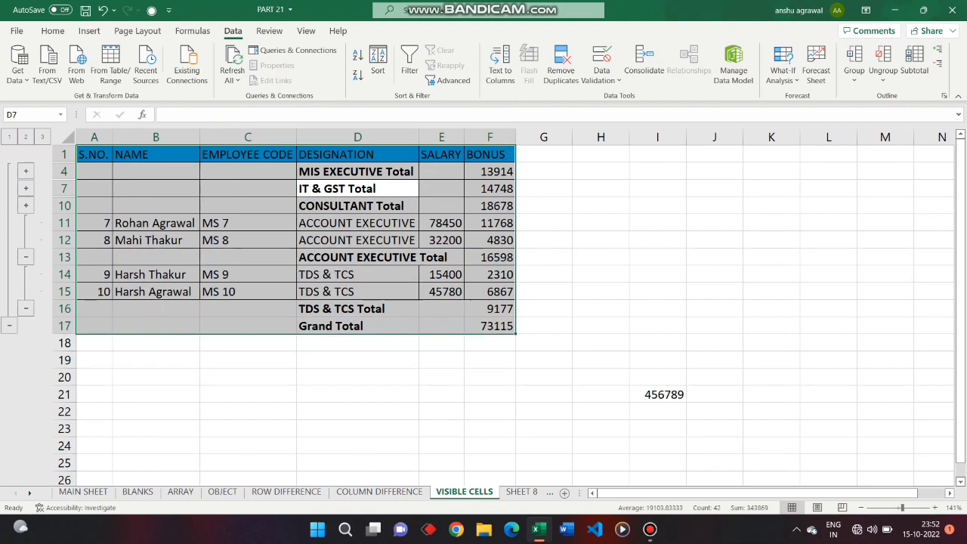
left_click(26, 256)
left_click(26, 274)
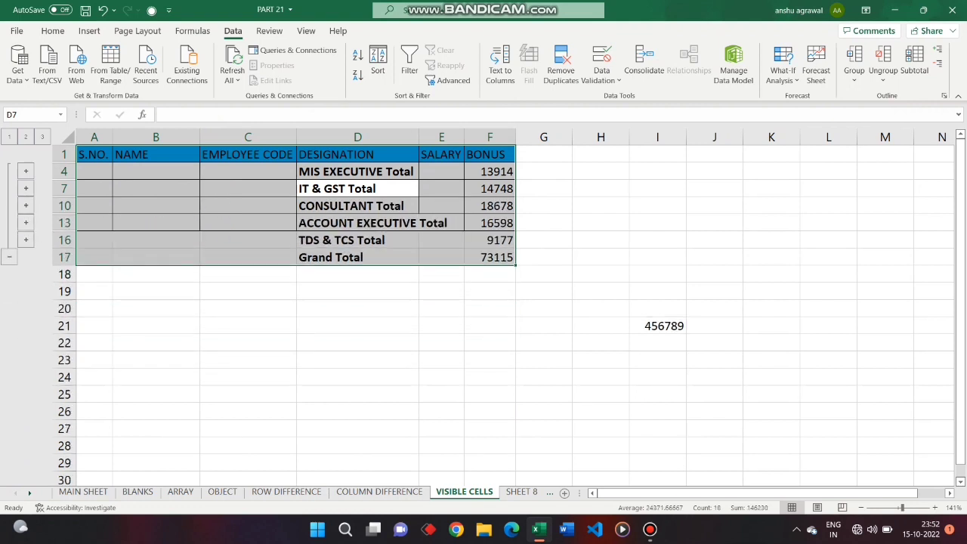
Copy the entire collapsed table, paste it at F14 on SHEET 8 and autofit the pasted columns
left_click(247, 189)
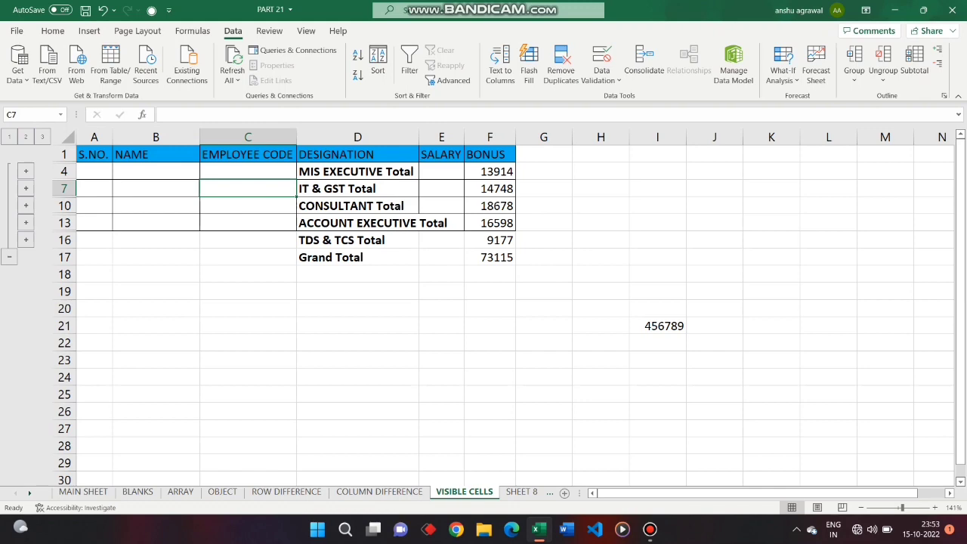
key("ctrl+a")
key("ctrl+c")
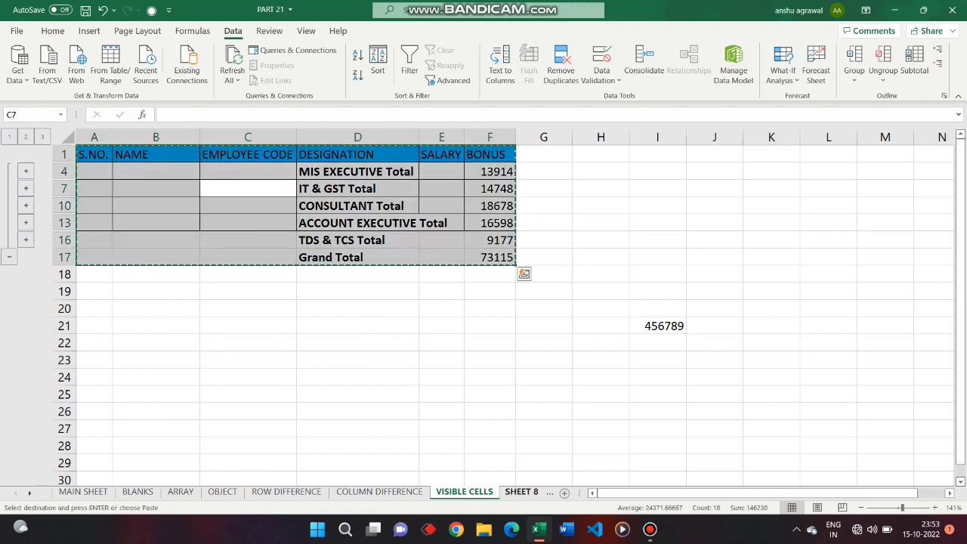
left_click(521, 492)
key("ctrl+v")
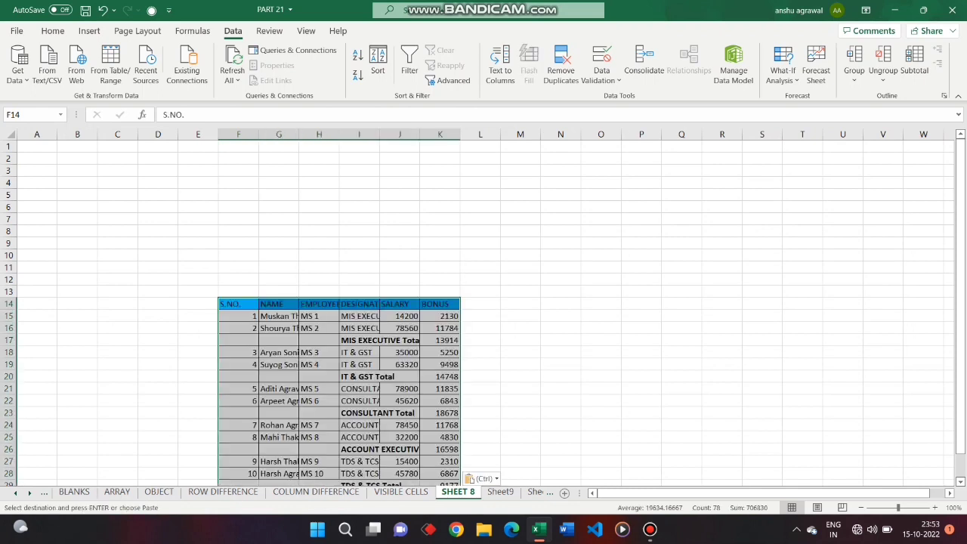
key("alt+h")
key("o")
key("i")
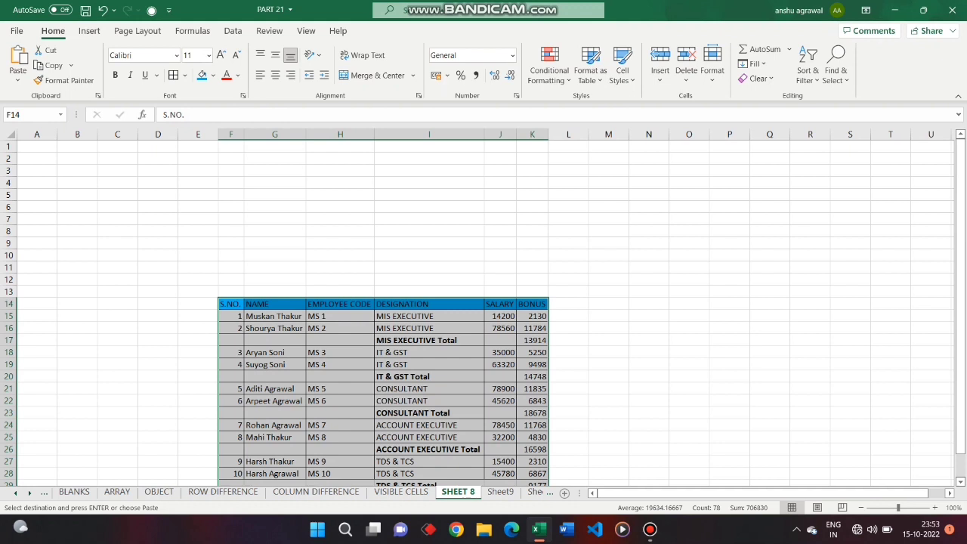
Undo the column autofit and the paste on SHEET 8, and return to the VISIBLE CELLS sheet
key("ctrl+z")
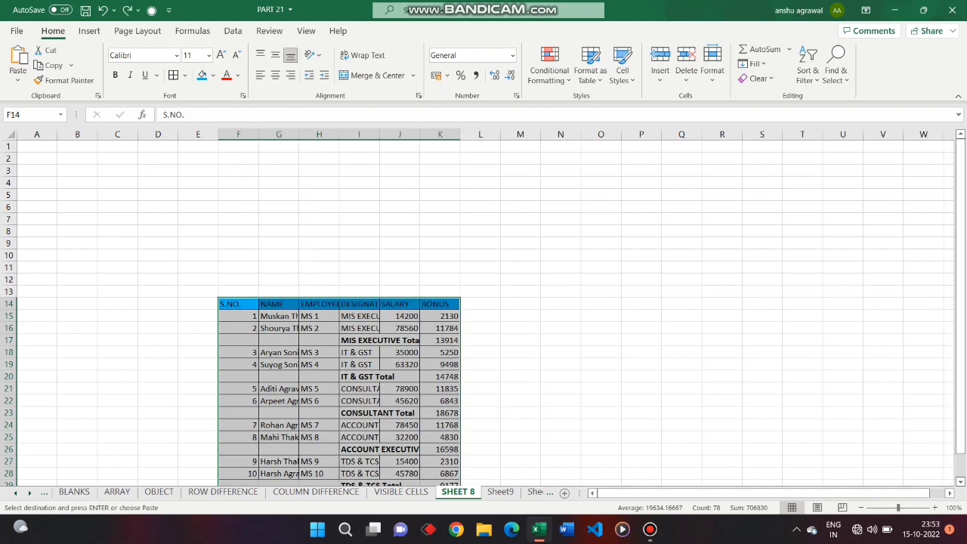
key("ctrl+z")
left_click(400, 492)
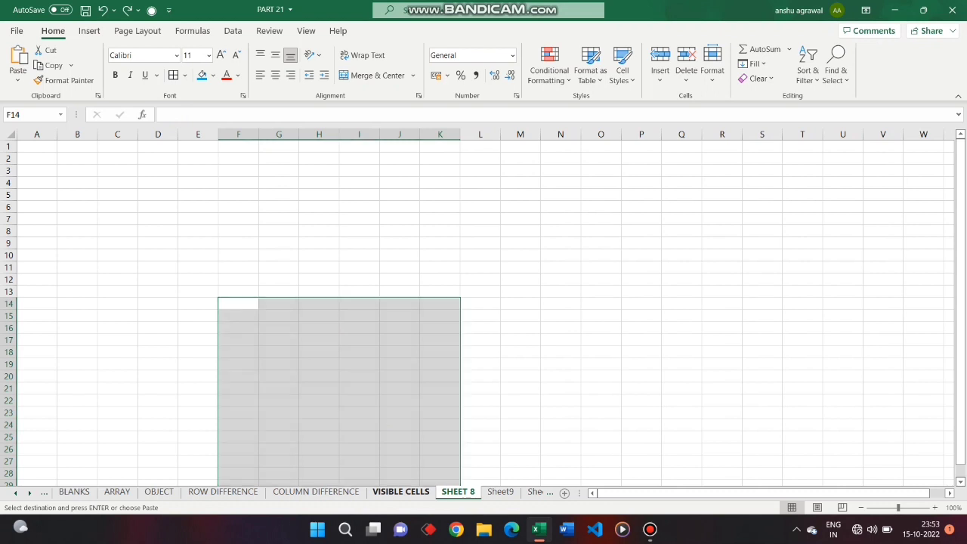
Cancel the pending copy and select only the visible cells of the collapsed subtotal table with Go To Special
left_click(441, 257)
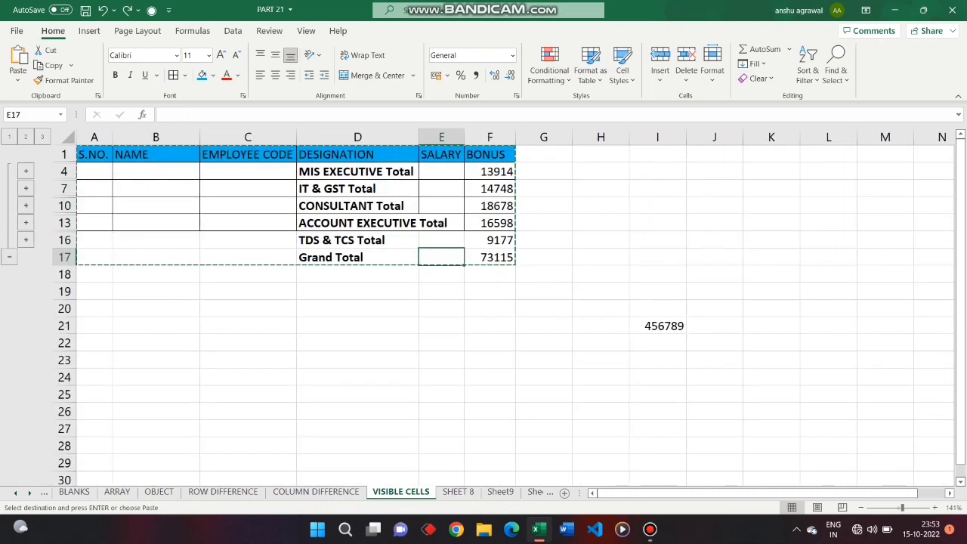
key("Escape")
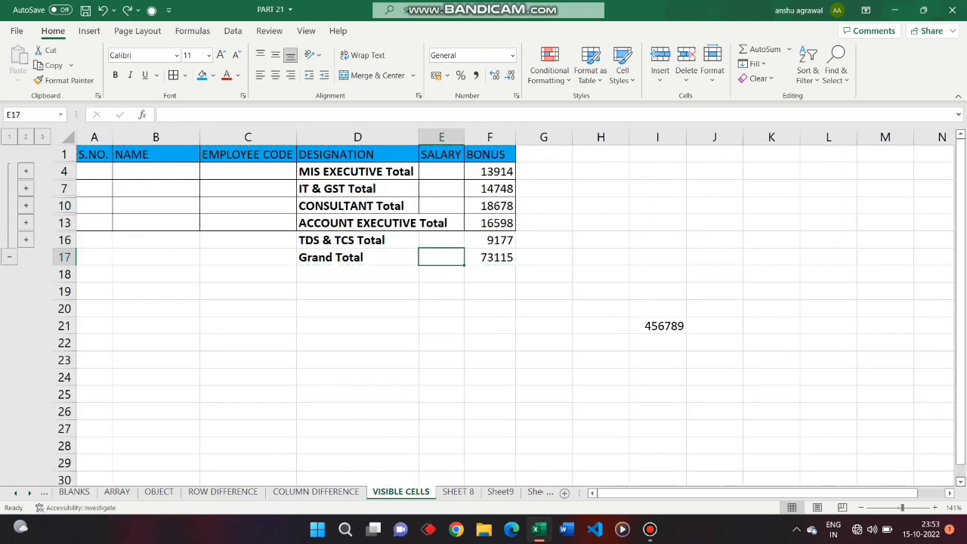
key("ctrl+a")
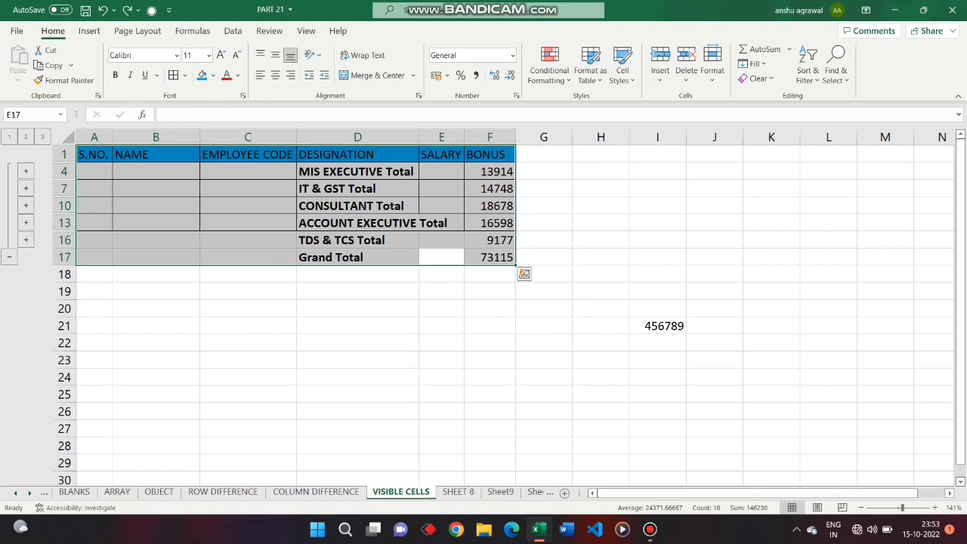
key("ctrl+g")
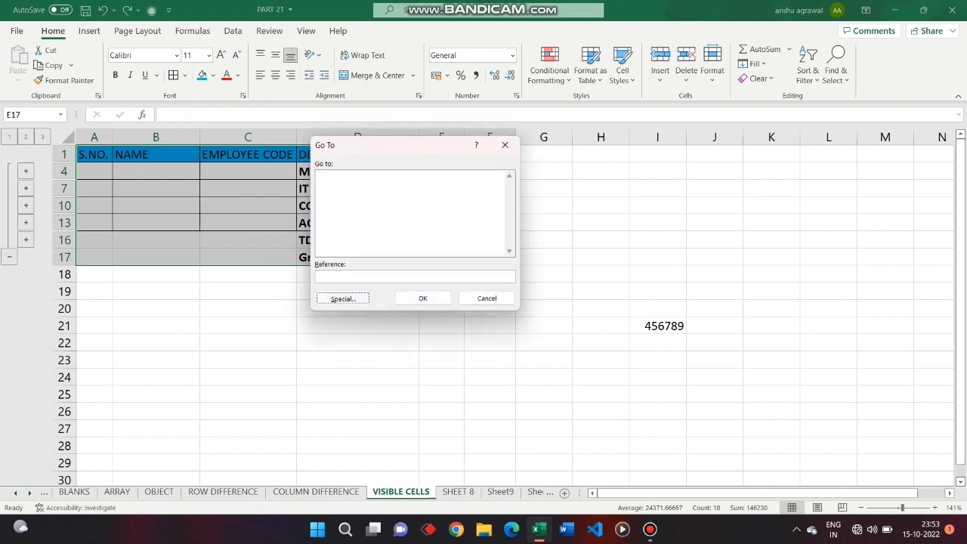
key("alt+s")
key("alt+y")
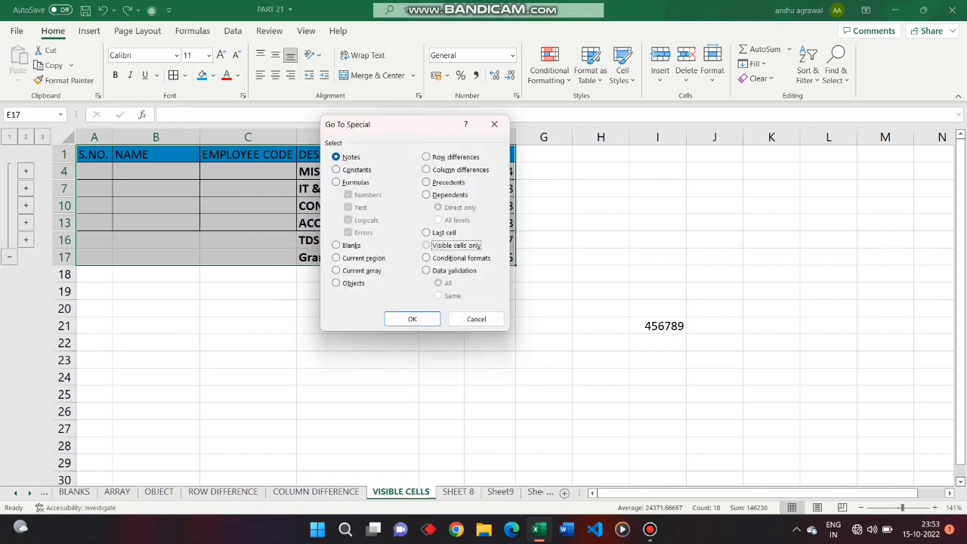
key("Return")
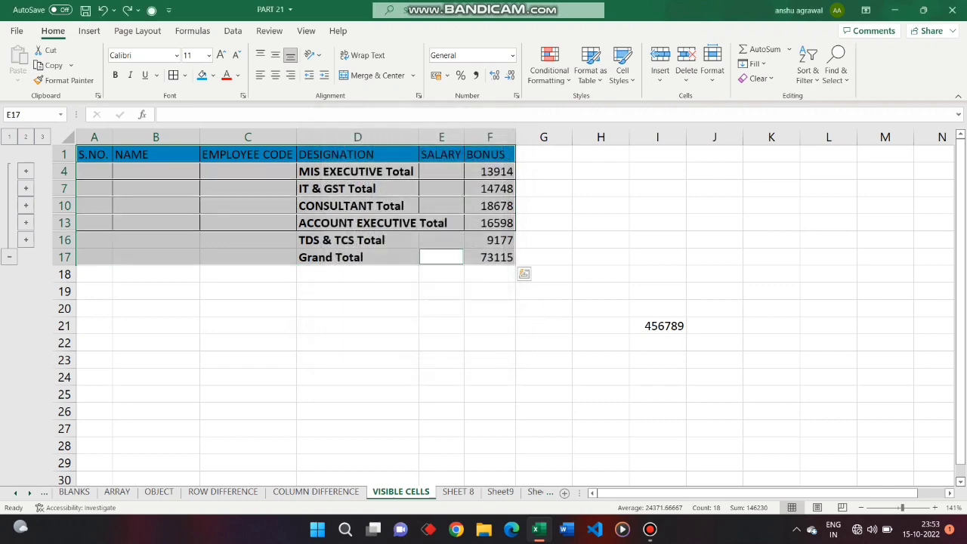
Copy the selected visible cells, paste them at D3 on SHEET 8 and autofit the pasted columns
key("ctrl+c")
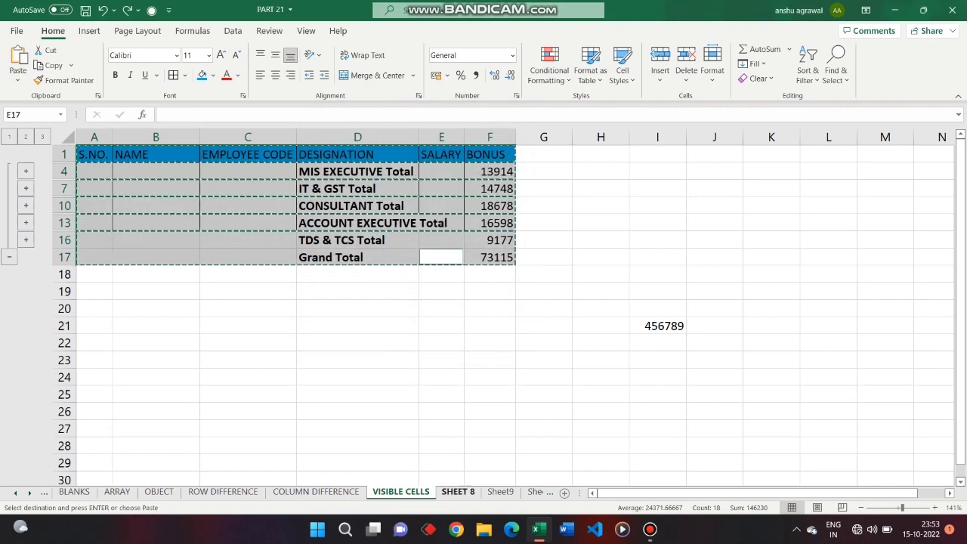
left_click(458, 491)
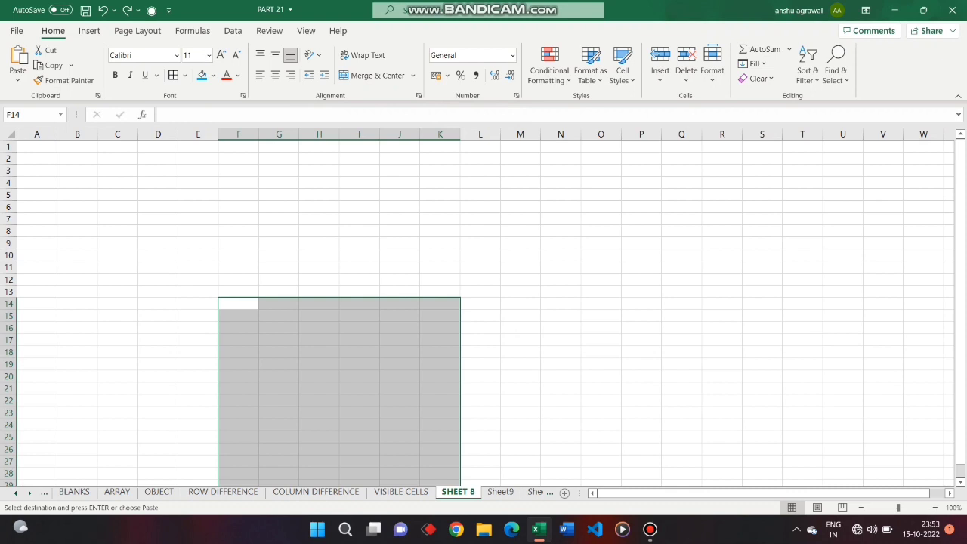
left_click(158, 171)
key("ctrl+v")
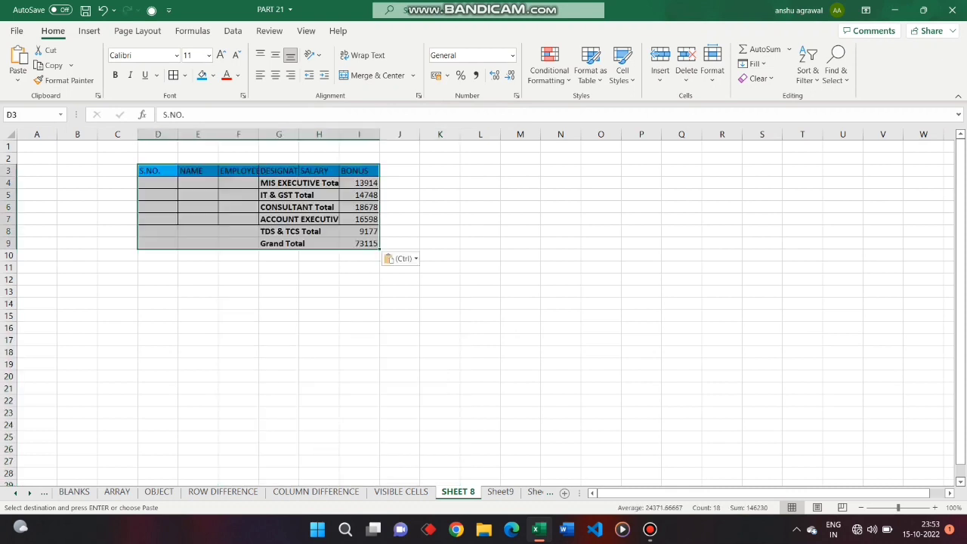
key("alt+h")
key("o")
key("i")
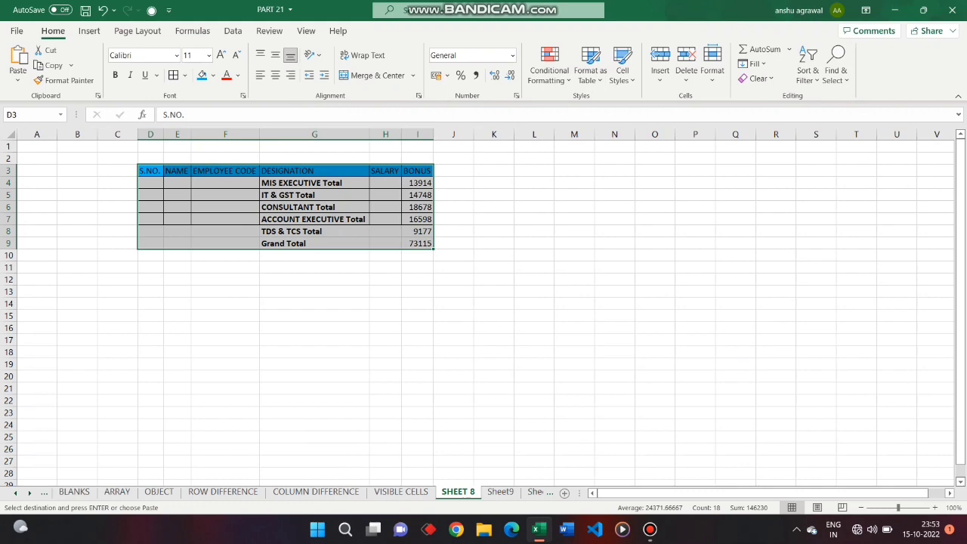
Switch to Sheet9
left_click(500, 492)
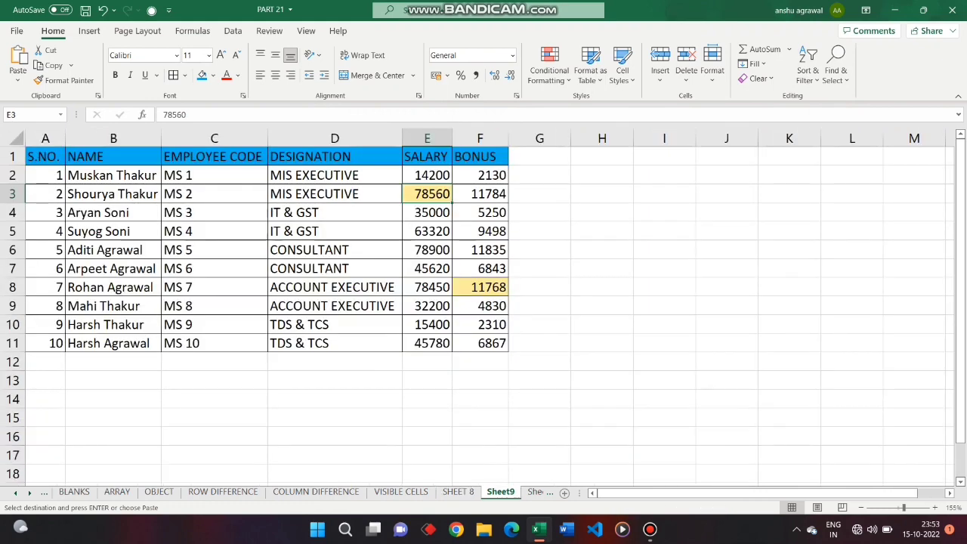
key("ctrl+h")
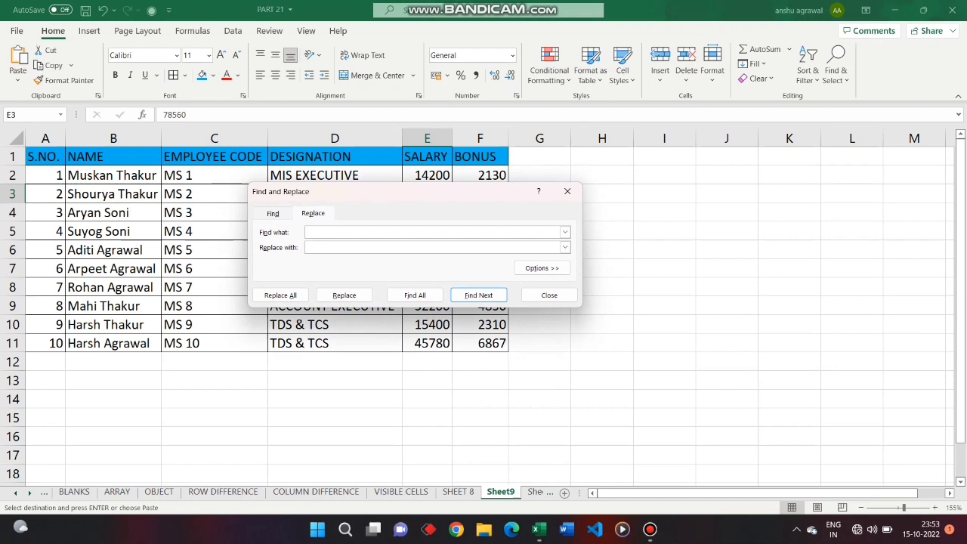
key("Escape")
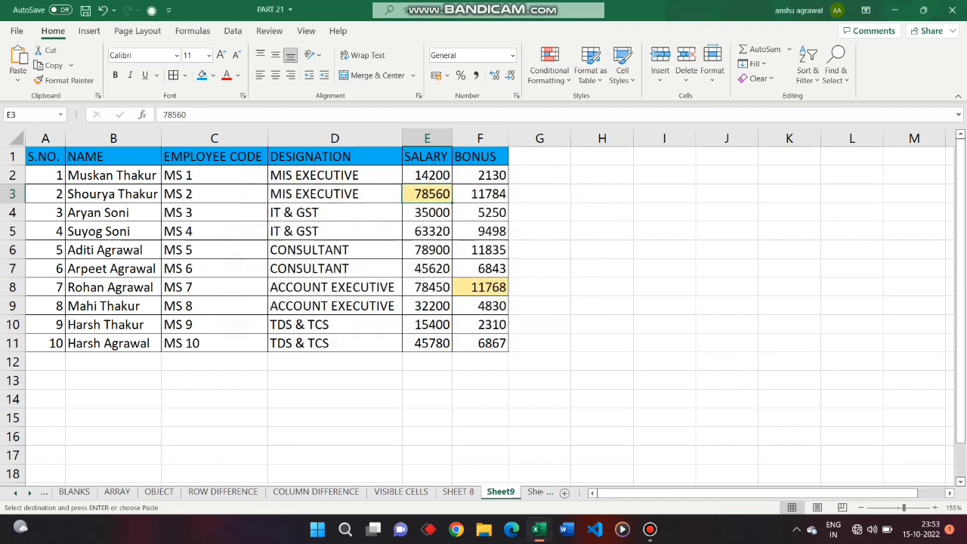
key("ctrl+g")
left_click(343, 298)
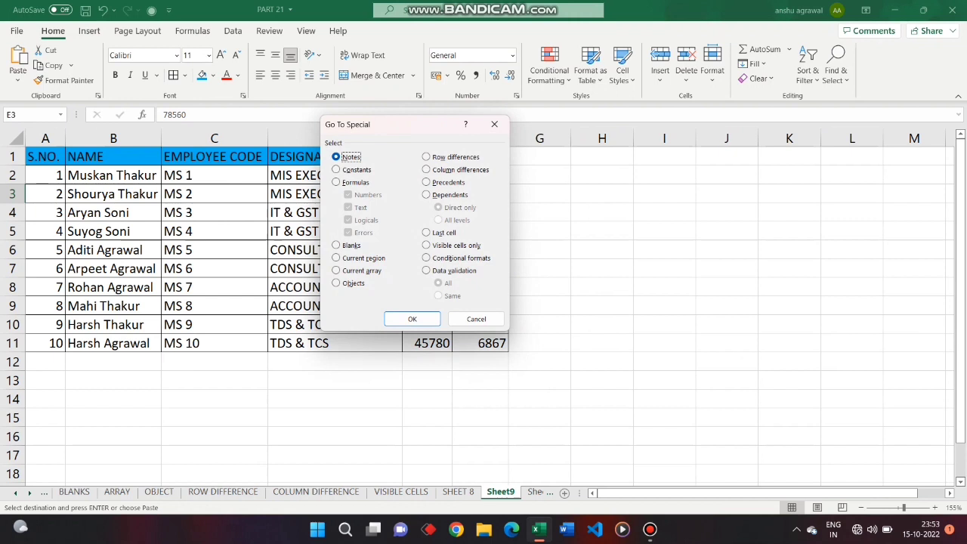
left_click(476, 319)
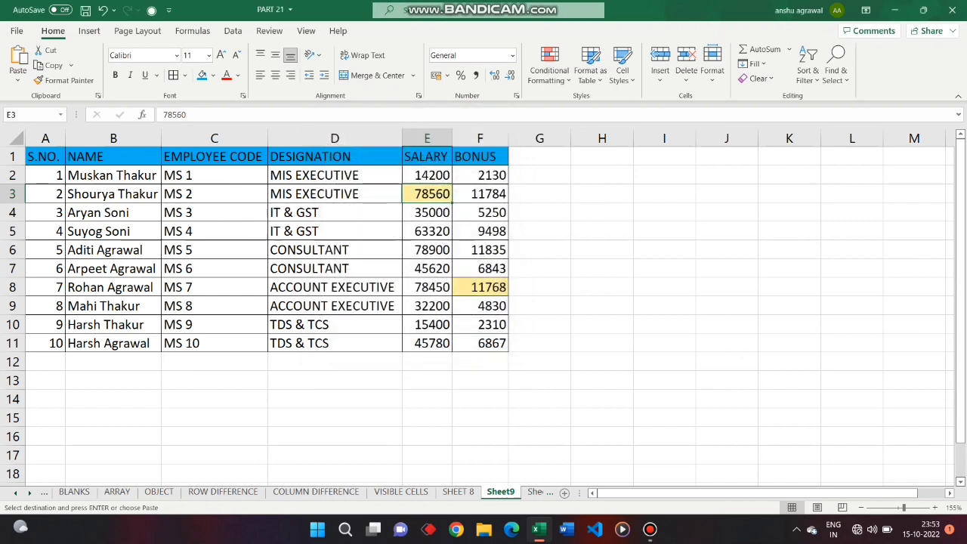
Review all conditional formatting rules of this worksheet in the Rules Manager
left_click(480, 287)
left_click(427, 194)
left_click(549, 67)
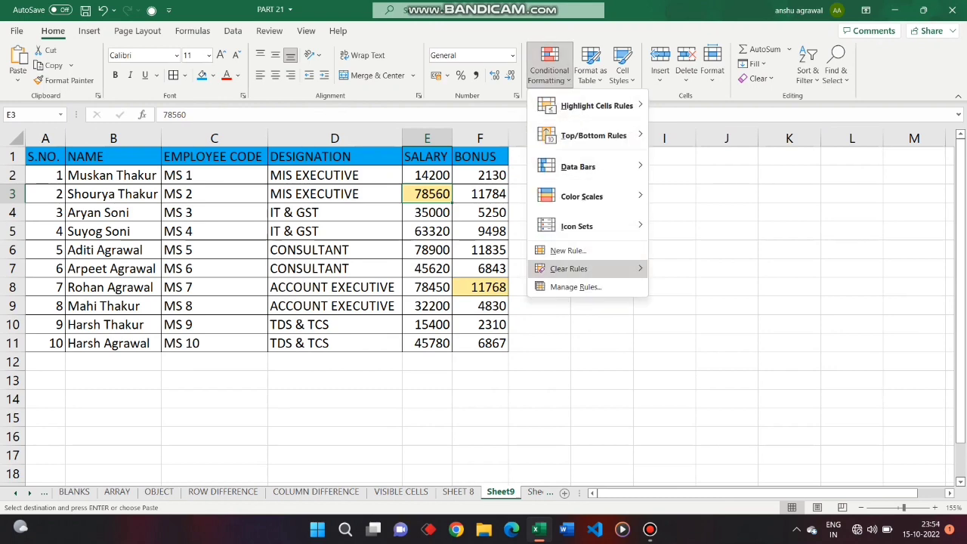
left_click(574, 287)
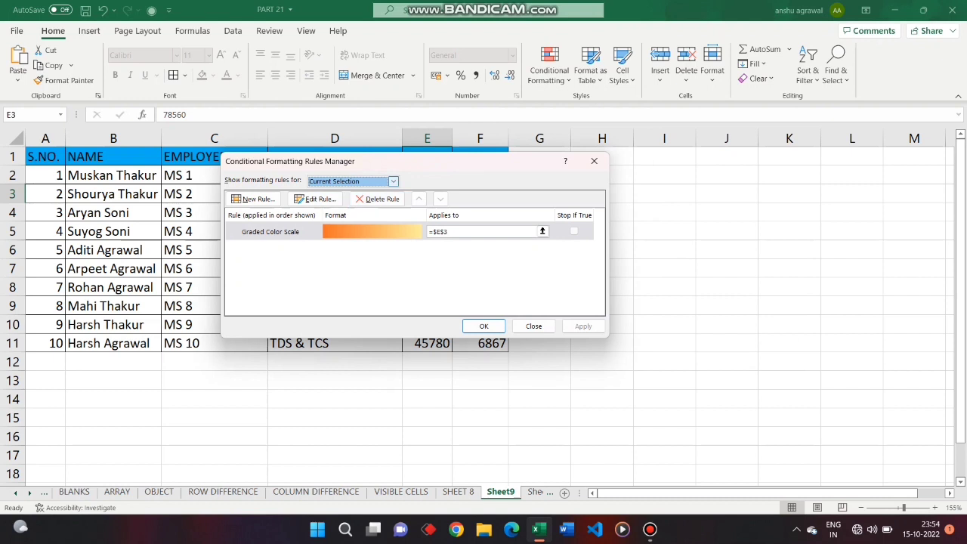
left_click(393, 181)
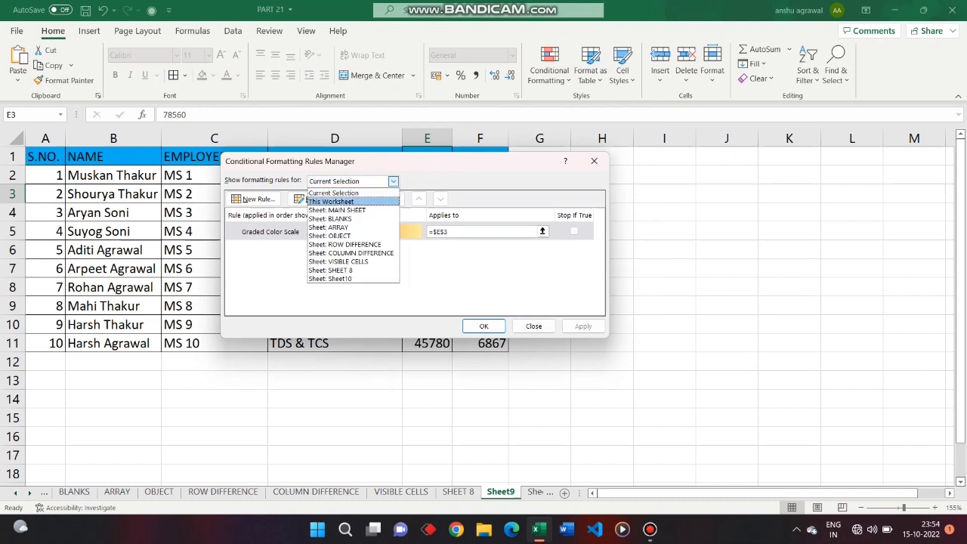
left_click(331, 201)
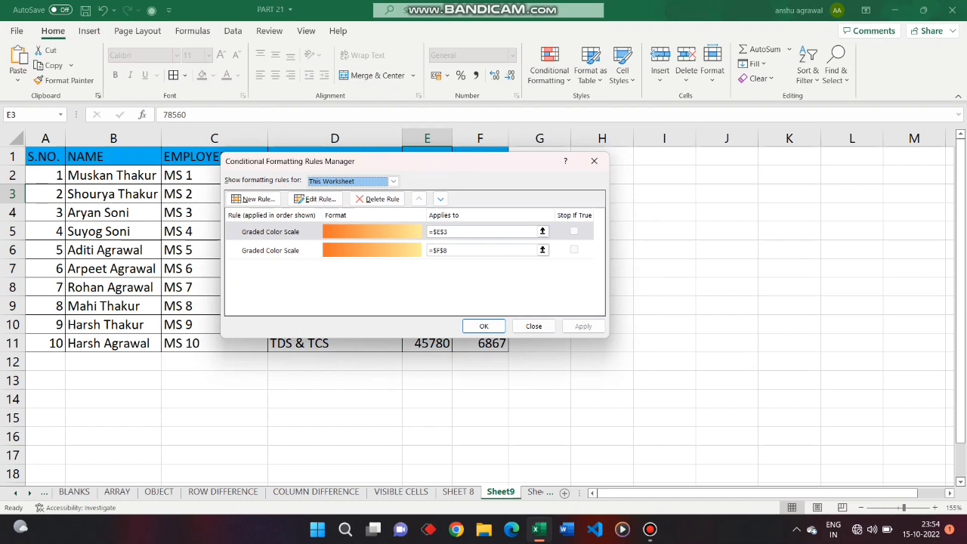
left_click(484, 326)
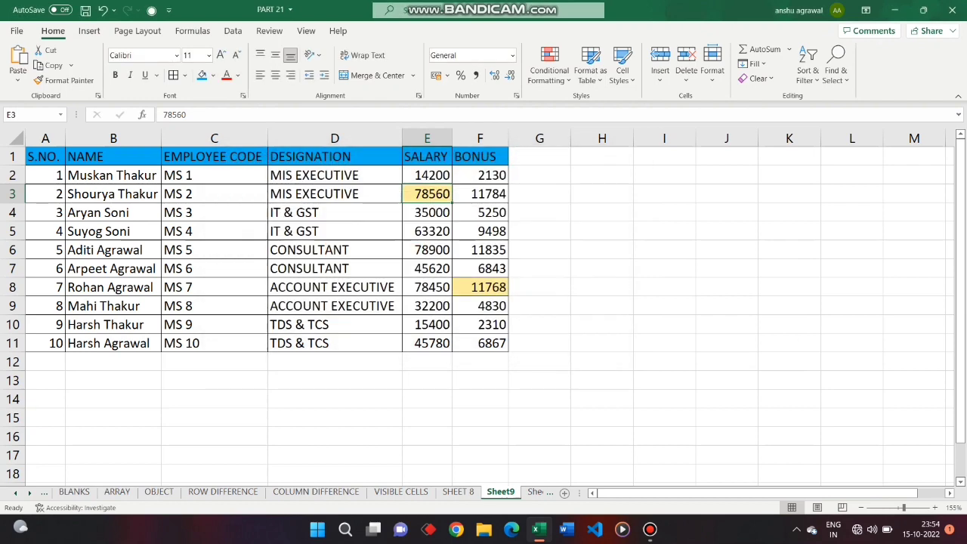
Select the whole table on Sheet9 and use Go To Special to select only the cells with conditional formats
left_click(426, 287)
key("ctrl+a")
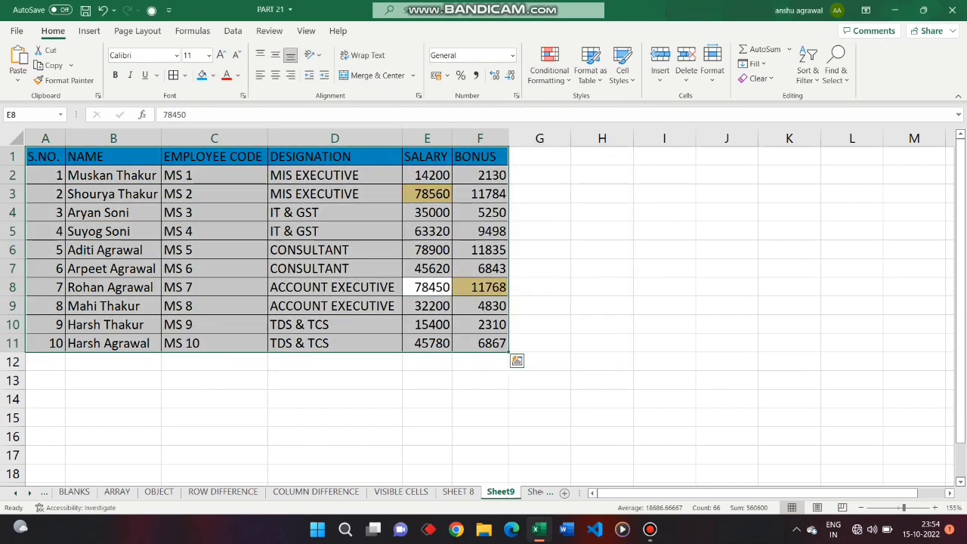
key("ctrl+g")
left_click(343, 296)
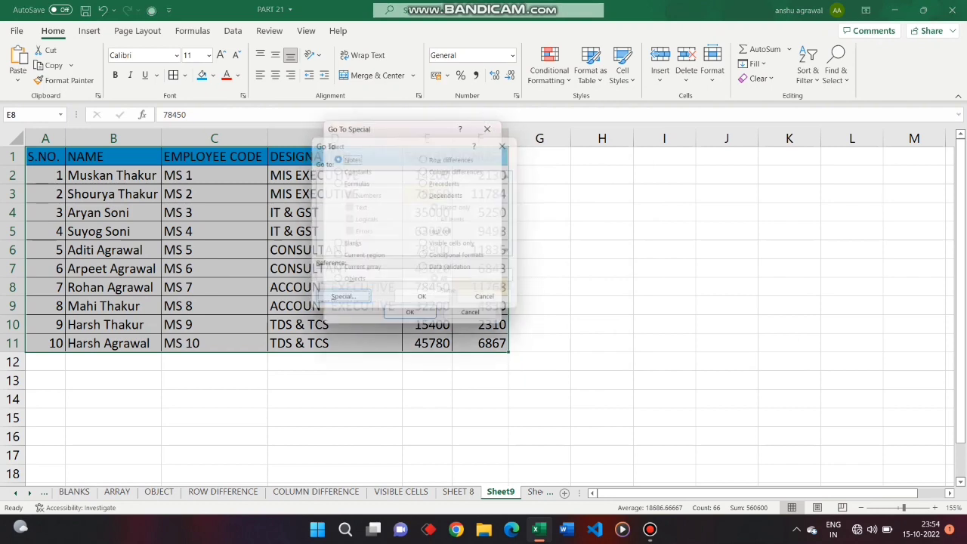
left_click(426, 257)
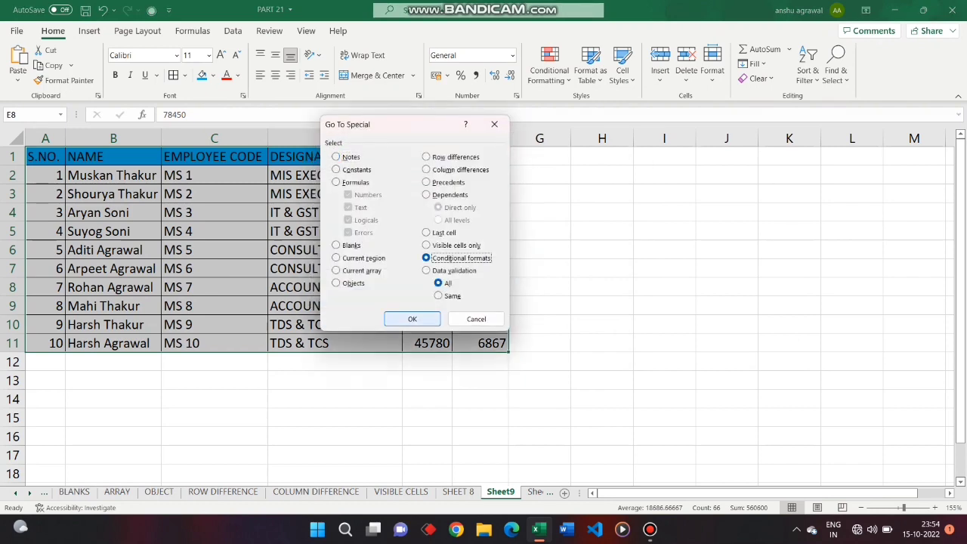
left_click(413, 319)
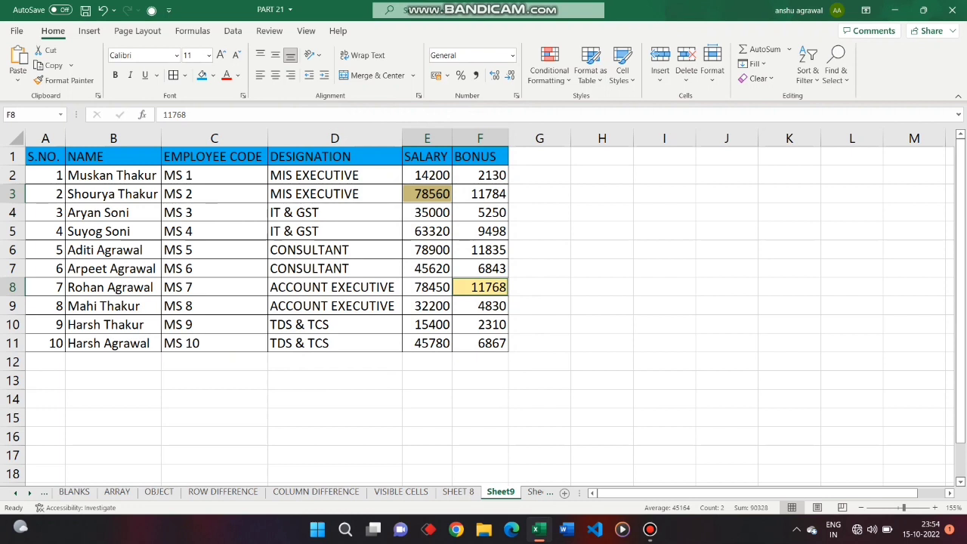
key("ctrl+g")
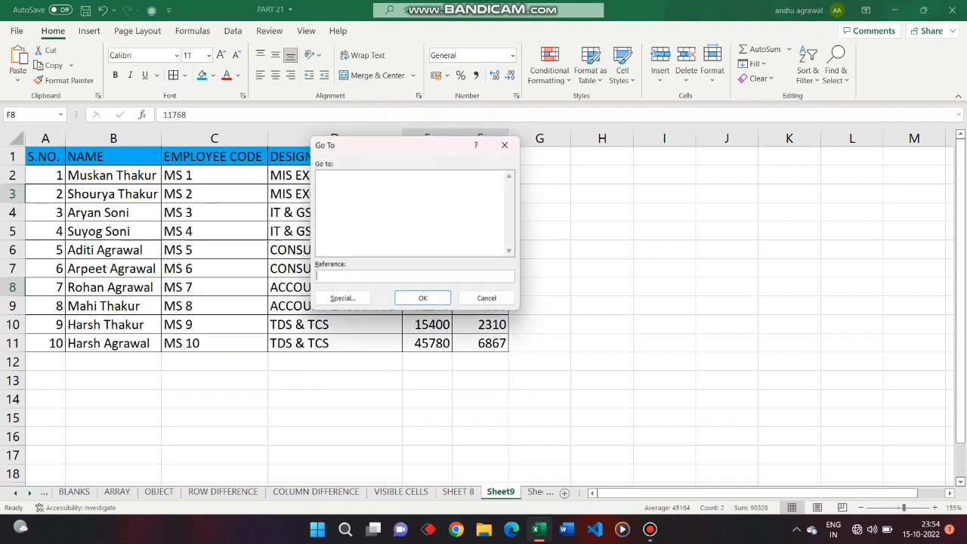
left_click(343, 298)
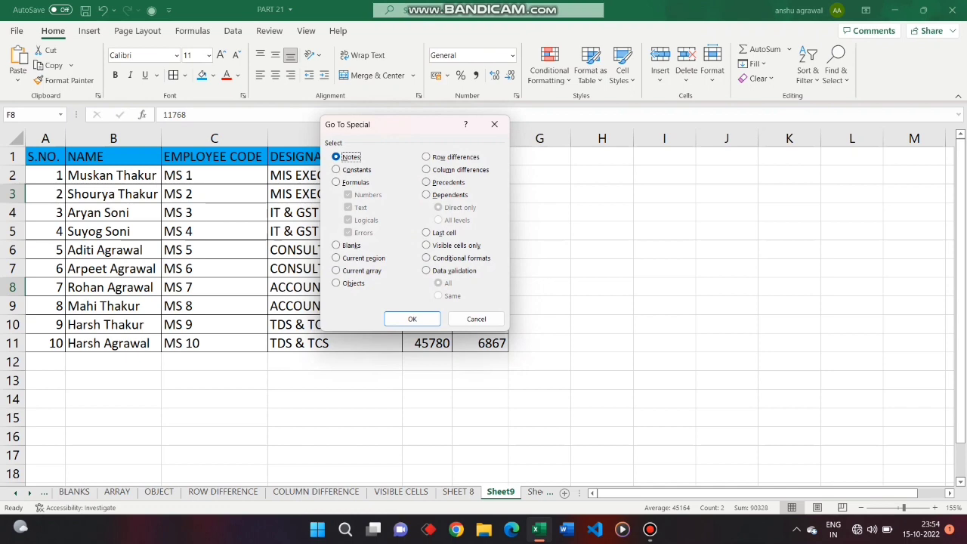
key("Escape")
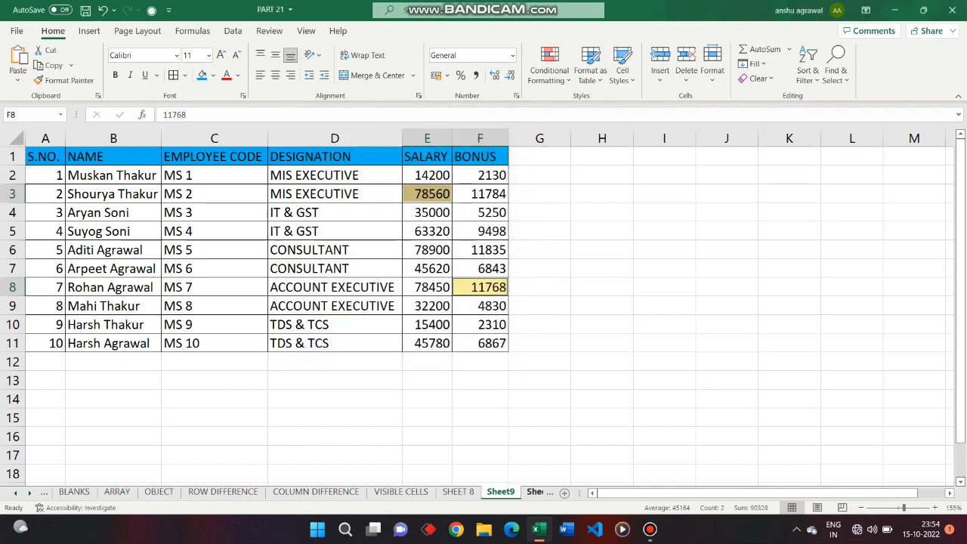
On Sheet10, enter 12145 in E7, 45678 in F7, and 4578 in both E8 and F8
key("ctrl+Page_Down")
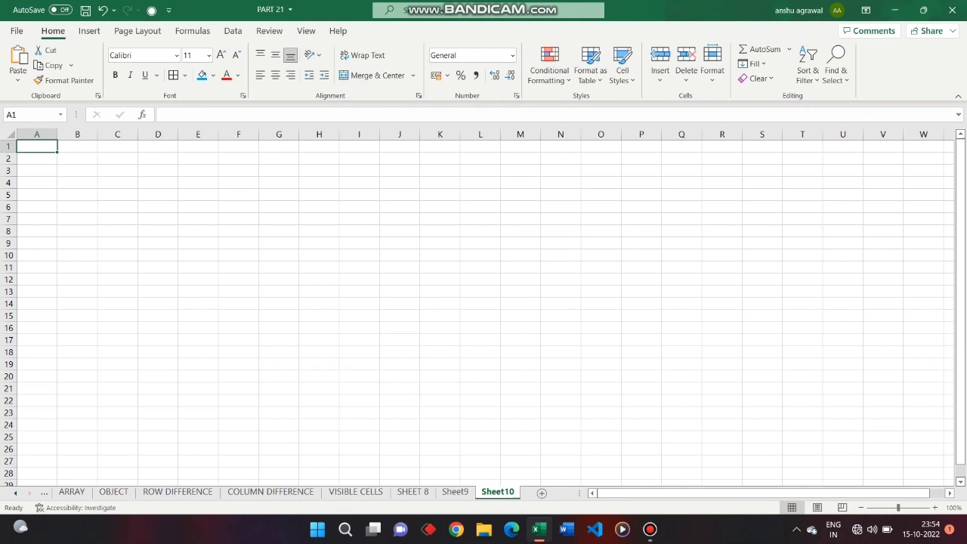
left_click(198, 219)
type("12145")
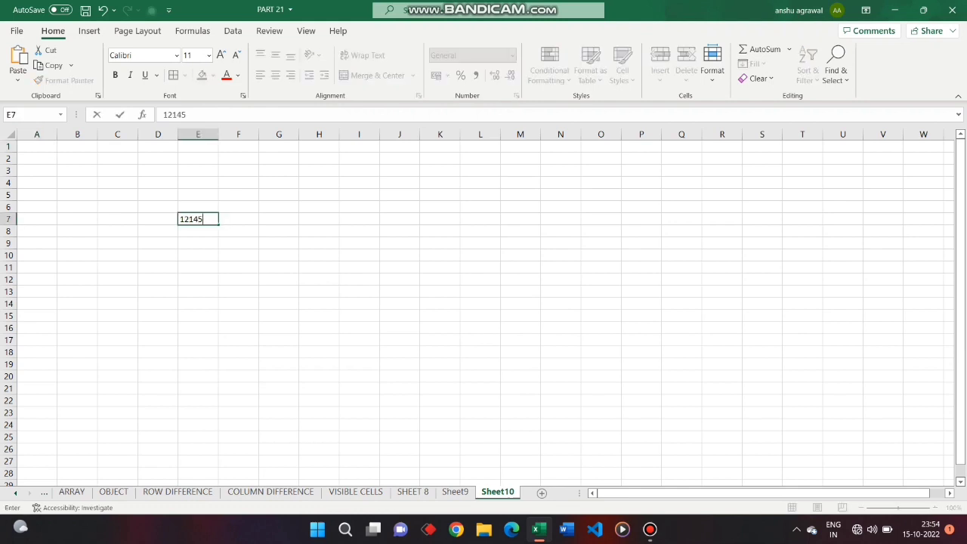
key("Tab")
type("456")
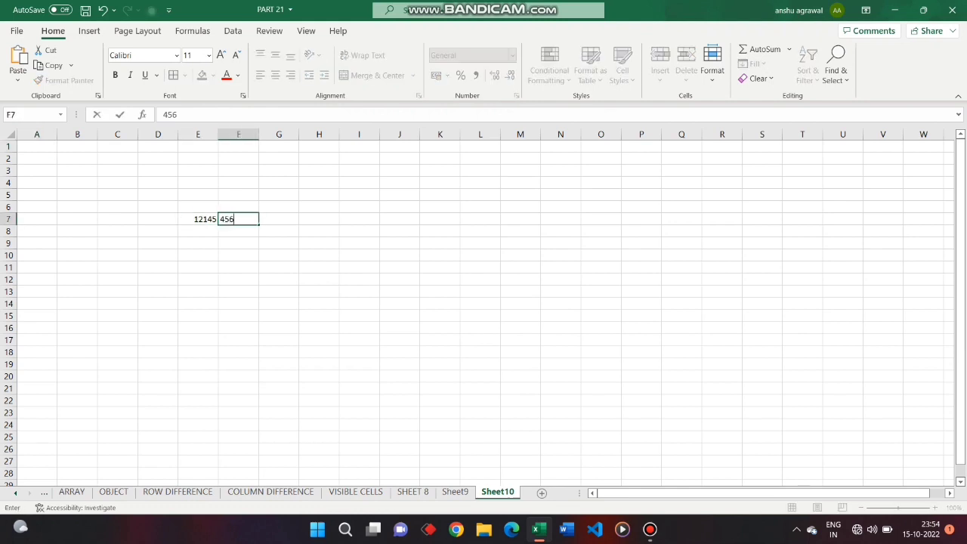
type("78")
key("Return")
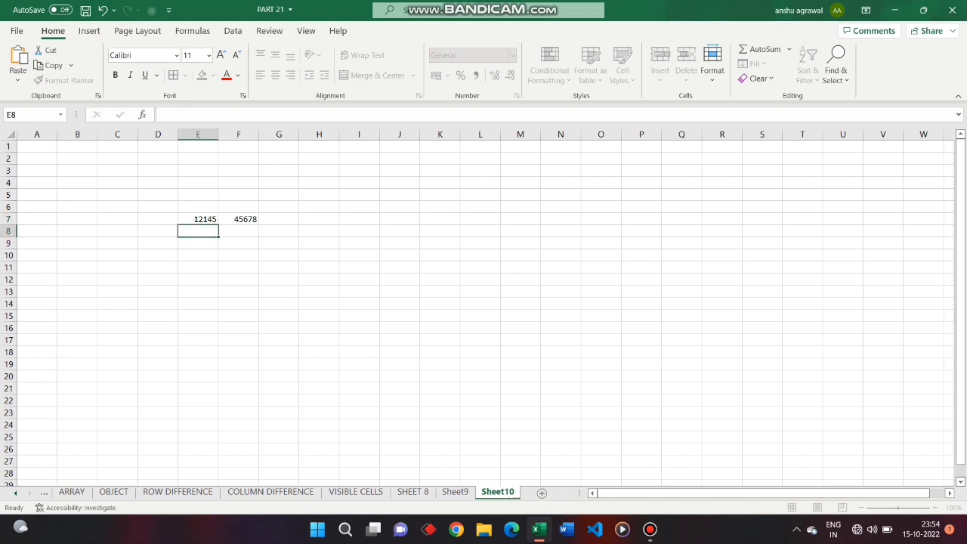
type("4578")
key("Tab")
type("4578")
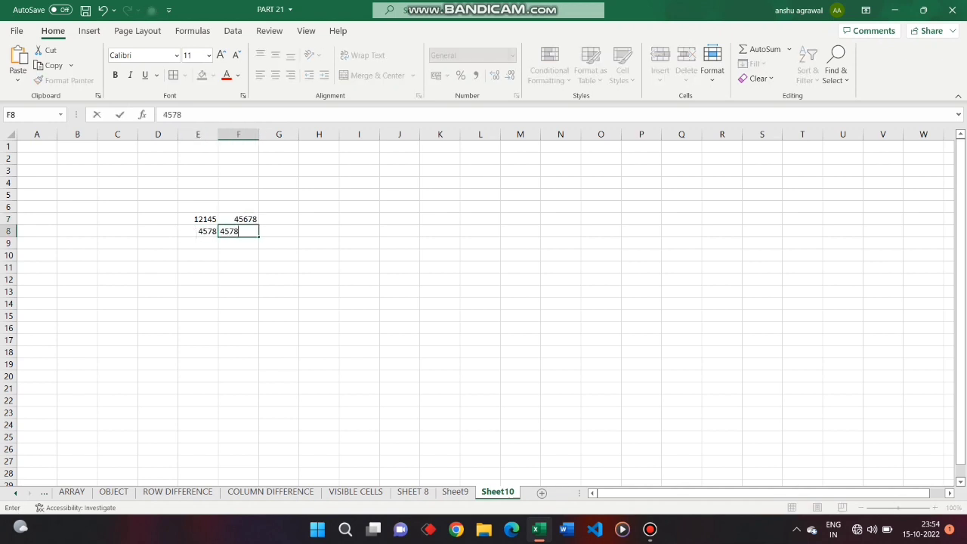
left_click(238, 256)
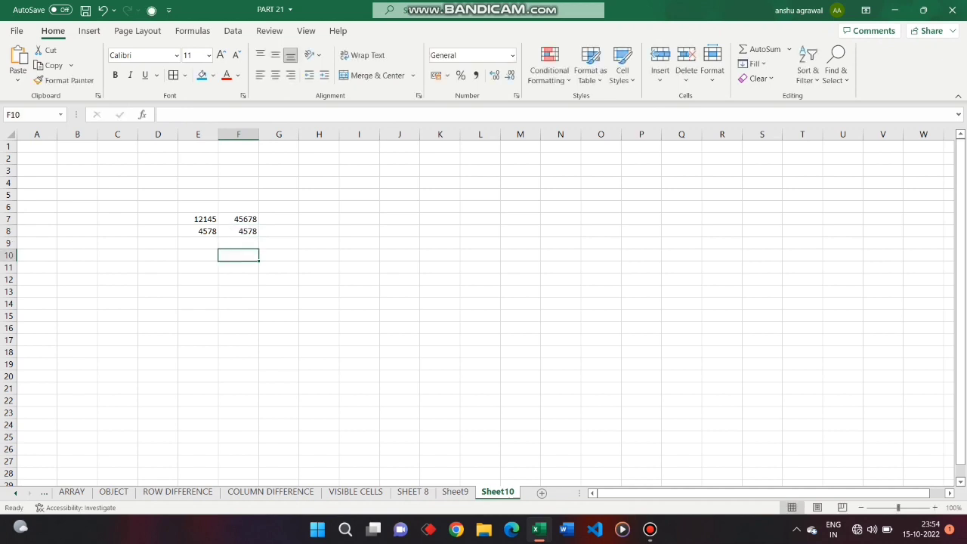
Enter the formula =E7+F8+E8 in H7
left_click(319, 219)
type("=")
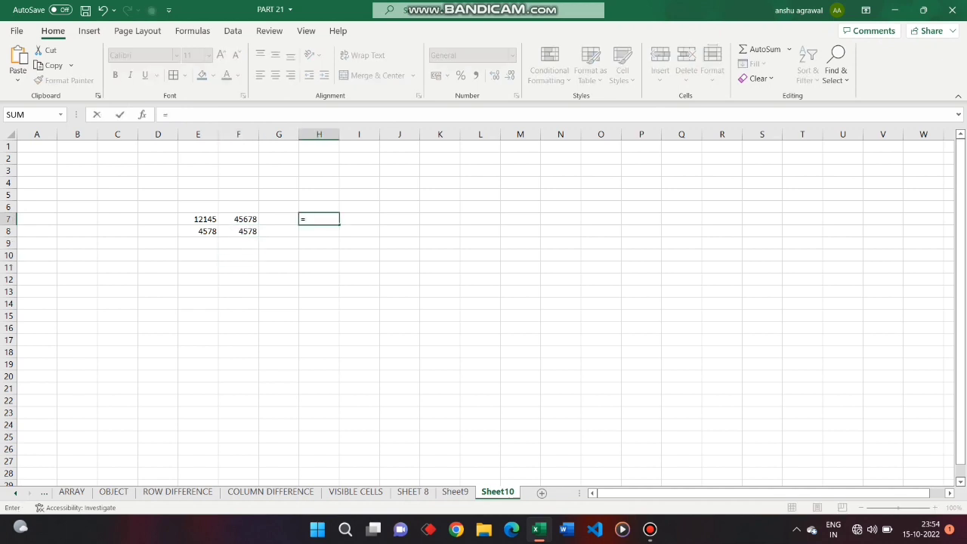
left_click(198, 219)
type("+")
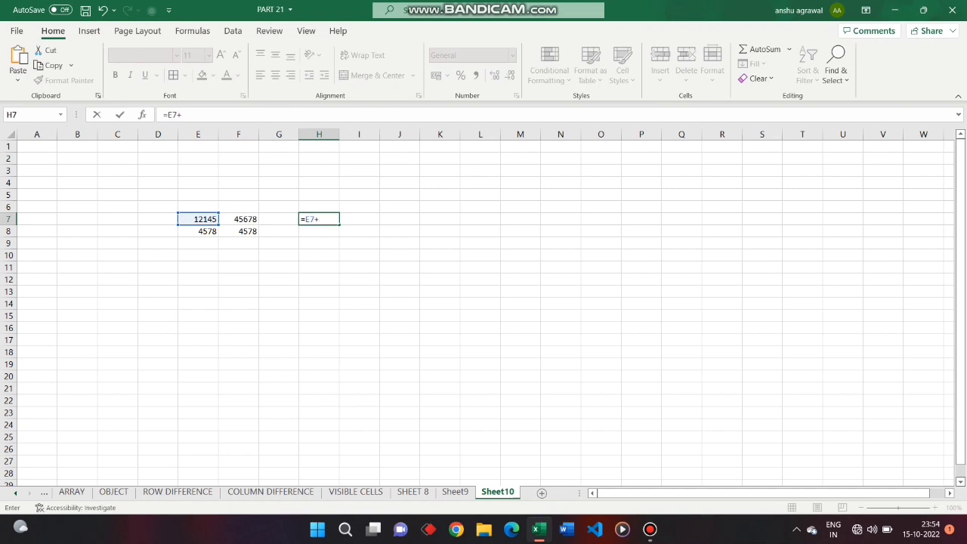
left_click(243, 232)
type("+")
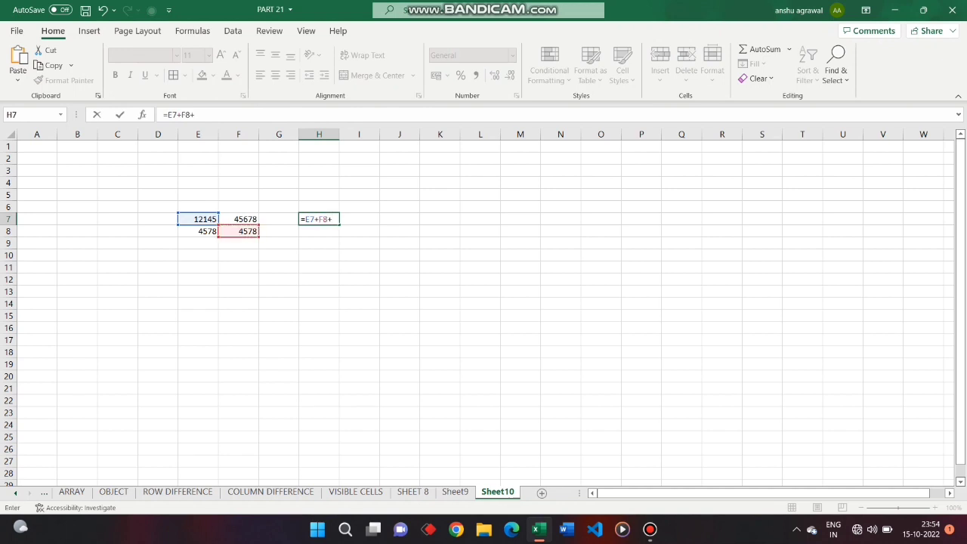
left_click(199, 231)
key("Return")
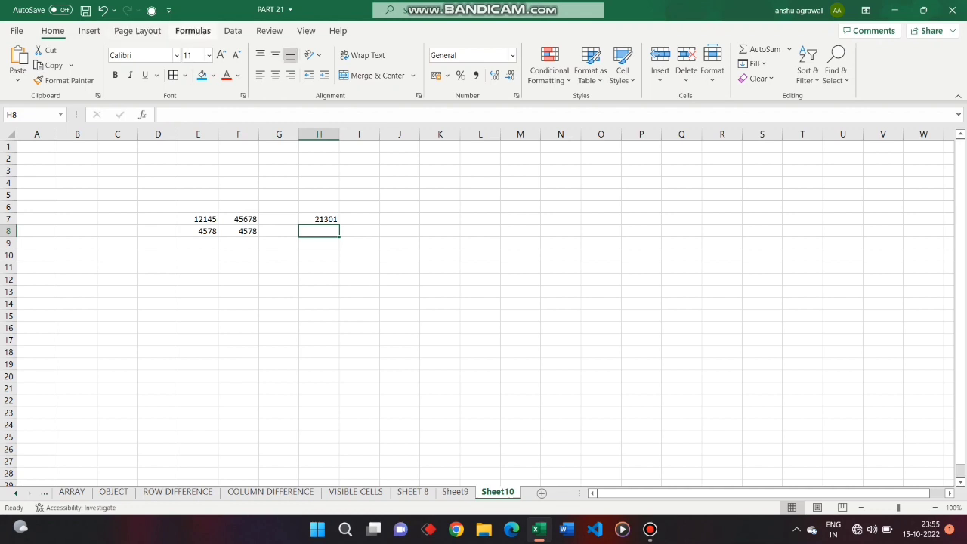
Trace the precedents of the formula in H7
left_click(192, 30)
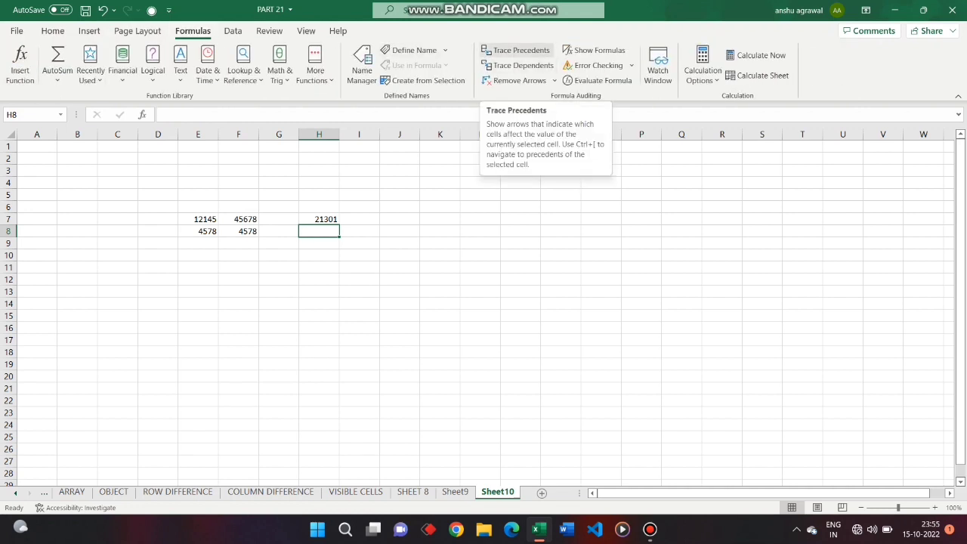
left_click(518, 50)
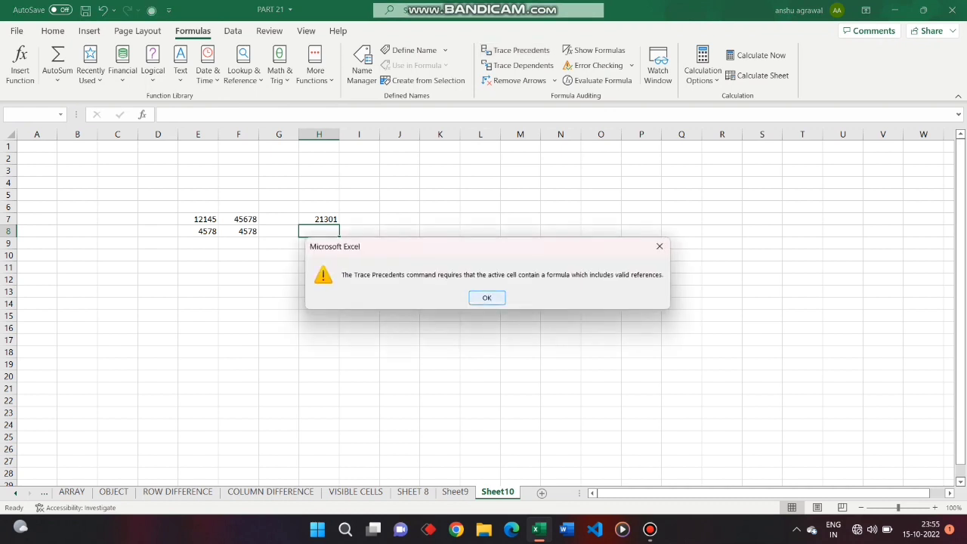
left_click(487, 298)
left_click(319, 219)
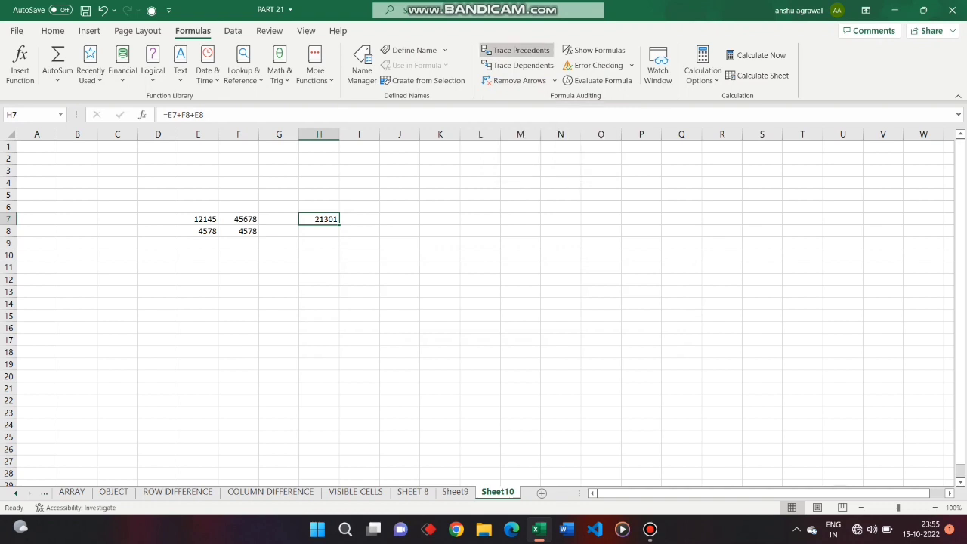
left_click(518, 50)
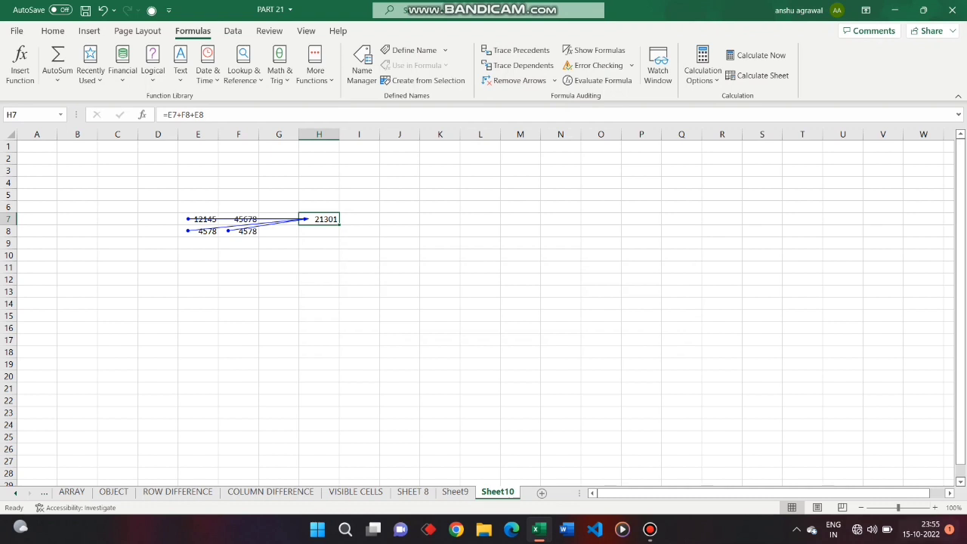
scroll(477, 307, "up", 6)
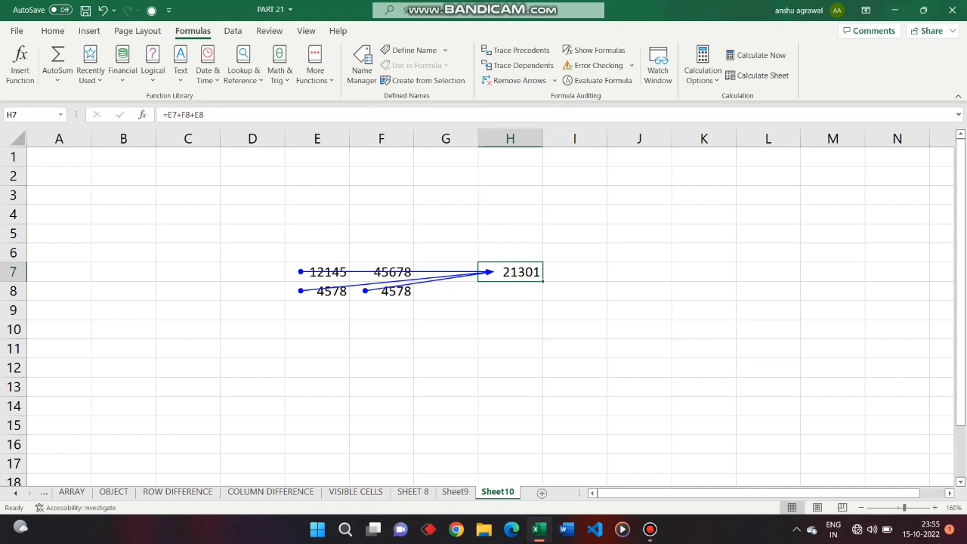
Remove the precedent arrows and trace the dependents of E7 and E8
left_click(515, 80)
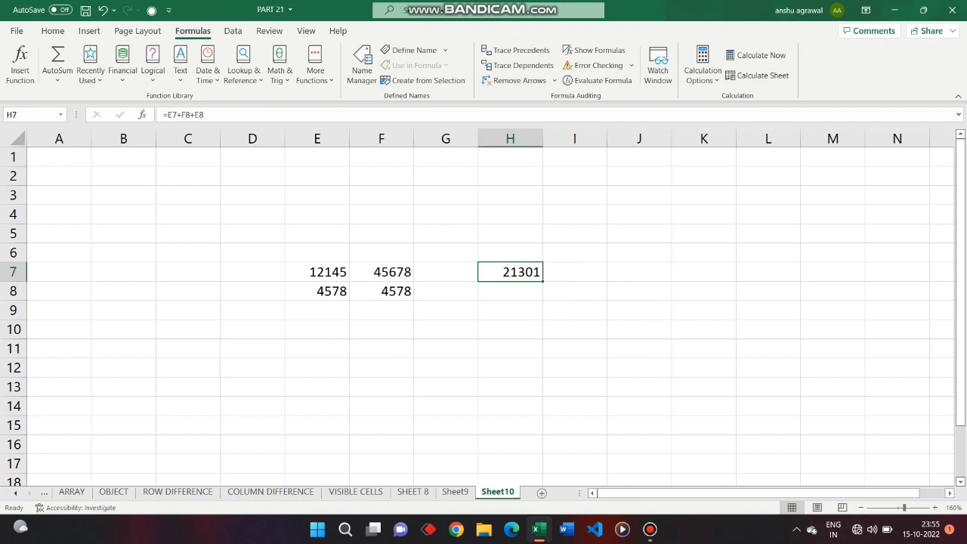
left_click(317, 272)
left_click(518, 66)
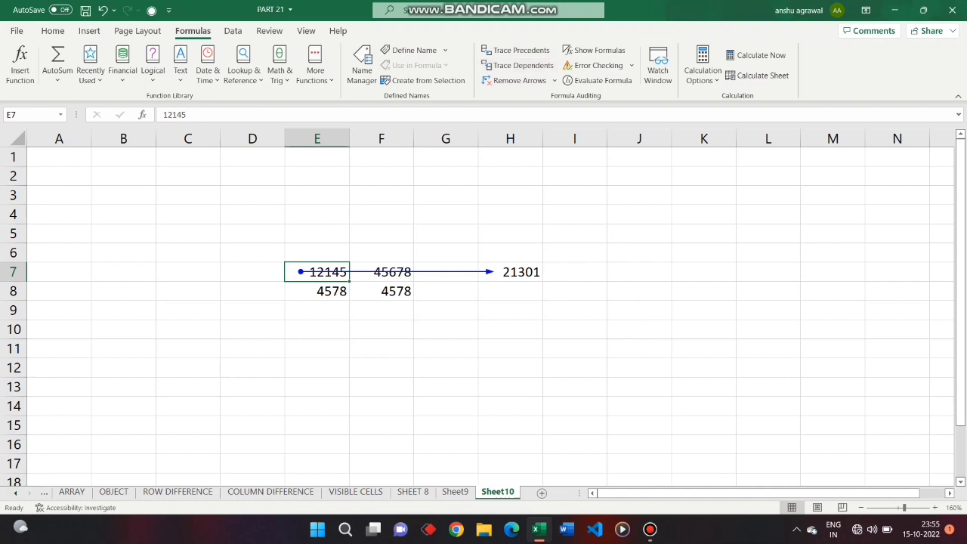
left_click(317, 292)
left_click(518, 66)
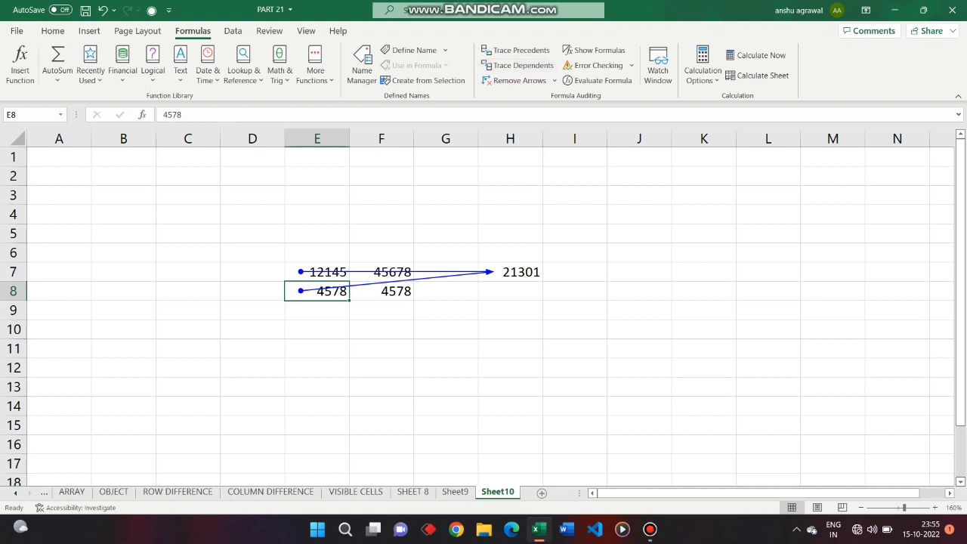
left_click(317, 272)
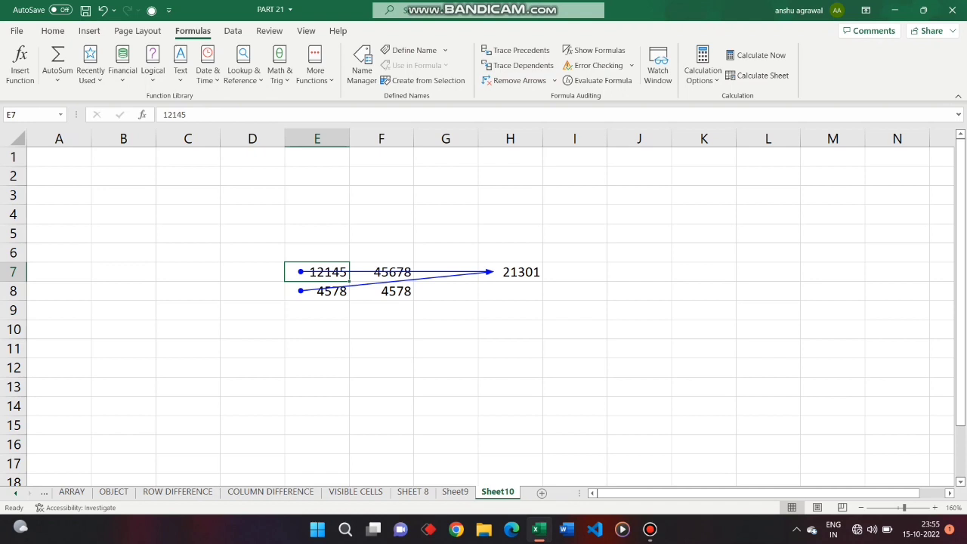
Enter 4500 in C7 and 378 in D7
left_click(188, 272)
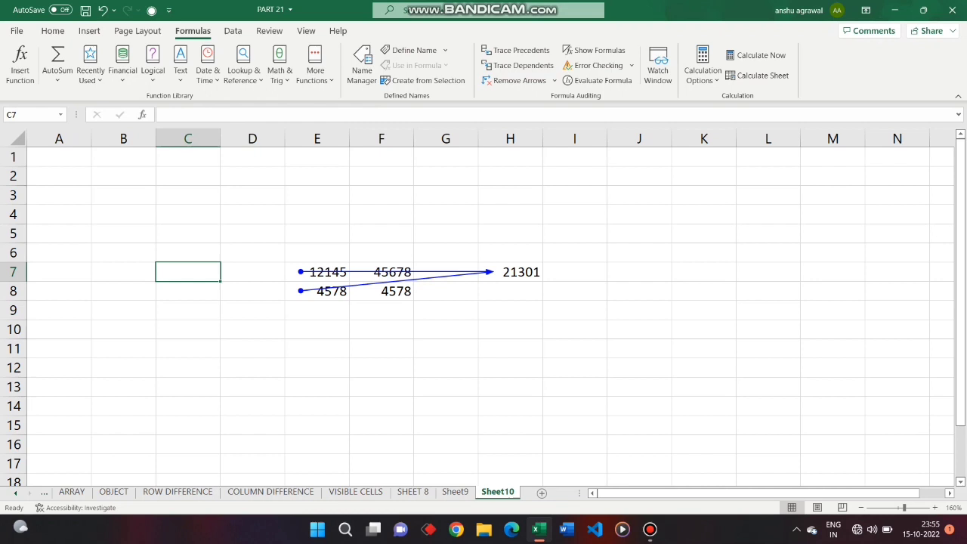
type("4500")
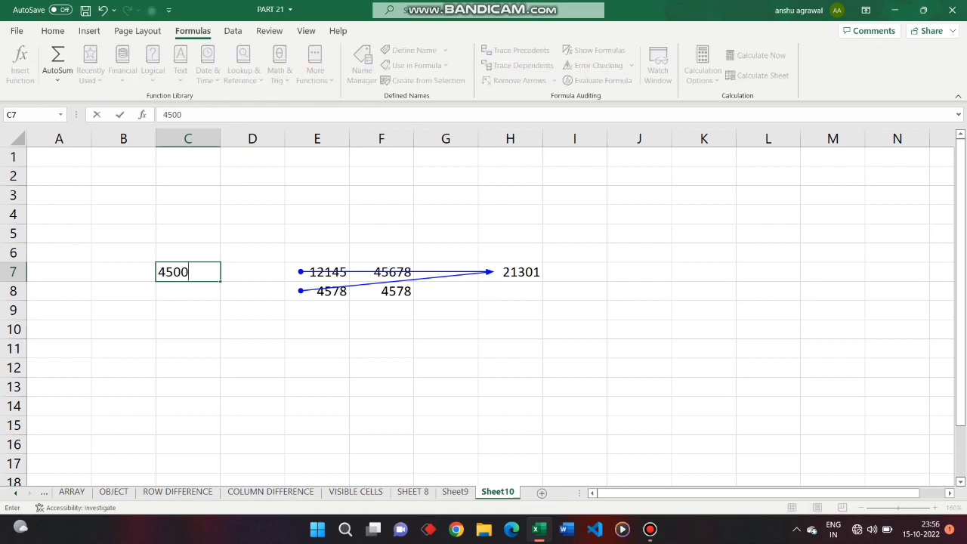
key("Tab")
type("378")
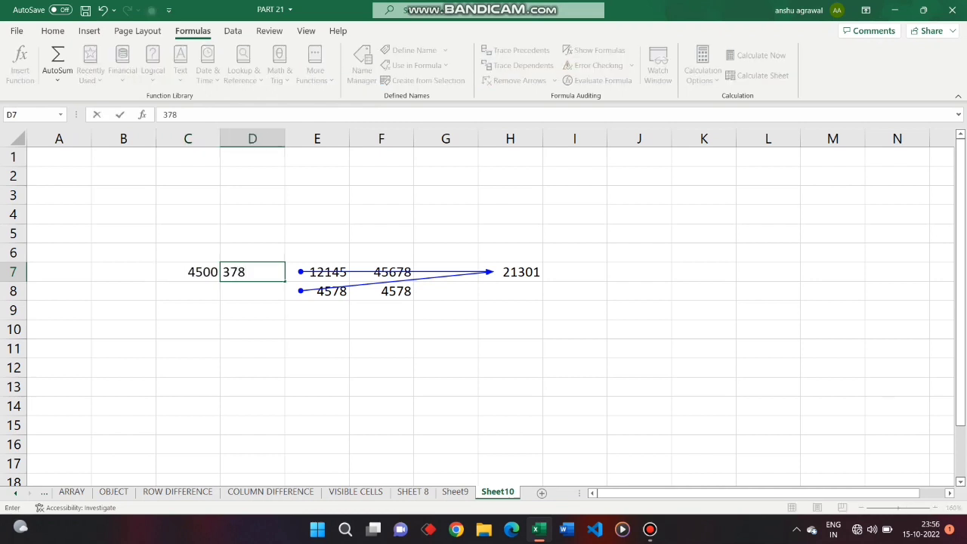
left_click(316, 291)
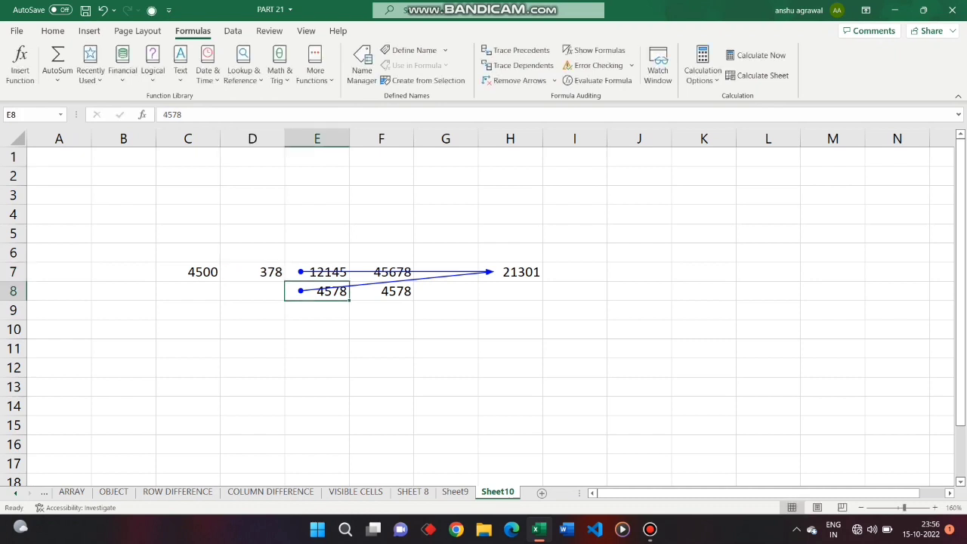
Replace the value in E8 with the formula =C7+D7
type("=")
left_click(188, 272)
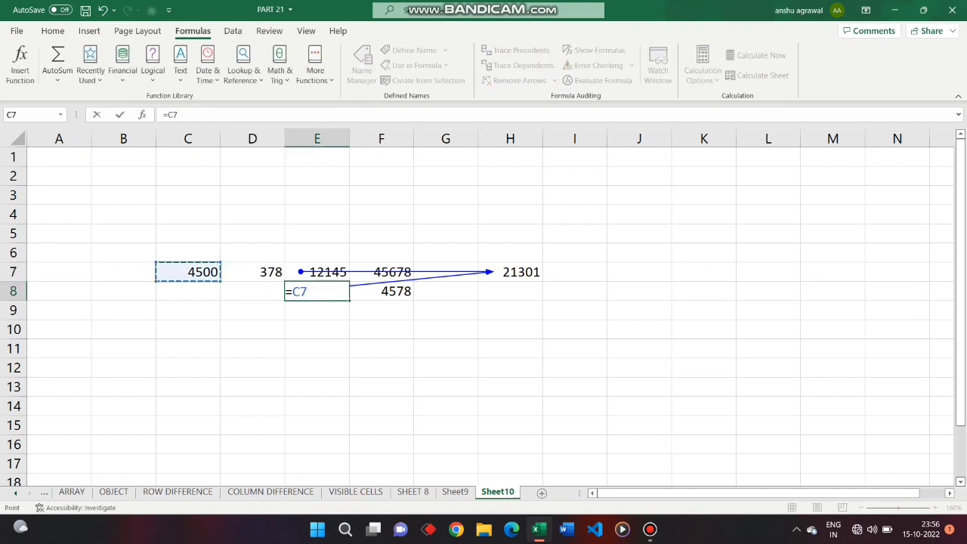
type("+")
left_click(252, 272)
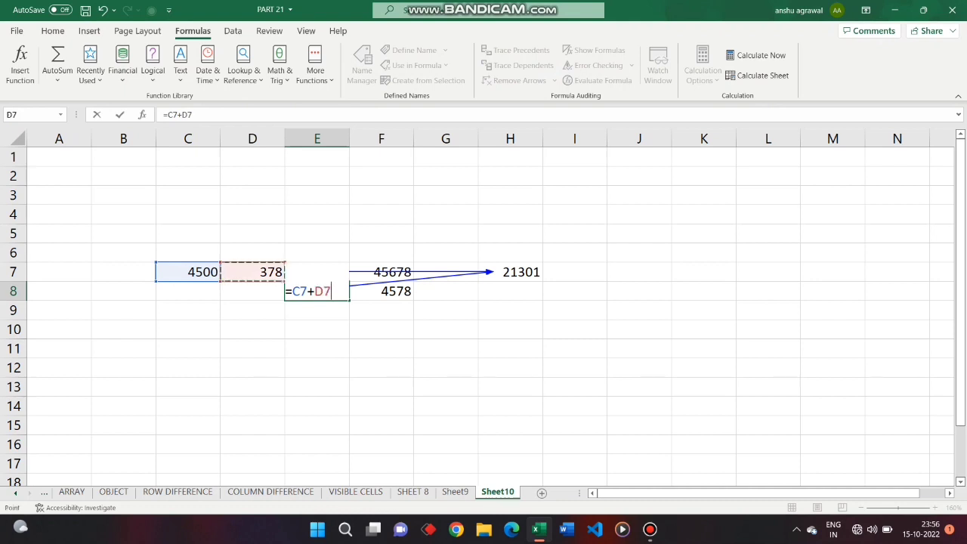
key("Return")
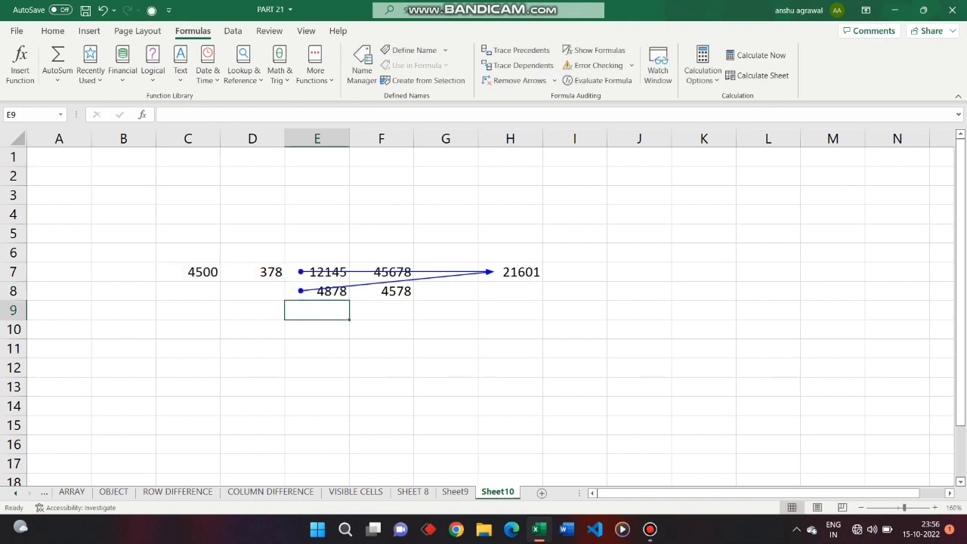
left_click(317, 291)
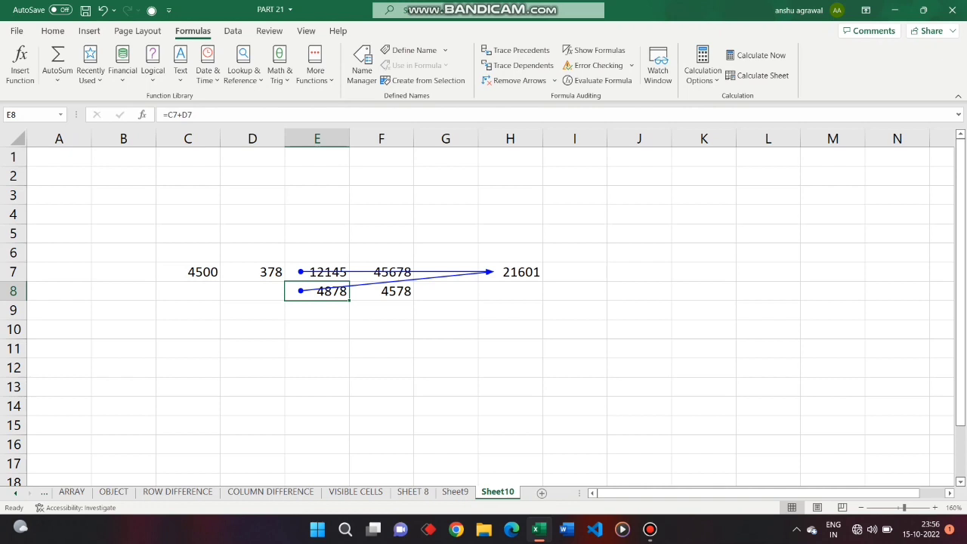
Trace the precedents of the formula in H7, and select its precedents at all levels with Go To Special
left_click(511, 272)
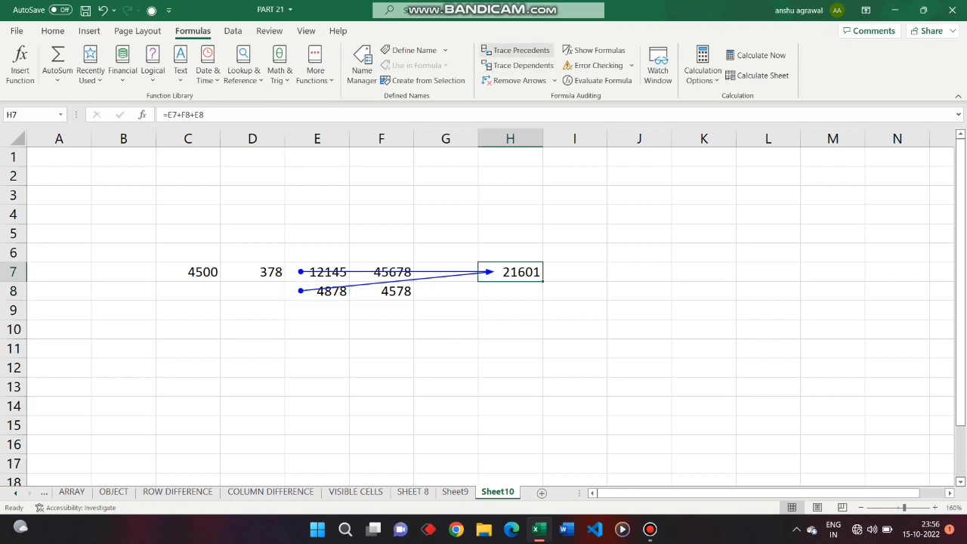
left_click(520, 50)
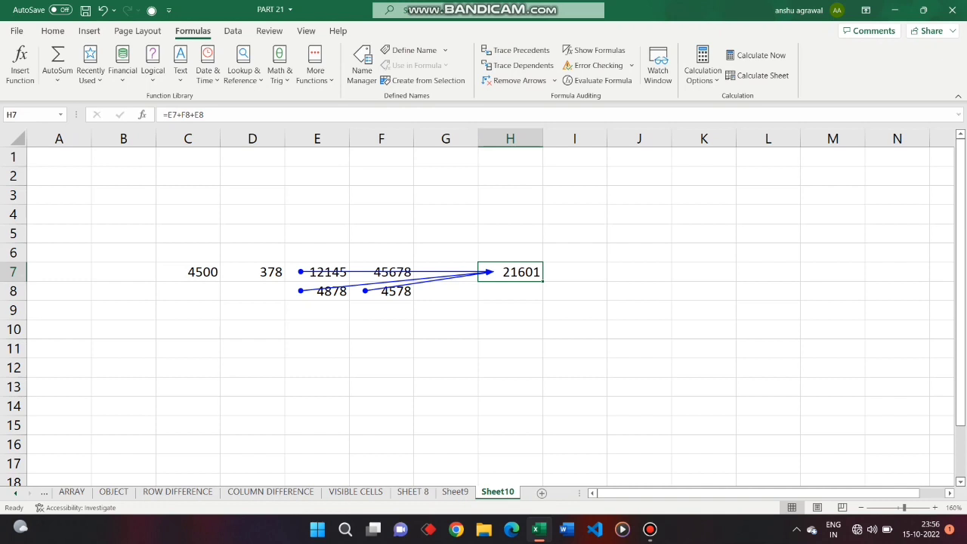
key("ctrl+g")
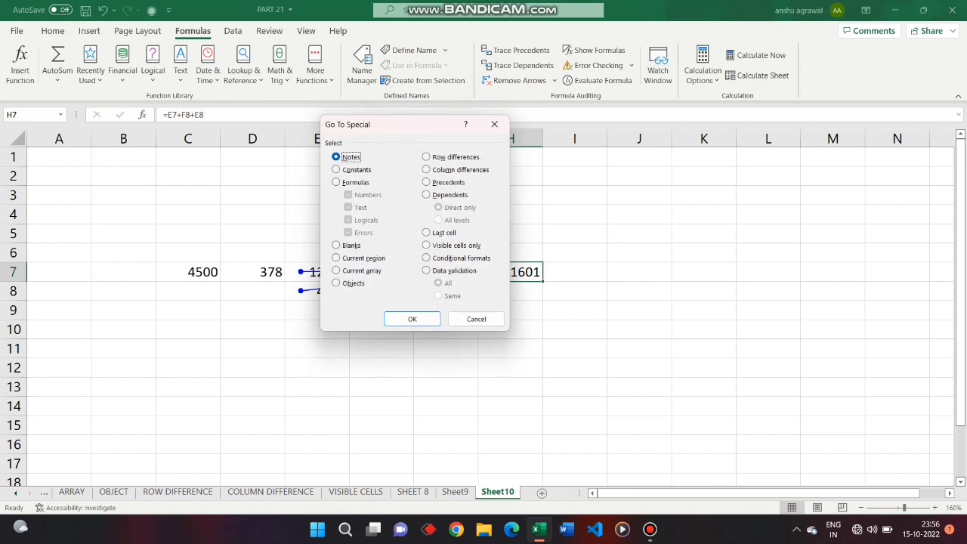
left_click(448, 182)
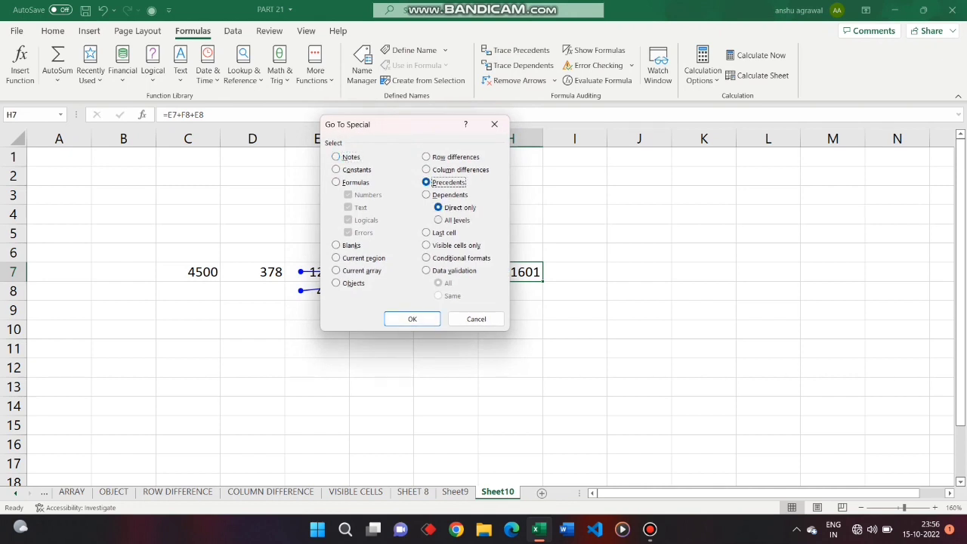
left_click(456, 220)
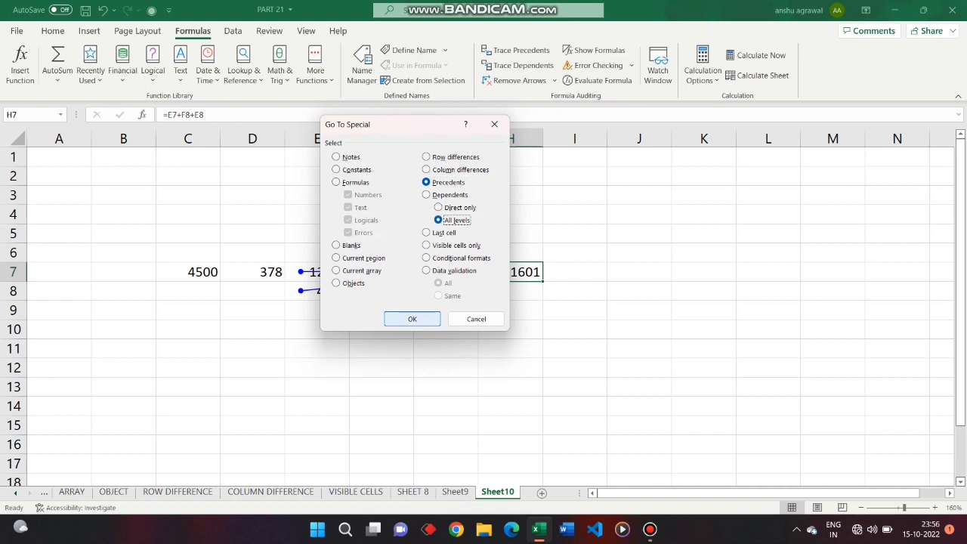
key("Return")
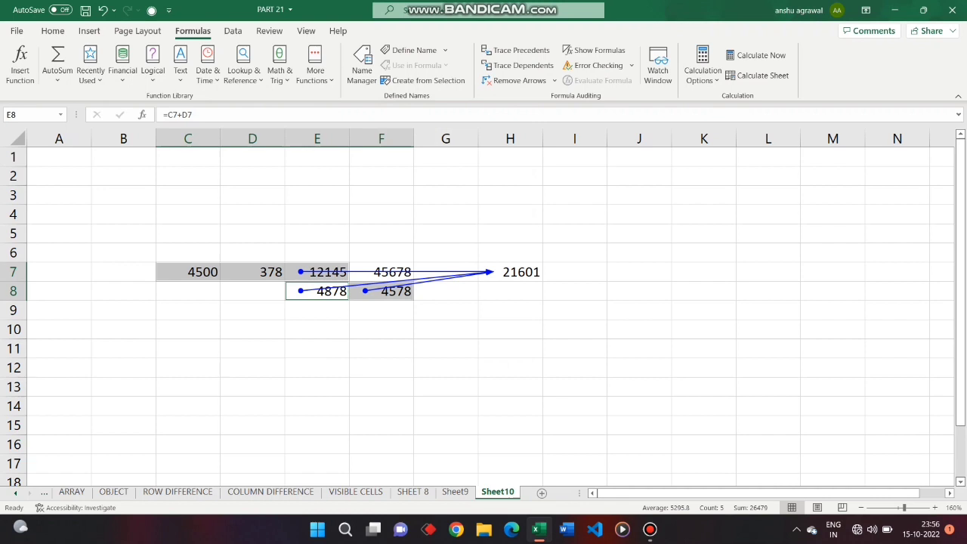
Inspect which cells the formula in E8 refers to, and return to H7
left_click(317, 291)
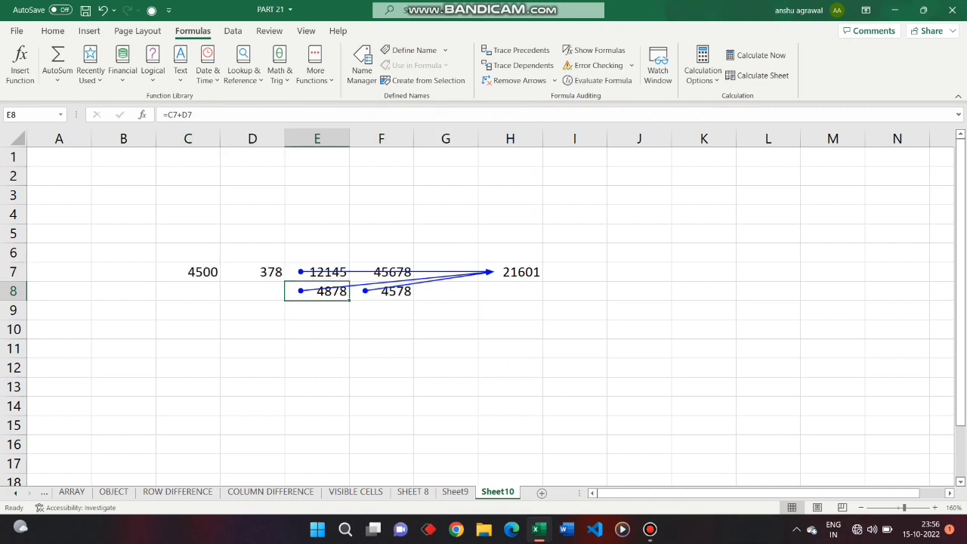
key("F2")
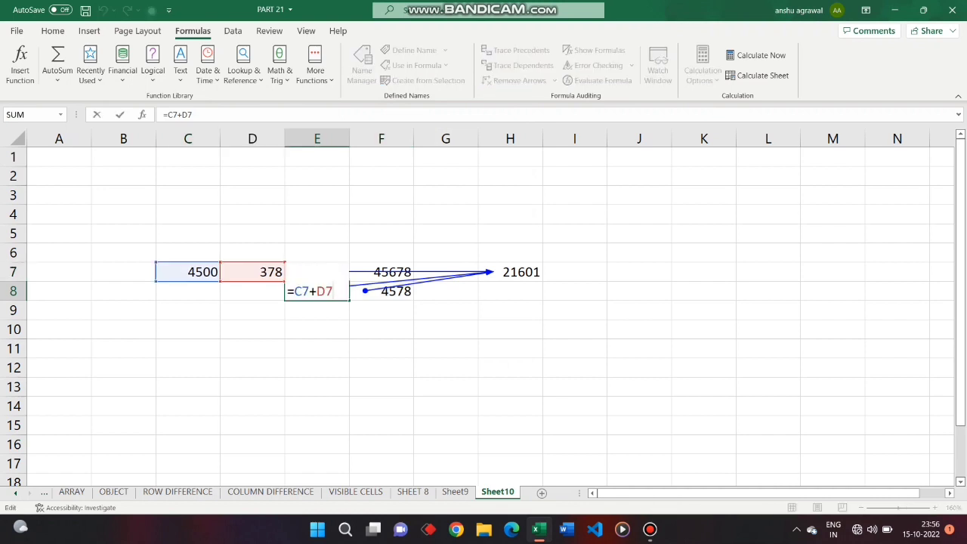
left_click(510, 272)
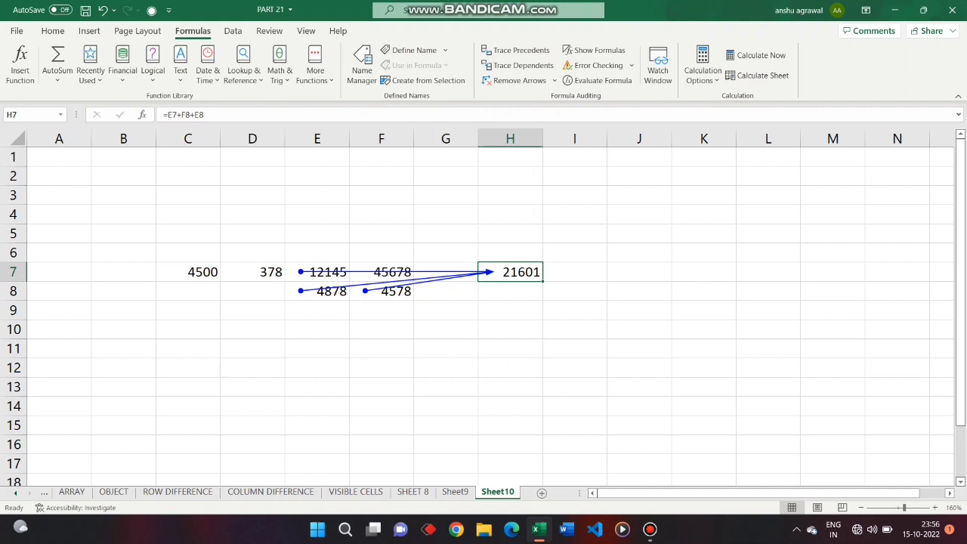
On Sheet9, choose Data validation with the All option in Go To Special
left_click(455, 491)
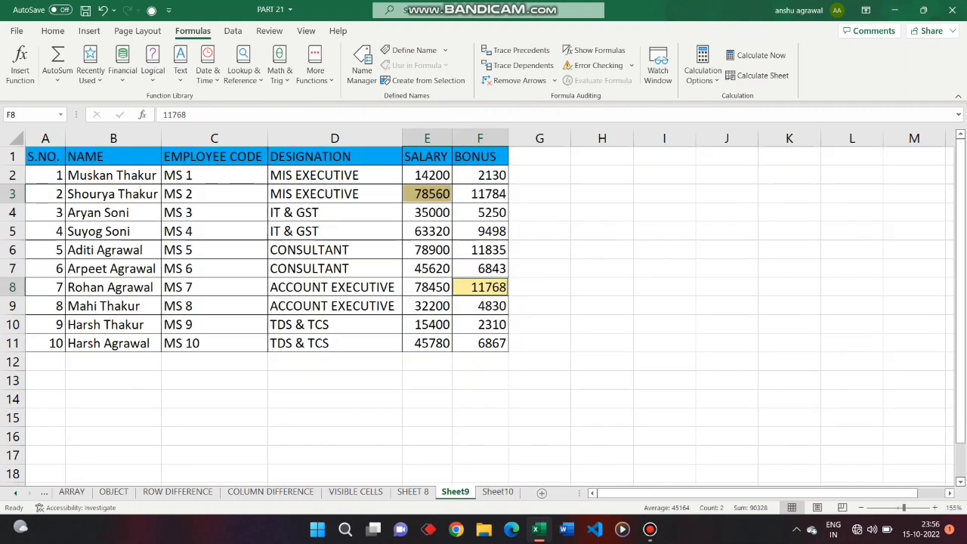
key("ctrl+g")
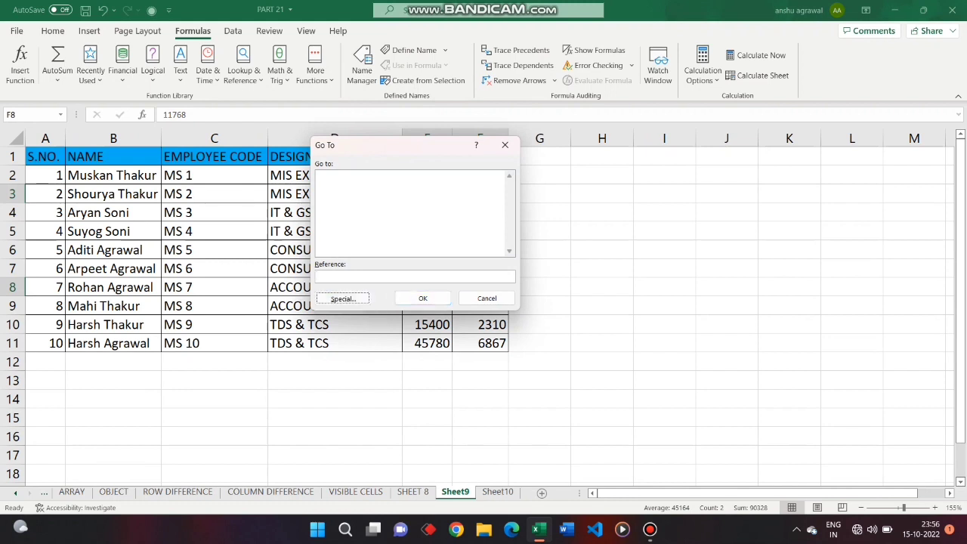
left_click(342, 298)
key("v")
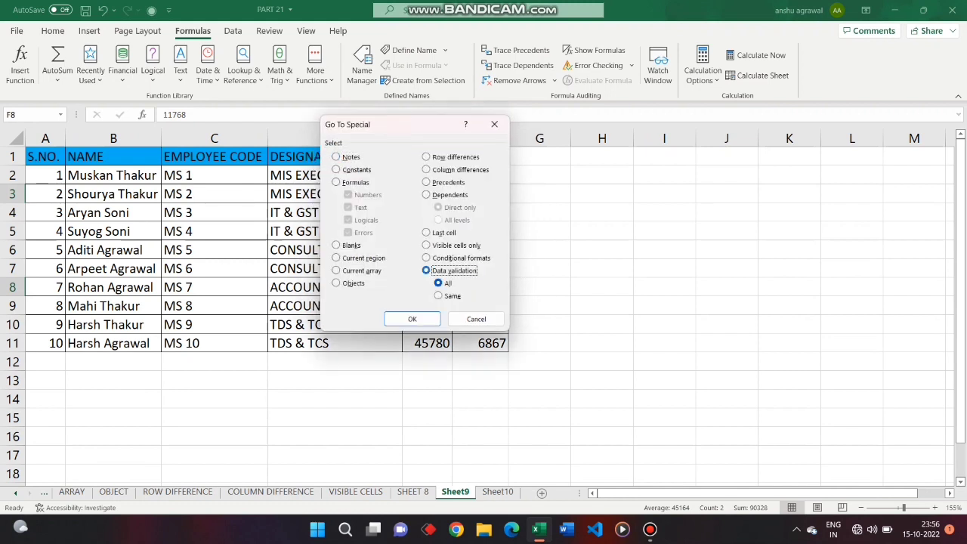